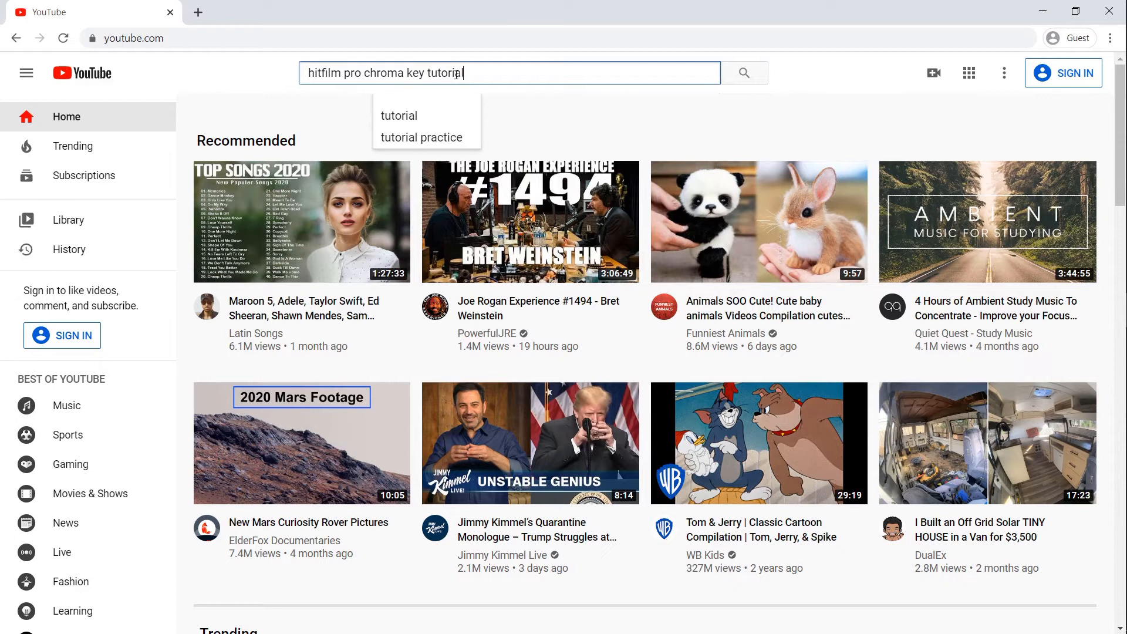
# Search YouTube for "hitfilm pro chroma key tutorial" and open one of the videos separately.
pyautogui.press('Return')
pyautogui.middleClick(965, 204)
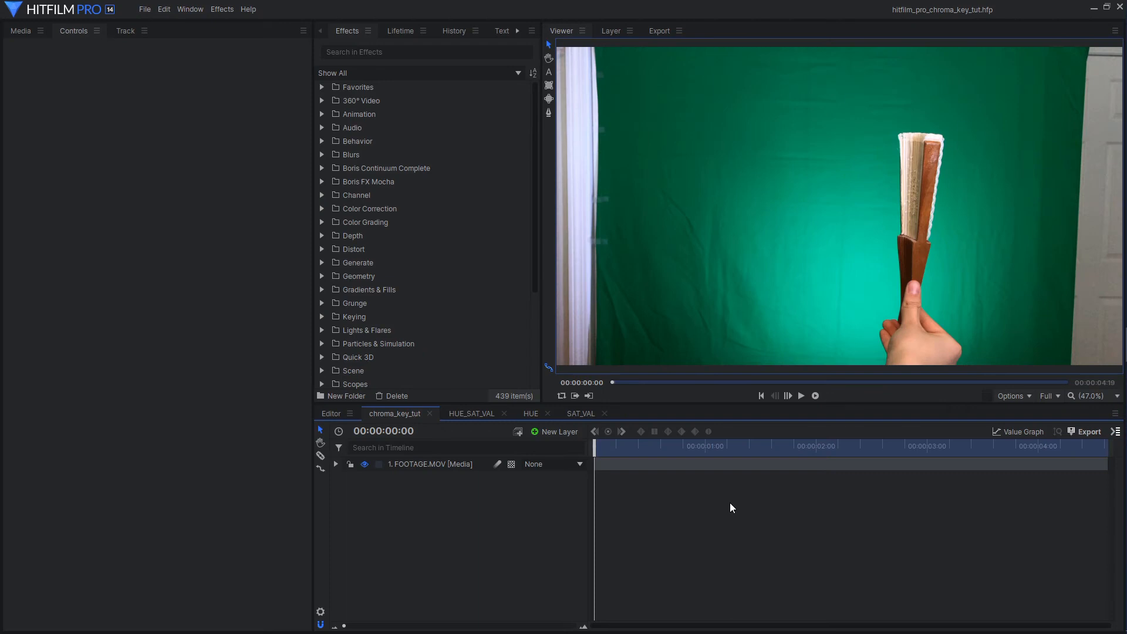
# Switch to HitFilm Pro, play the green-screen footage in the viewer and look through the available workspaces.
pyautogui.click(801, 396)
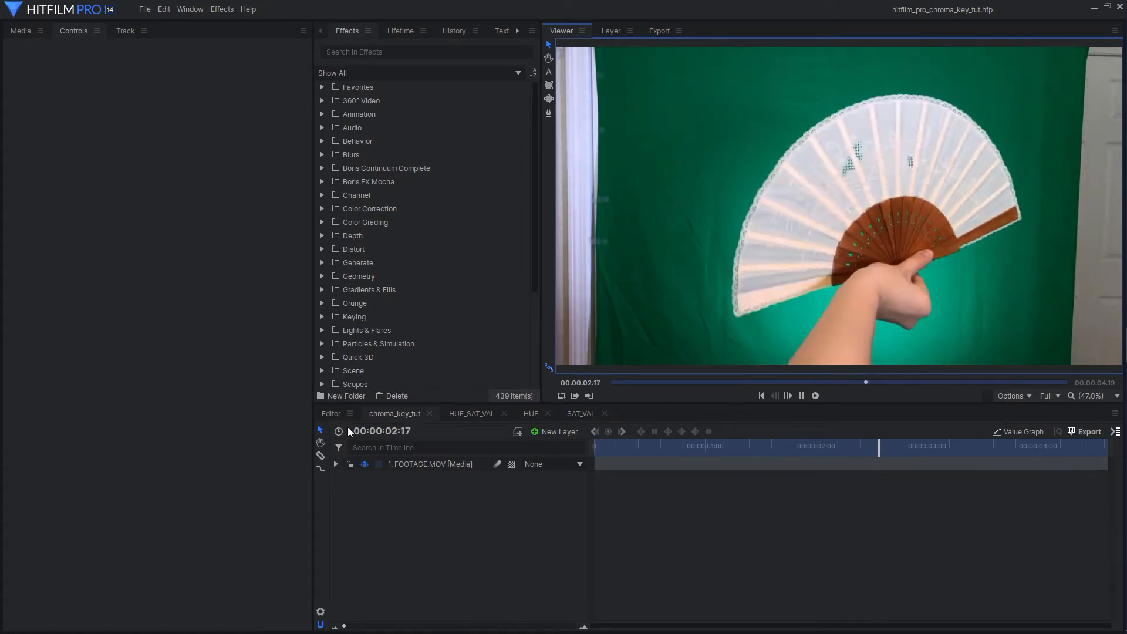
pyautogui.click(191, 9)
pyautogui.moveTo(195, 27)
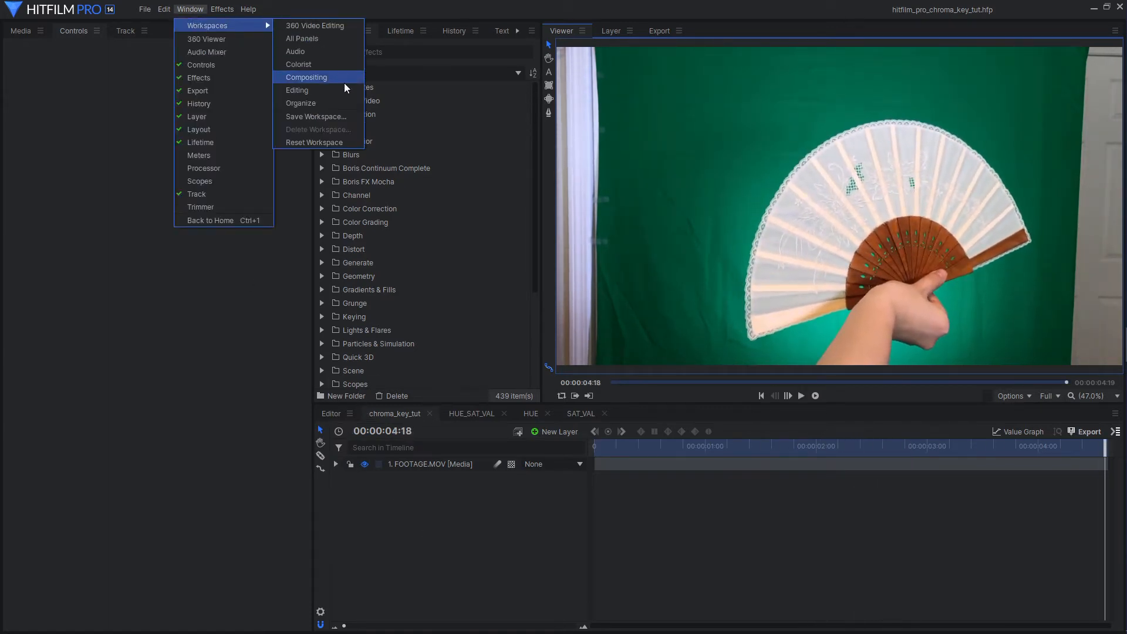
pyautogui.click(345, 91)
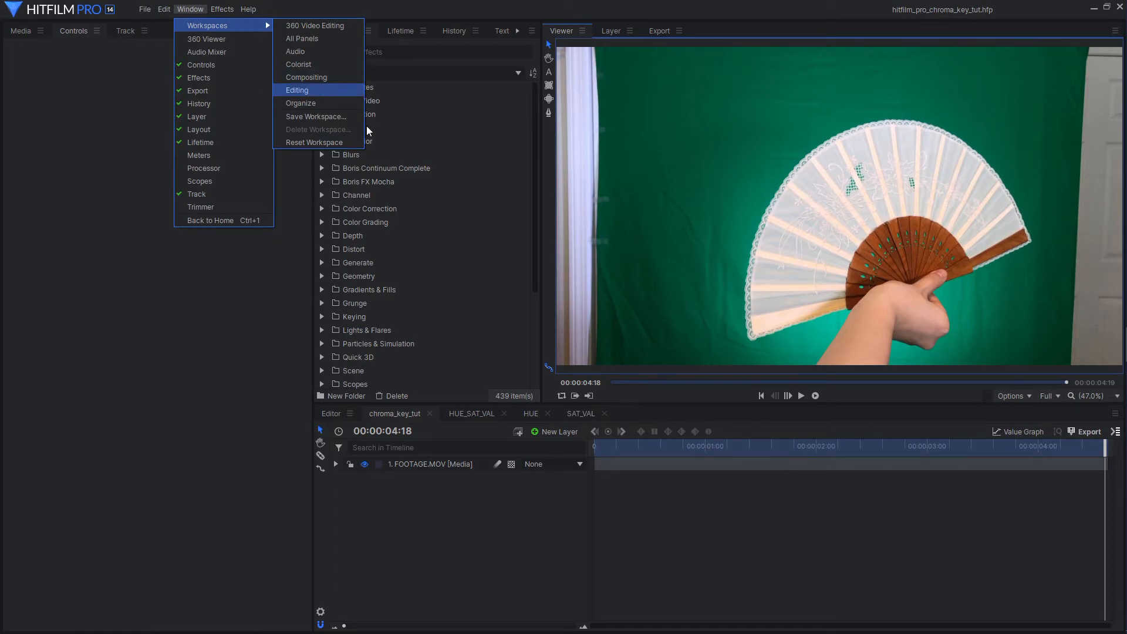
# Add the Chroma Key effect to the FOOTAGE.MOV layer and expand its settings.
pyautogui.click(440, 464)
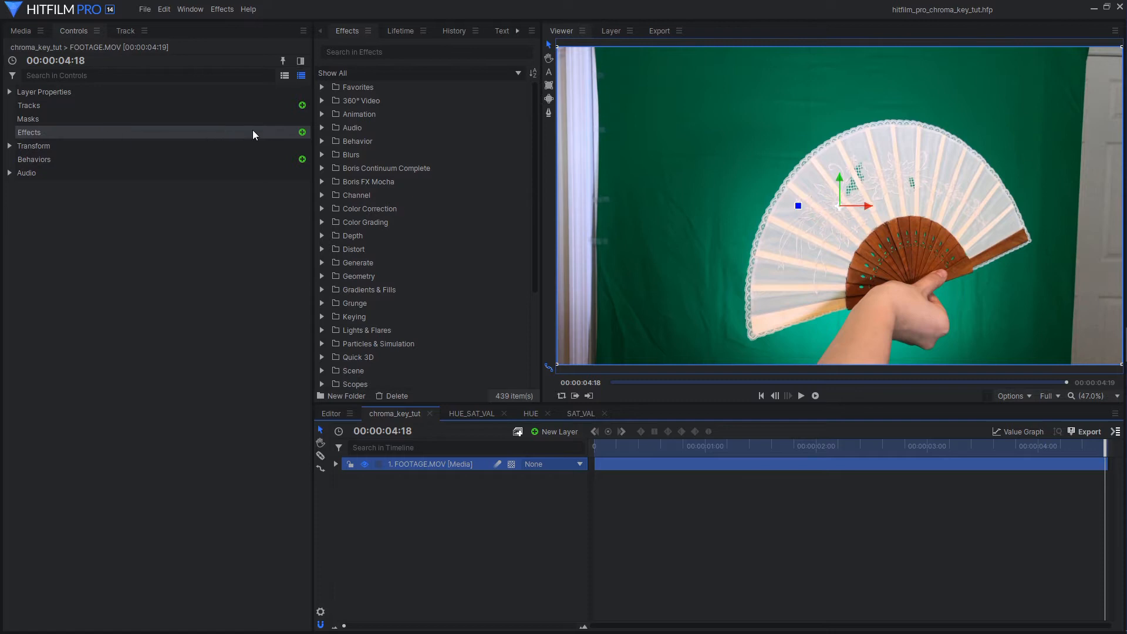
pyautogui.click(302, 132)
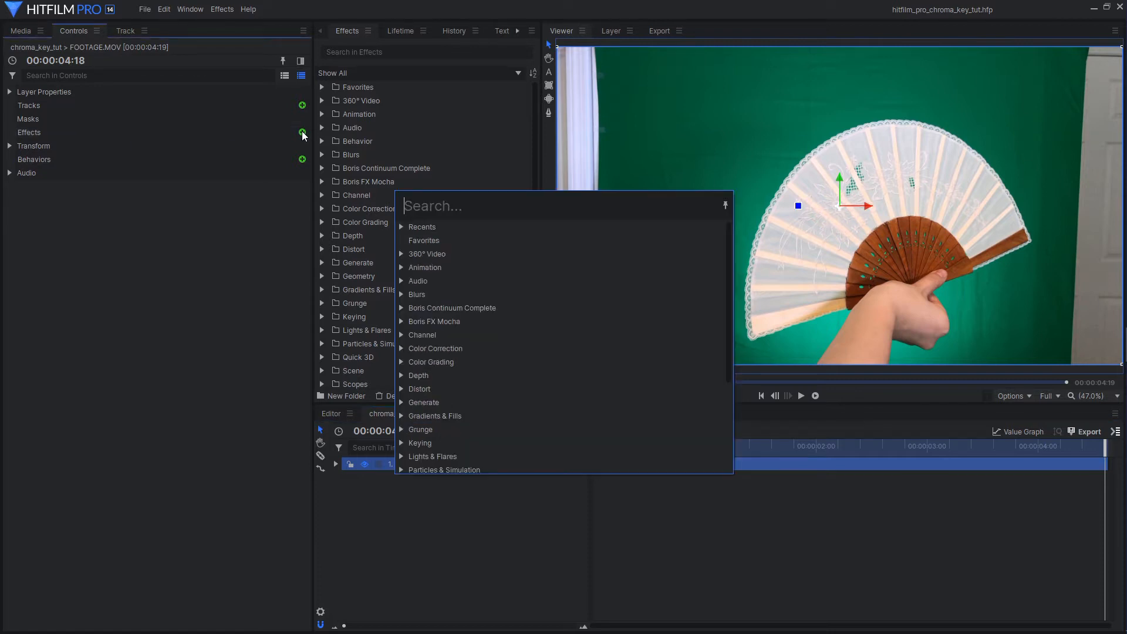
pyautogui.write('chroma')
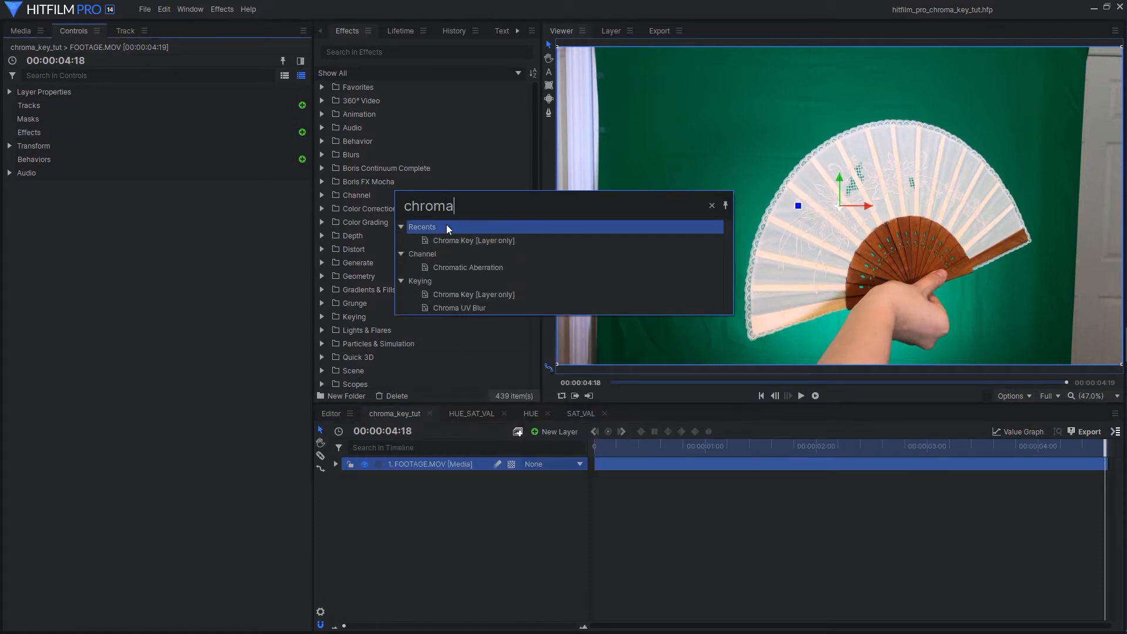
pyautogui.doubleClick(454, 239)
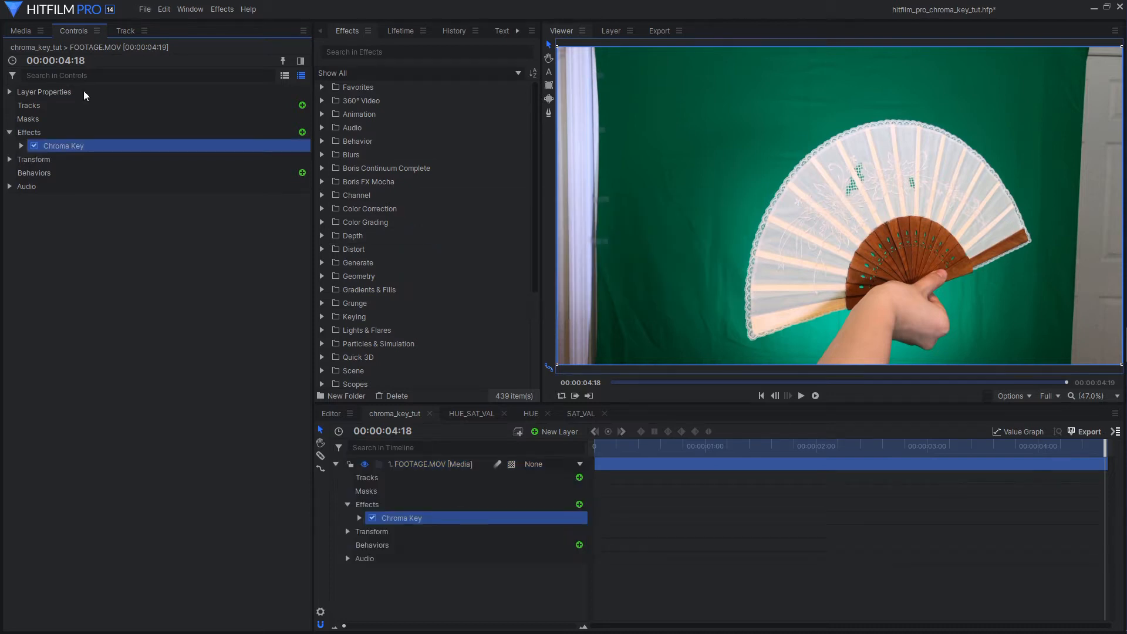
pyautogui.click(21, 146)
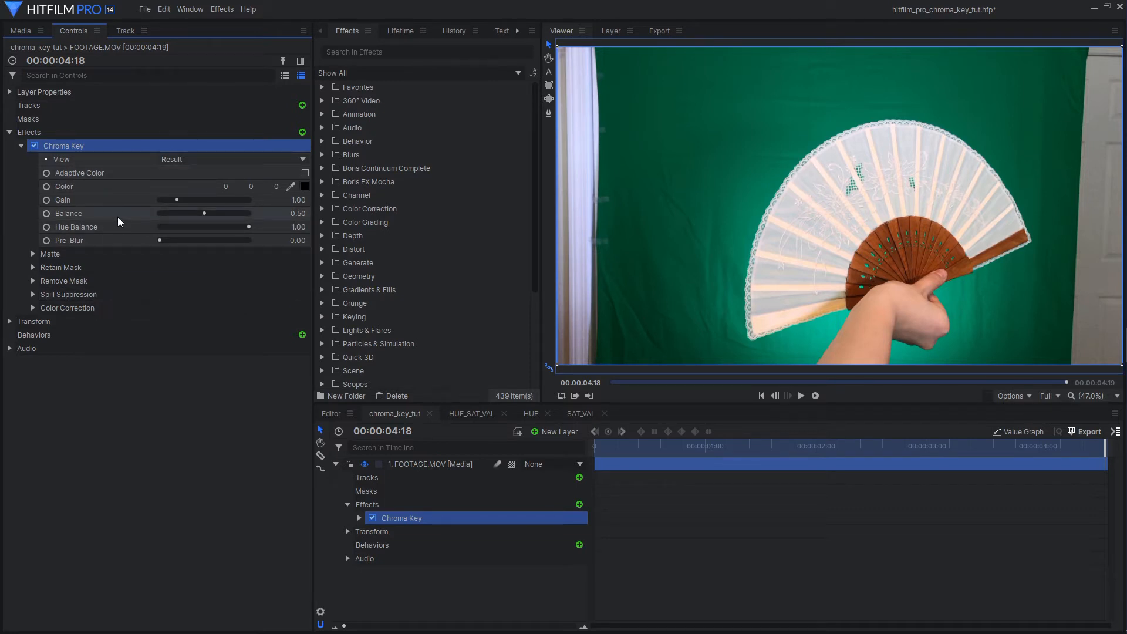
pyautogui.click(110, 187)
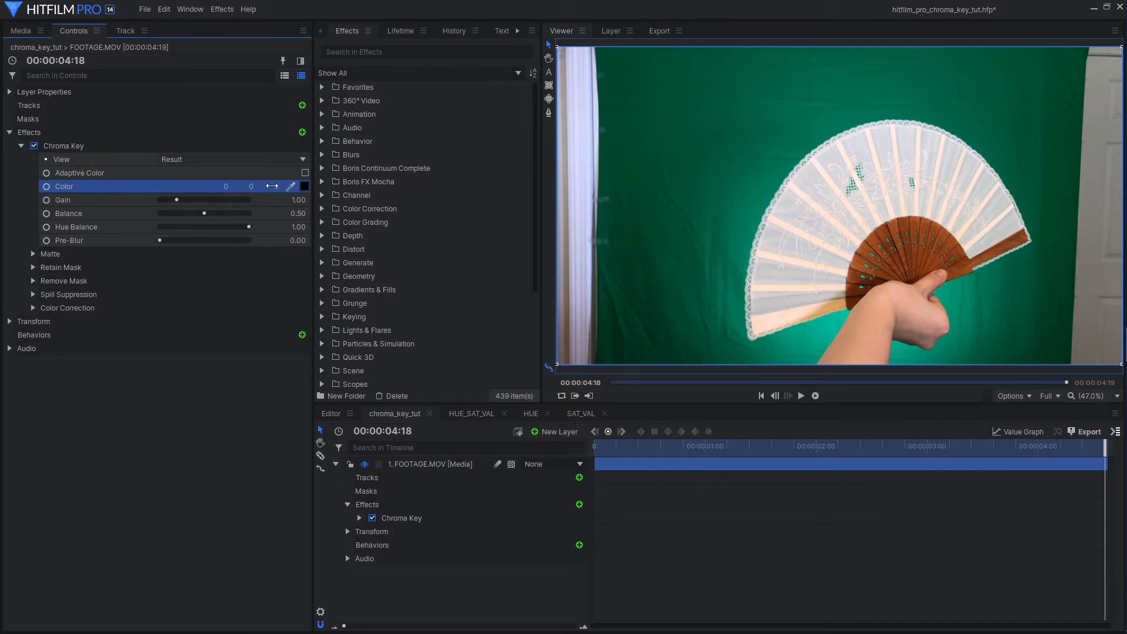
pyautogui.moveTo(226, 186); pyautogui.dragTo(311, 187)
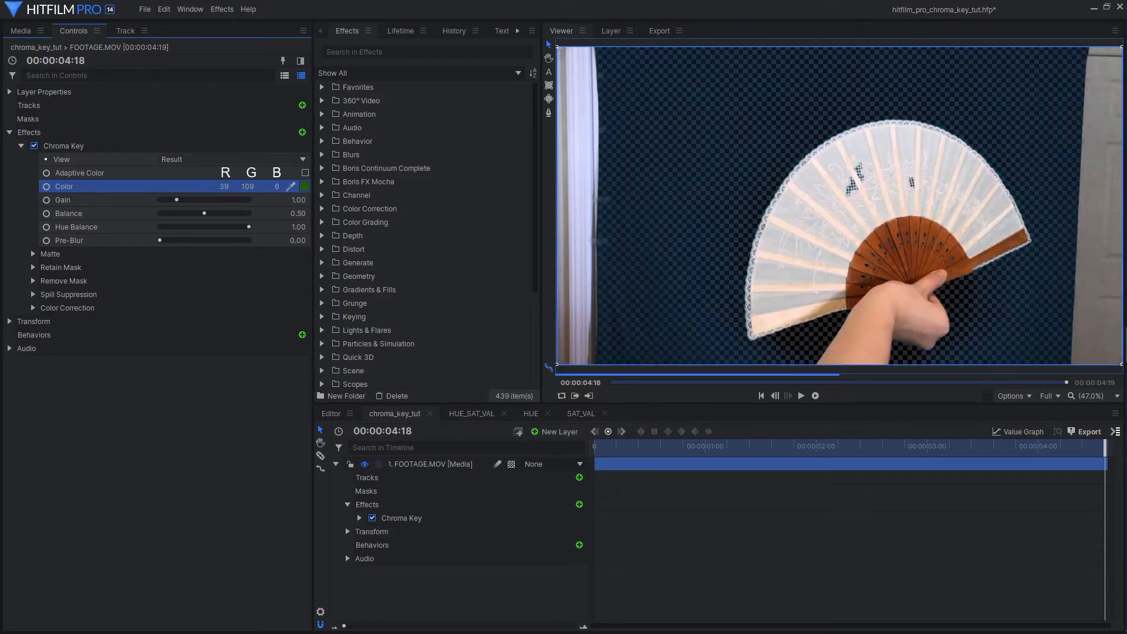
pyautogui.rightClick(267, 191)
pyautogui.click(288, 231)
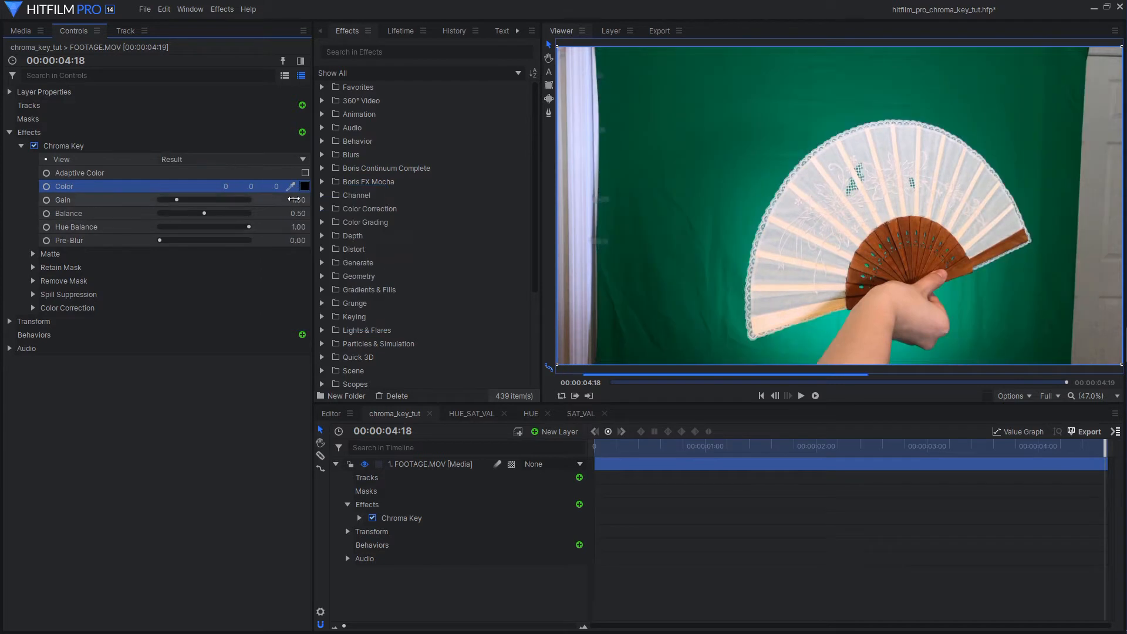
# Sample the green backdrop beside the fan as the Chroma Key color and fine-tune it to RGB 3, 128, 82.
pyautogui.click(291, 186)
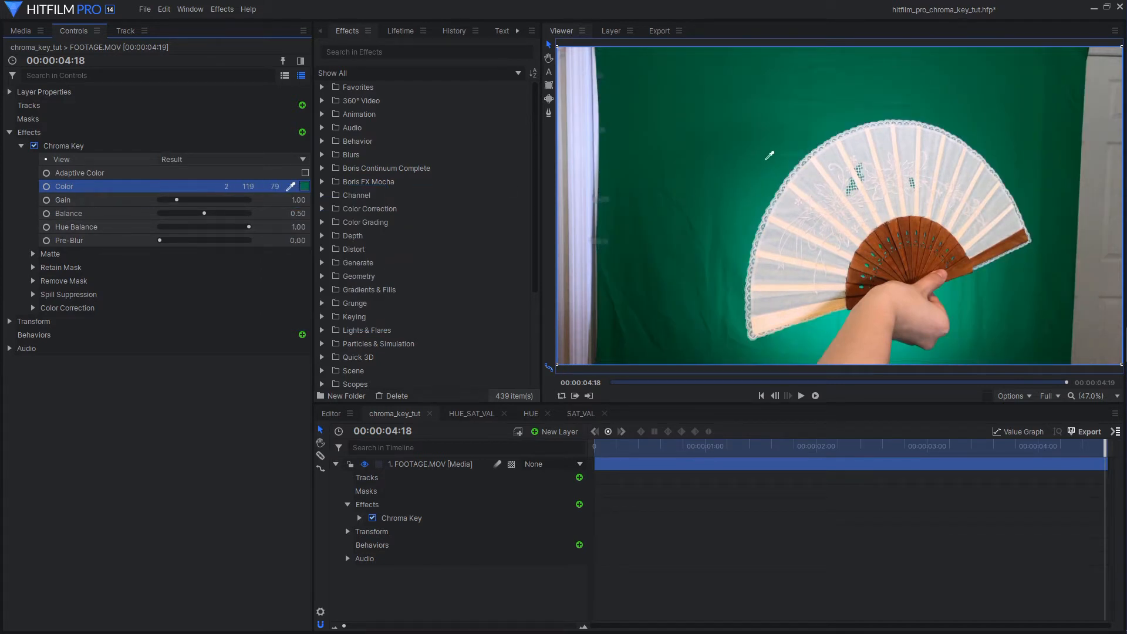
pyautogui.click(775, 173)
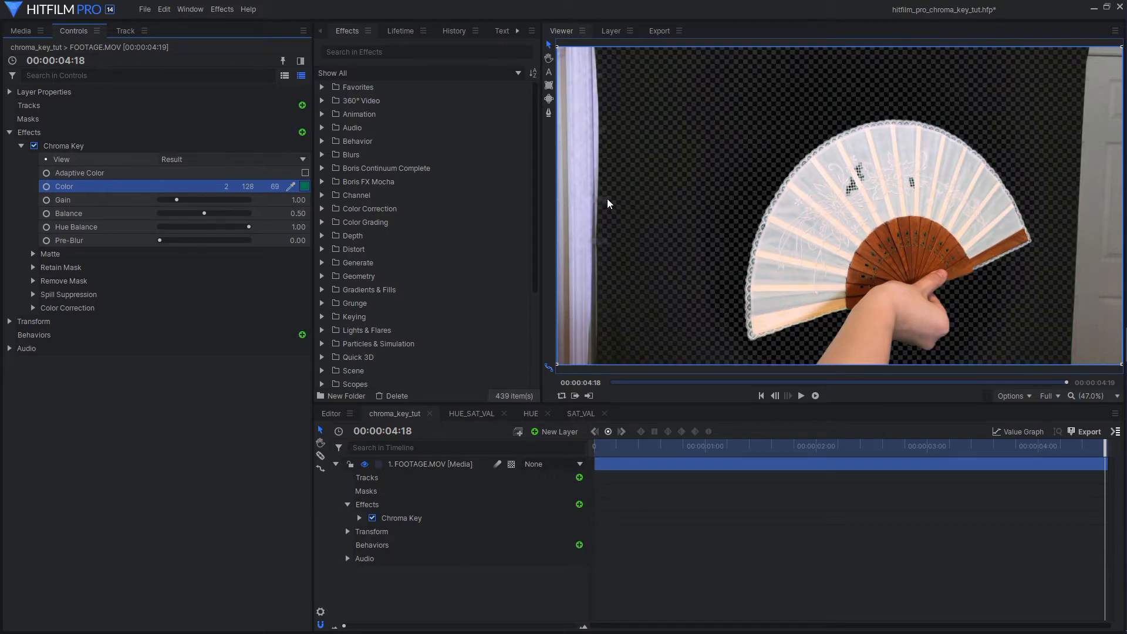
pyautogui.click(305, 186)
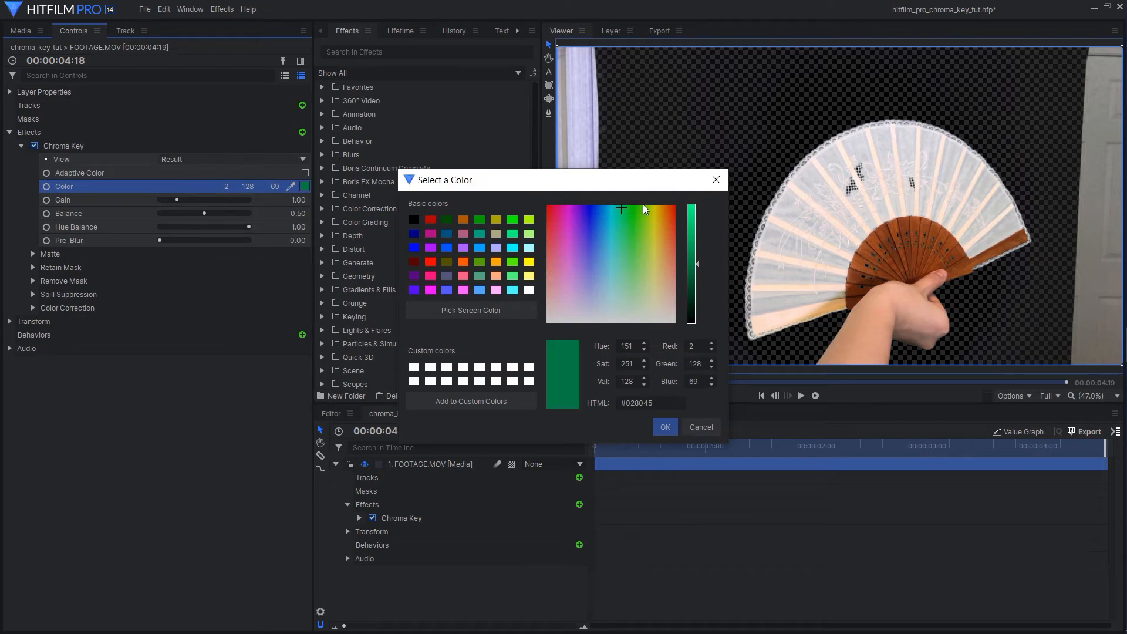
pyautogui.moveTo(620, 209); pyautogui.dragTo(617, 208)
pyautogui.click(665, 427)
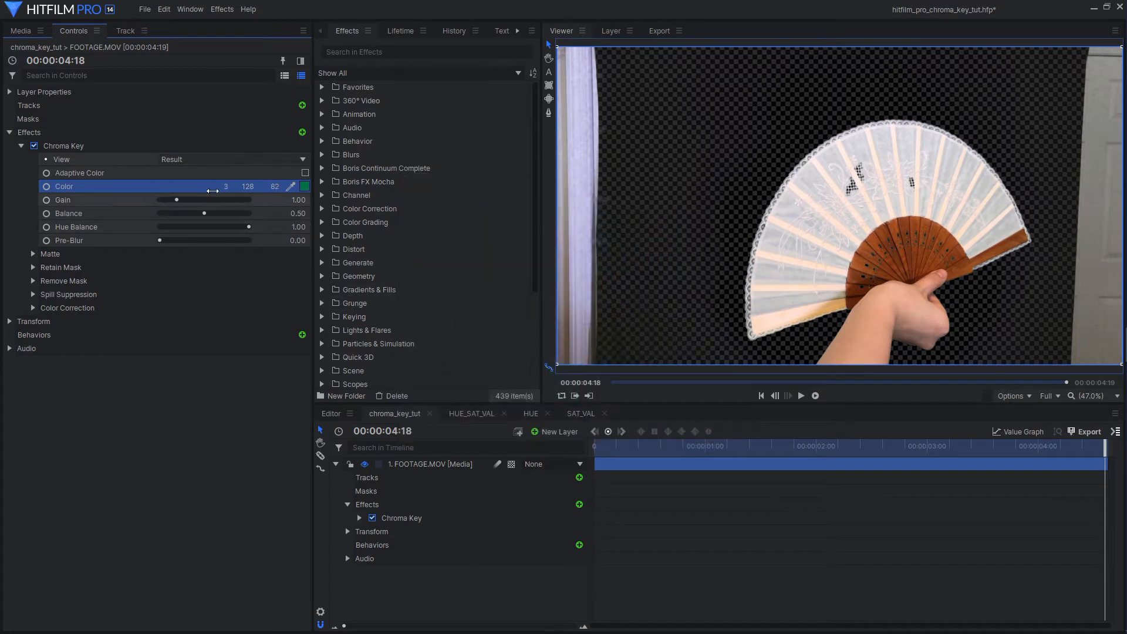
# Examine the original footage in the Chroma Key effect's Source view.
pyautogui.click(122, 156)
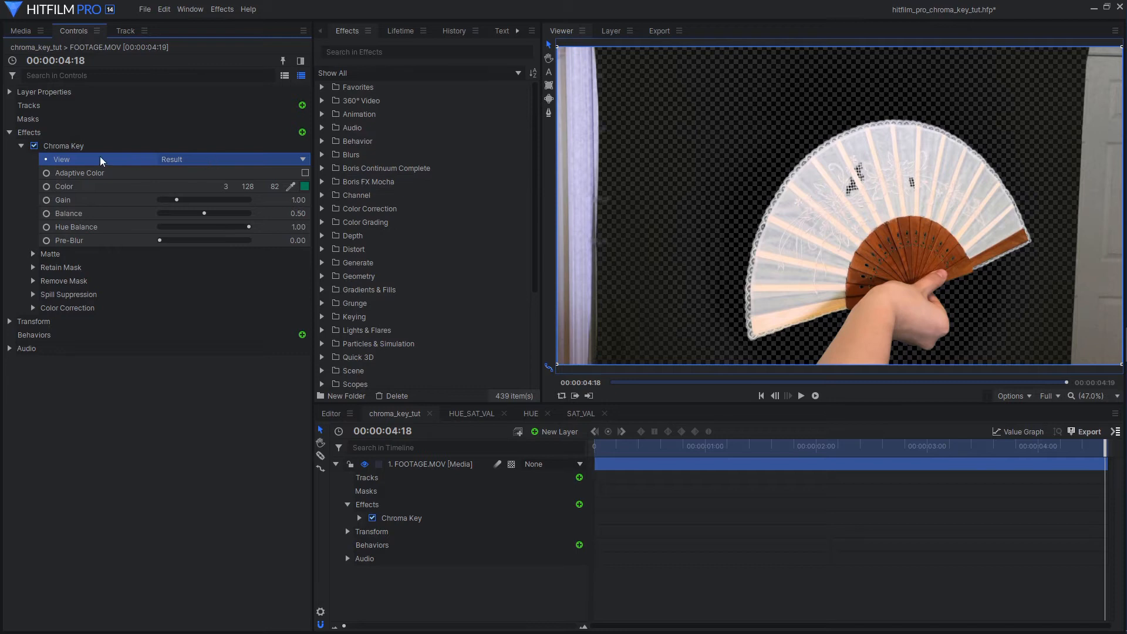
pyautogui.click(213, 160)
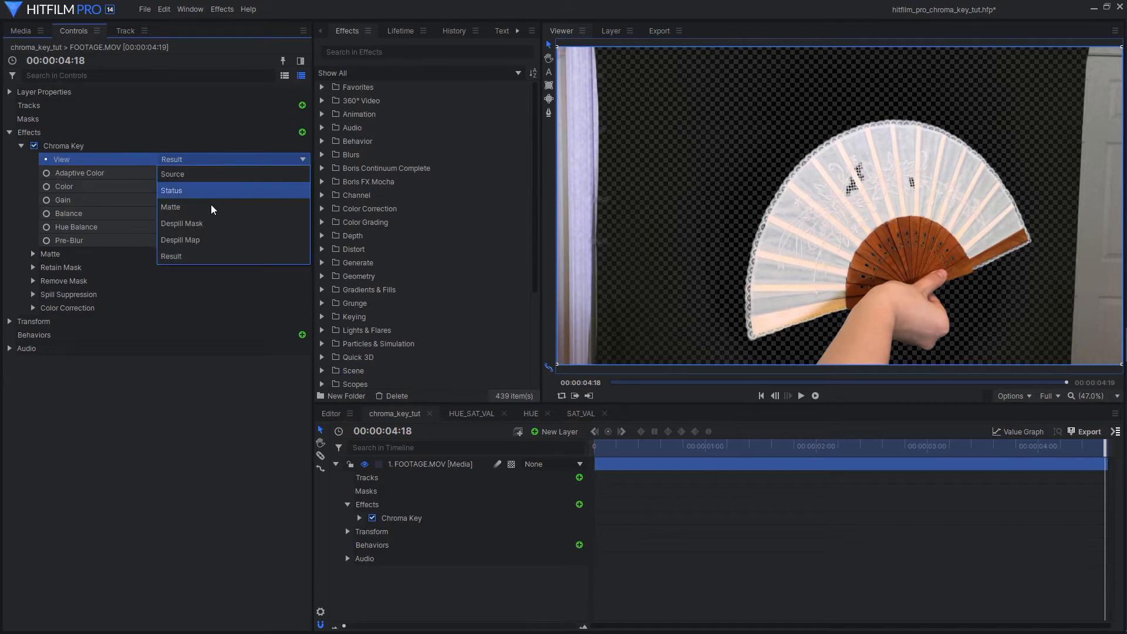
pyautogui.click(199, 256)
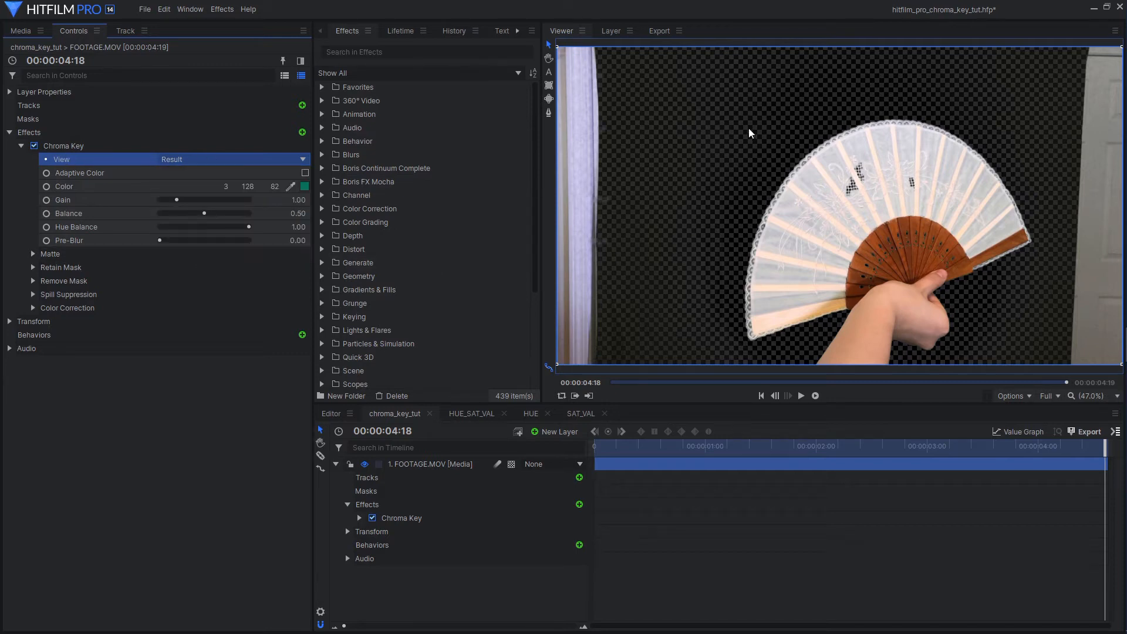
pyautogui.click(188, 158)
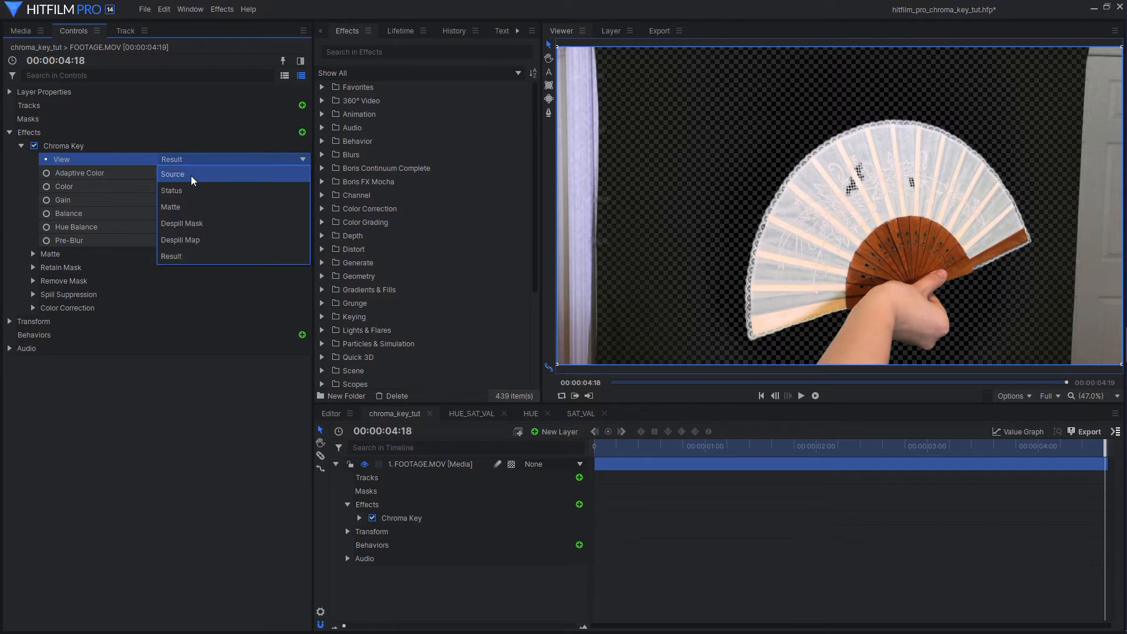
pyautogui.click(192, 174)
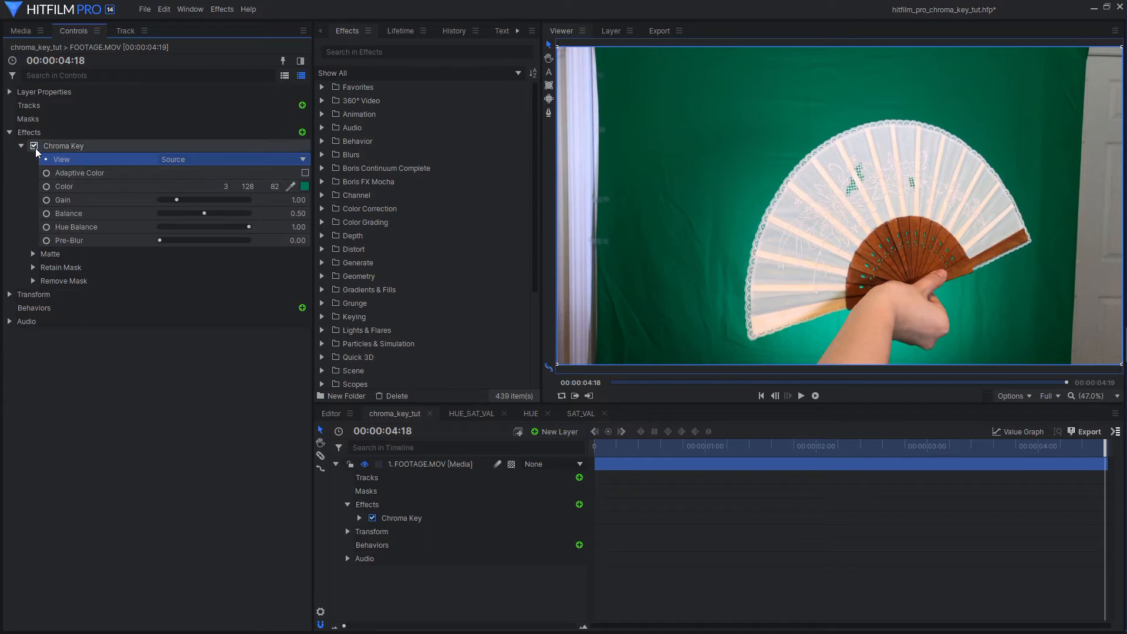
# Compare the Chroma Key effect's Status and Matte views to judge the transparency of the backdrop and fan.
pyautogui.click(229, 159)
pyautogui.click(232, 190)
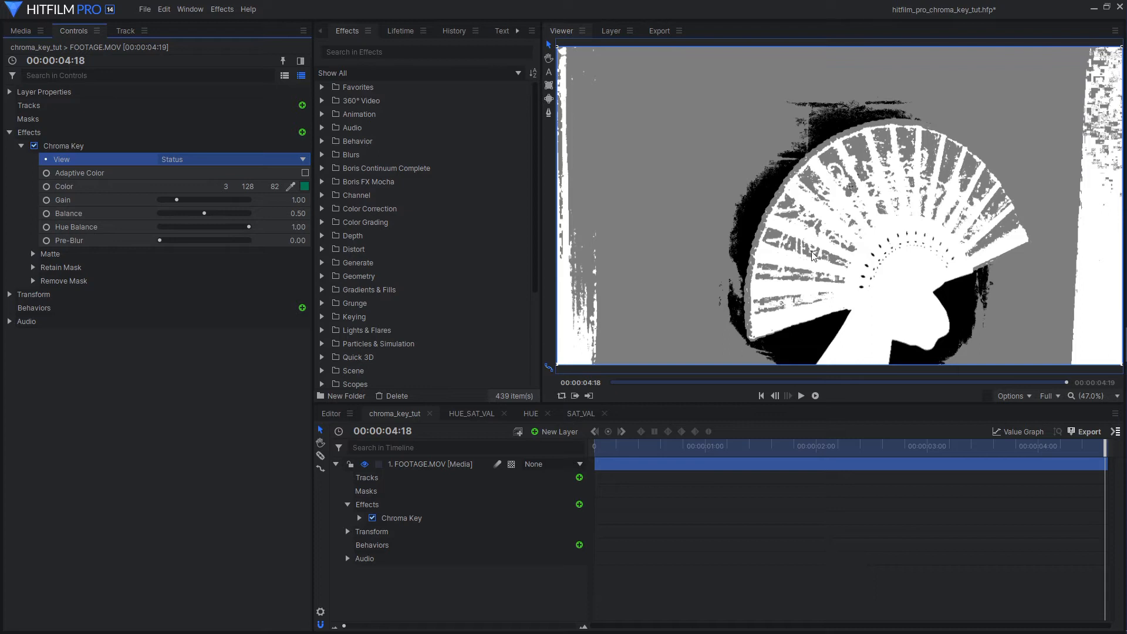
pyautogui.click(225, 160)
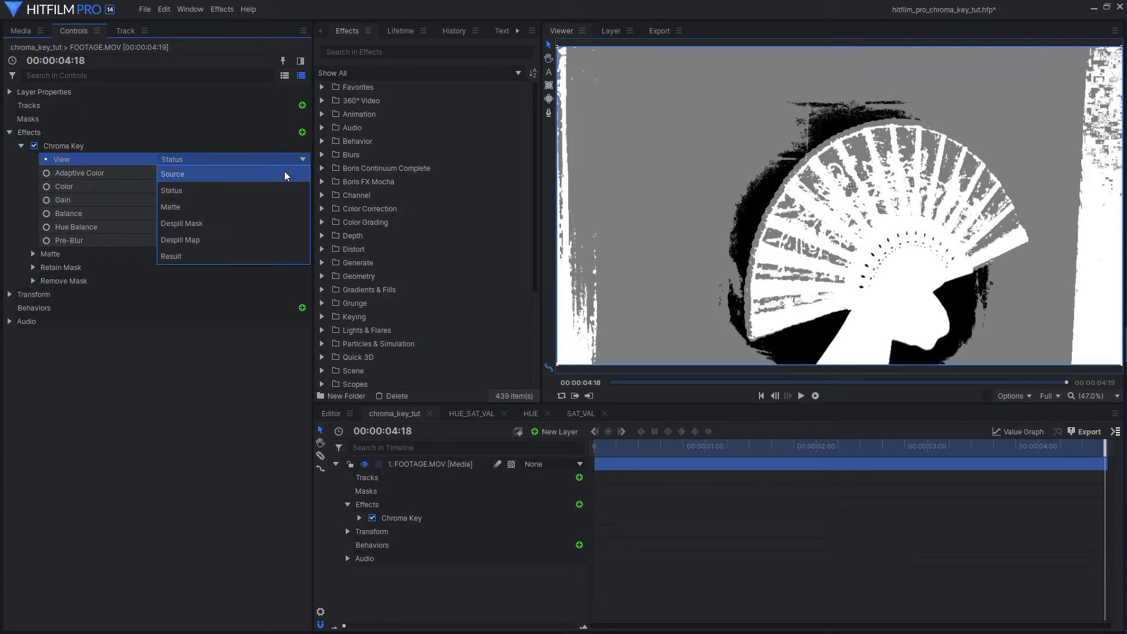
pyautogui.click(273, 203)
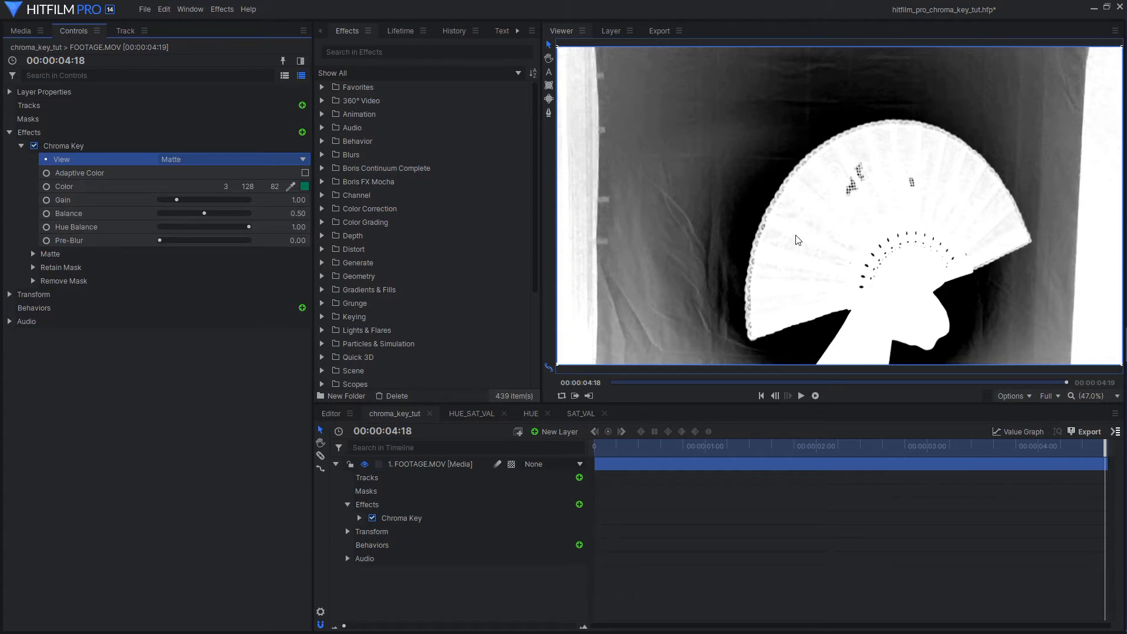
pyautogui.click(292, 162)
pyautogui.click(281, 191)
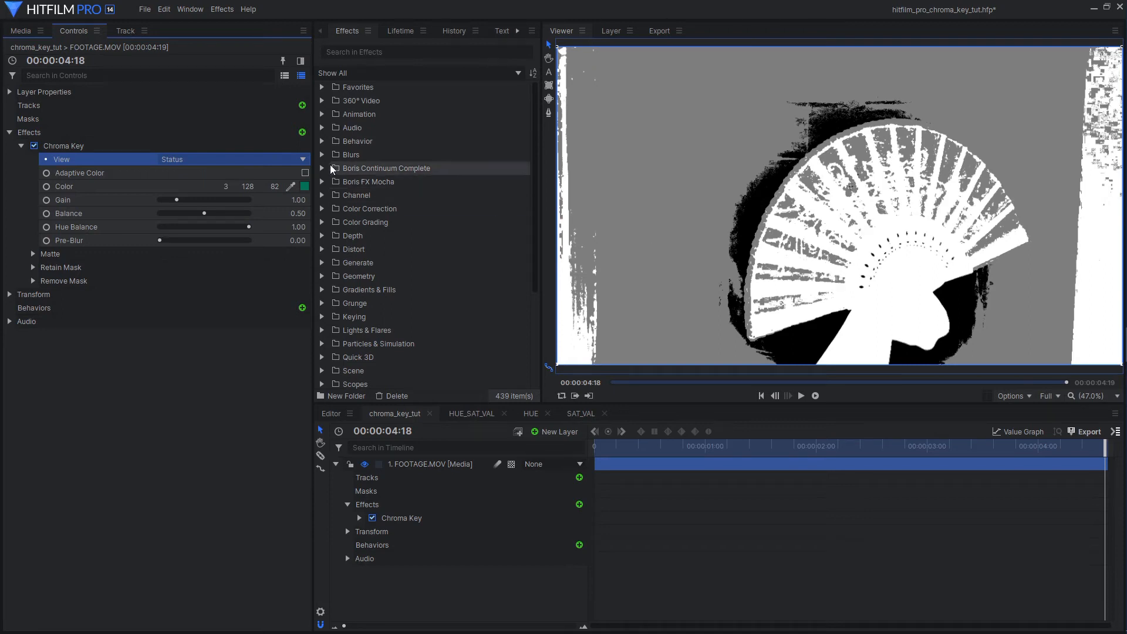
# Inspect the Chroma Key effect's Despill Mask and Despill Map views.
pyautogui.click(288, 159)
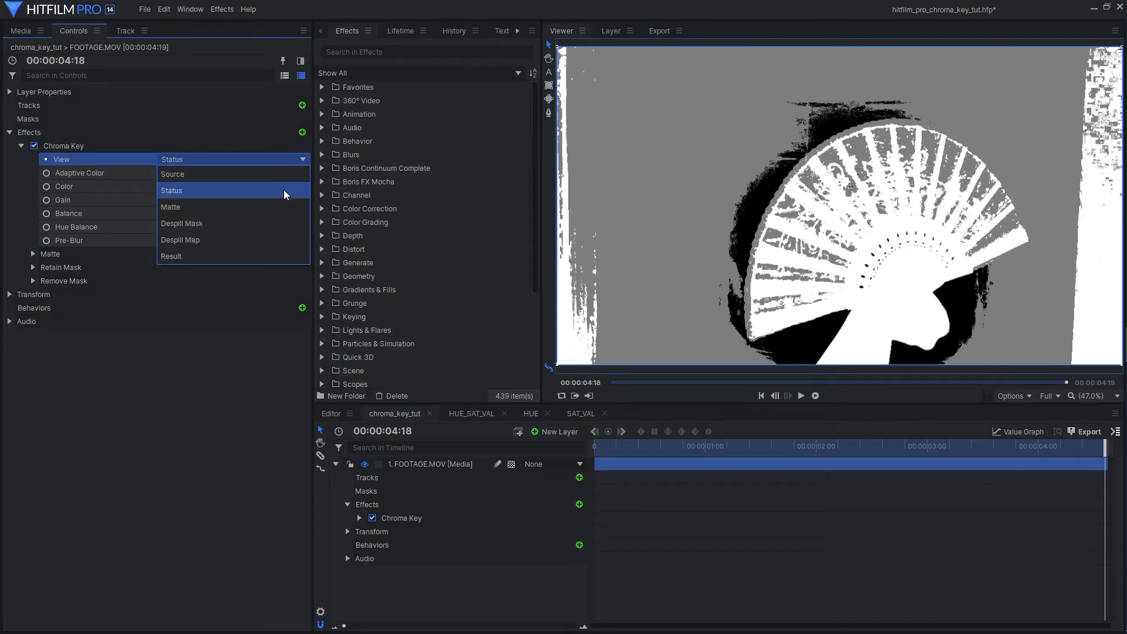
pyautogui.click(270, 223)
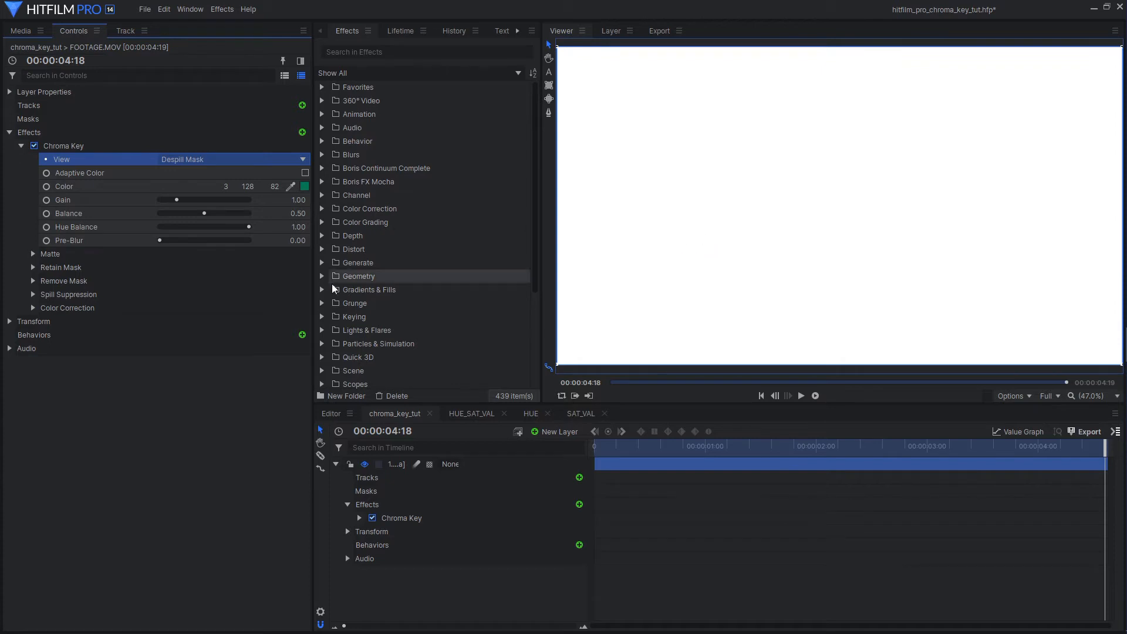
pyautogui.click(230, 159)
pyautogui.click(228, 242)
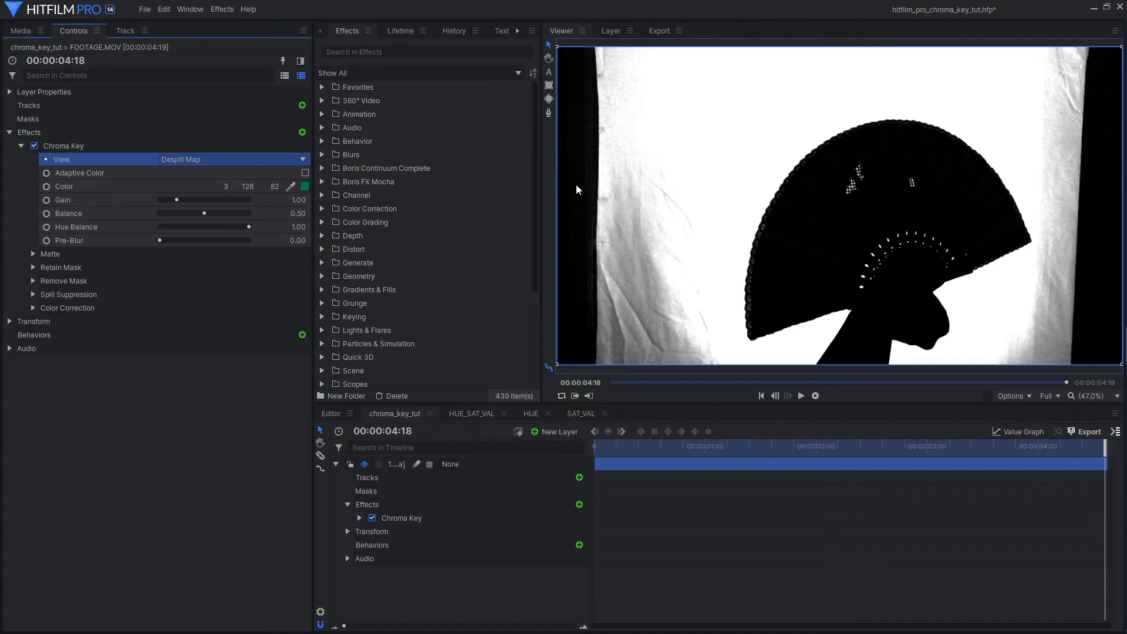
# Check the Matte view once more and return the Chroma Key view to Result.
pyautogui.click(234, 155)
pyautogui.click(228, 207)
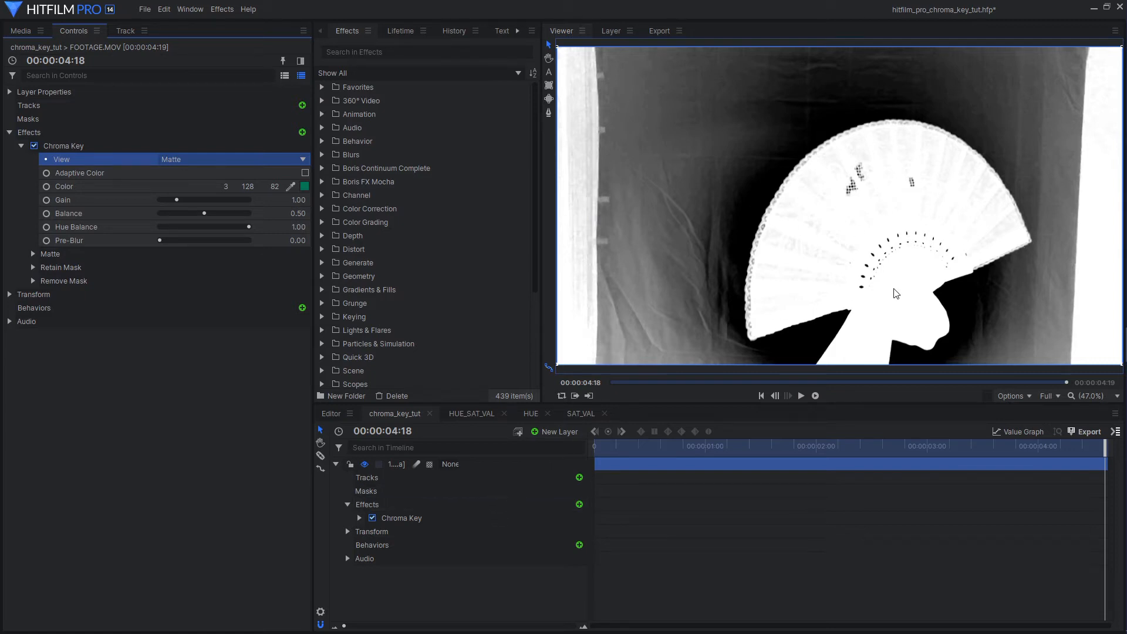
pyautogui.click(259, 160)
pyautogui.click(243, 256)
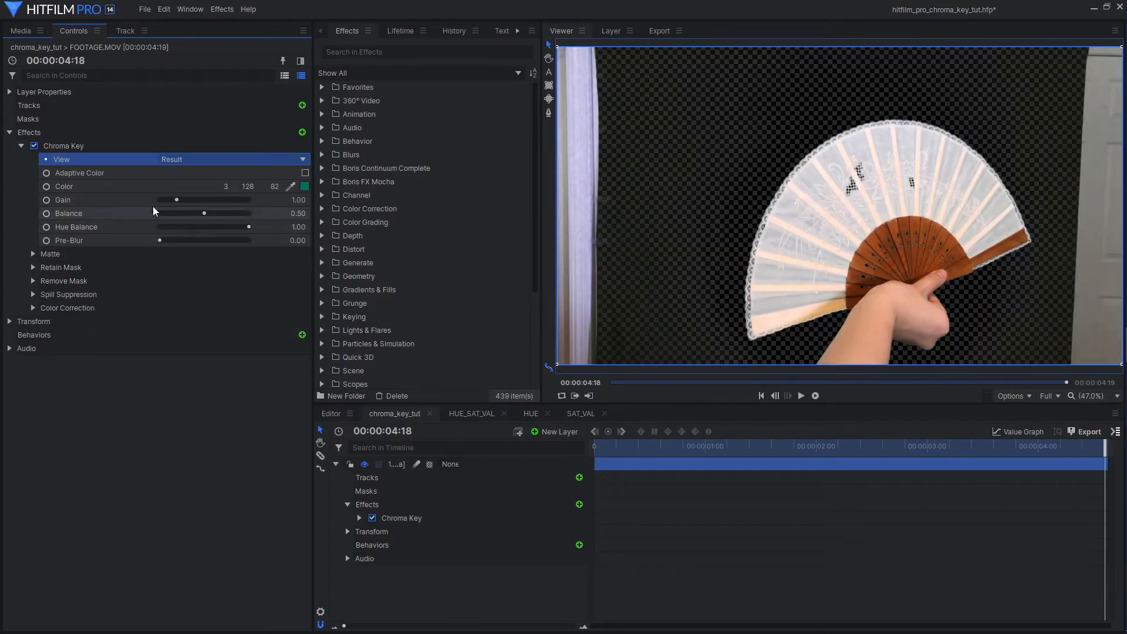
# Lower the Chroma Key gain to 0.01 and set the Spill Suppression amount to 0%.
pyautogui.click(122, 201)
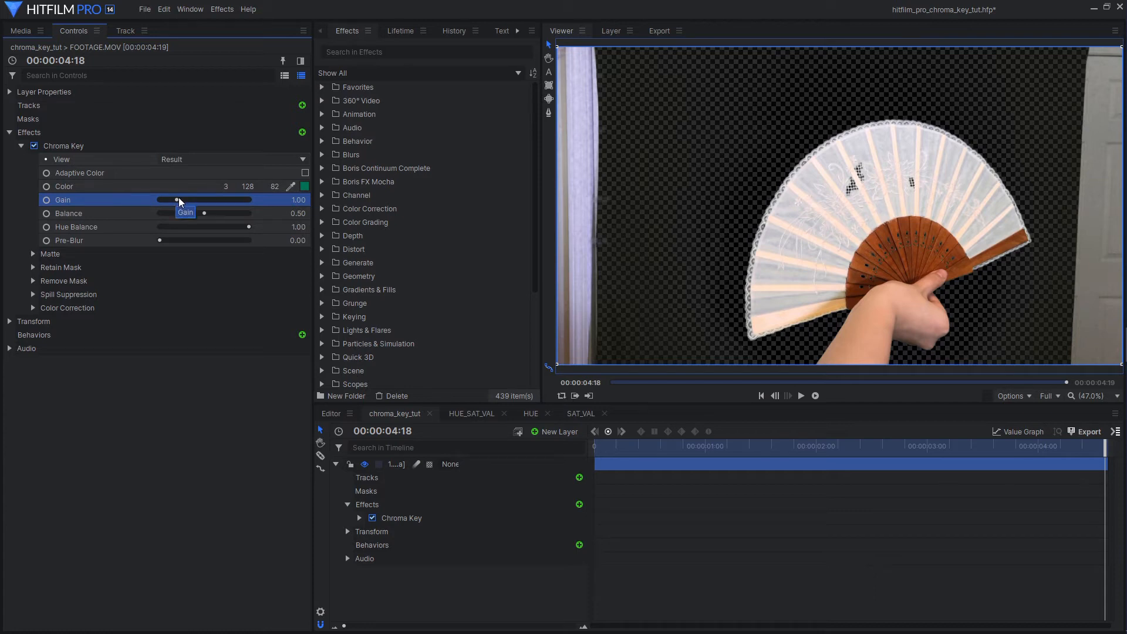
pyautogui.moveTo(175, 200); pyautogui.dragTo(147, 200)
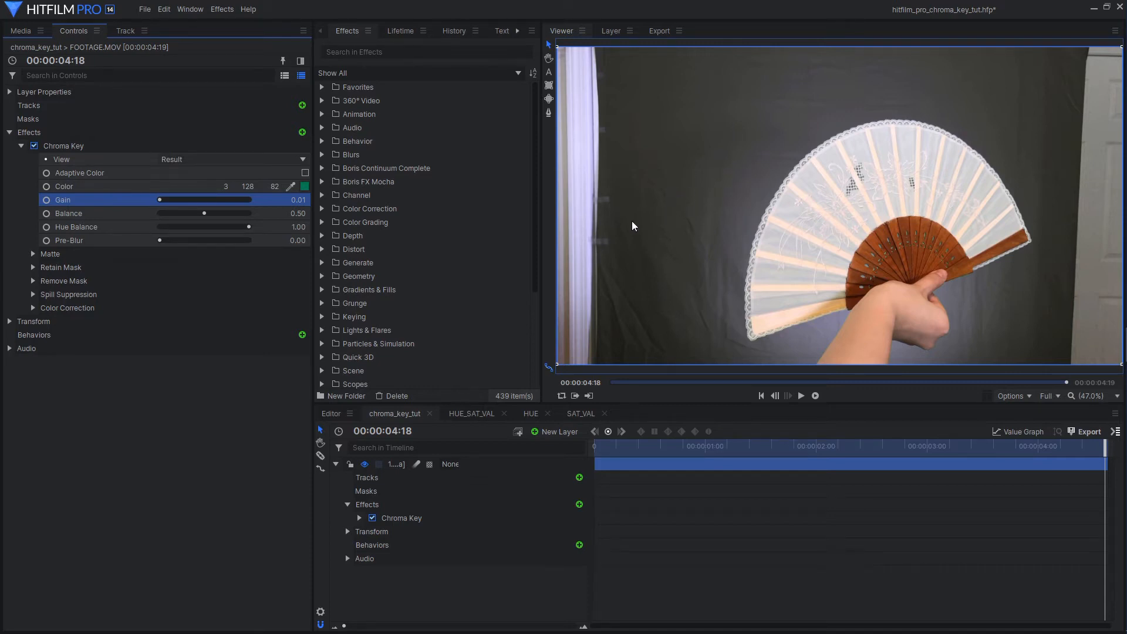
pyautogui.click(32, 294)
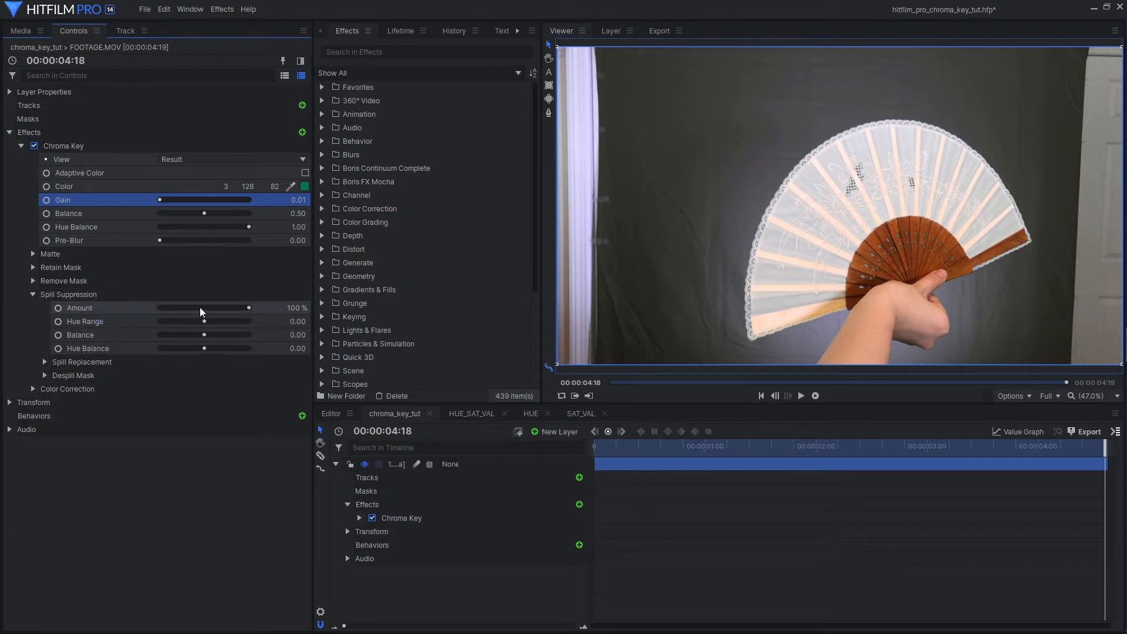
pyautogui.moveTo(246, 309); pyautogui.dragTo(110, 300)
pyautogui.click(40, 292)
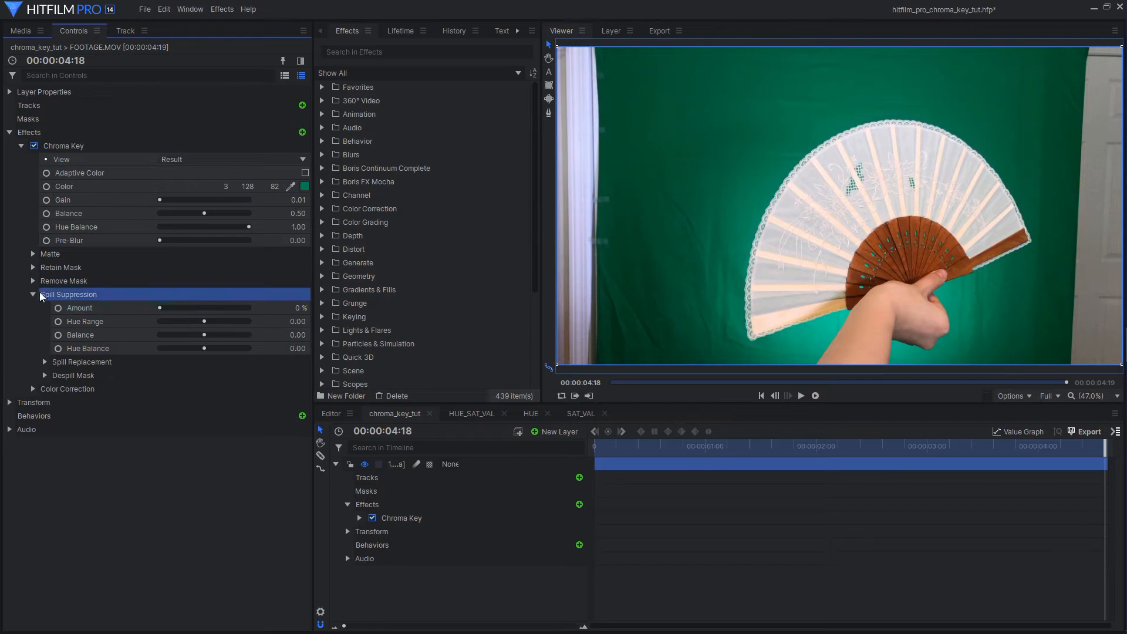
pyautogui.click(33, 293)
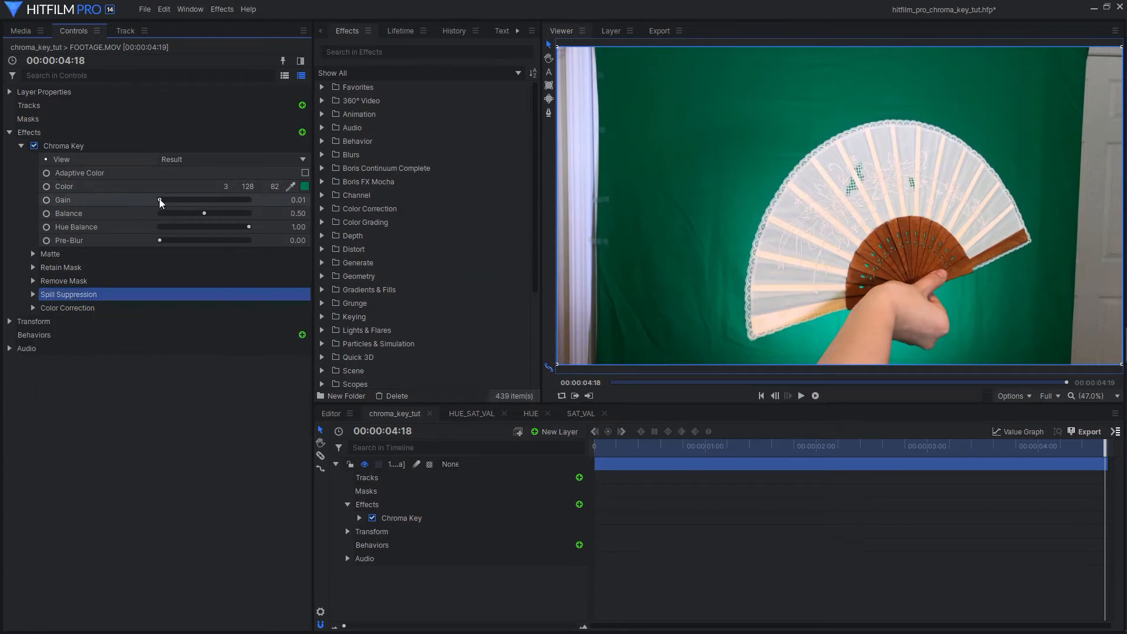
# Raise the Chroma Key gain on FOOTAGE.MOV to 2.55.
pyautogui.moveTo(160, 199); pyautogui.dragTo(204, 203)
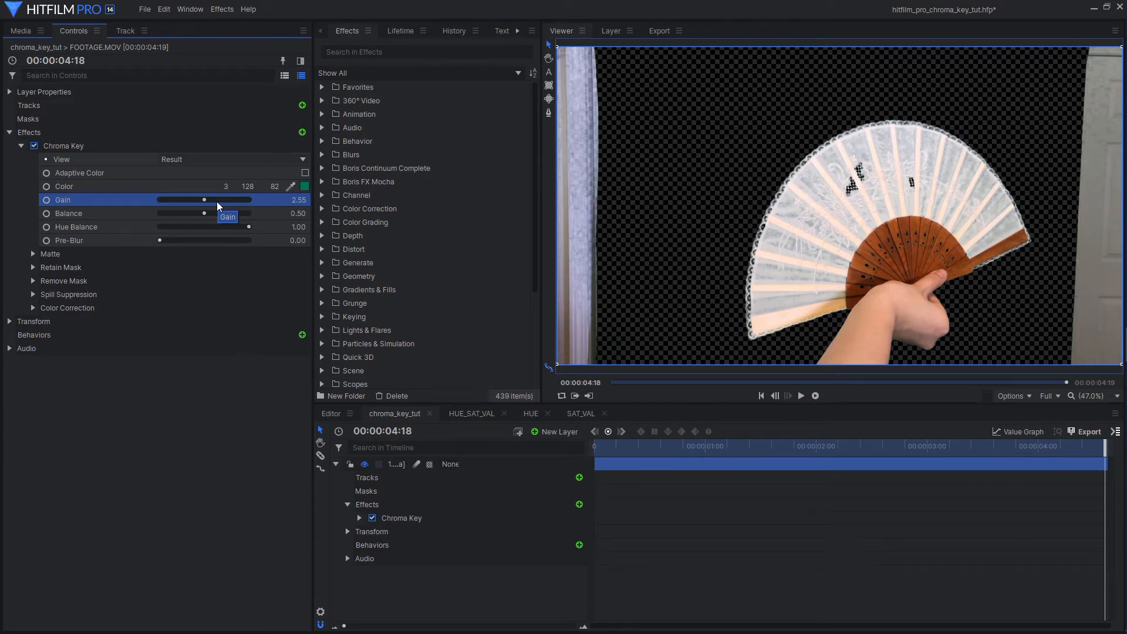
# In the HUE_SAT_VAL composite, sample the bright saturated green of green_hue_sat_value.png's square as its Chroma Key color.
pyautogui.click(467, 413)
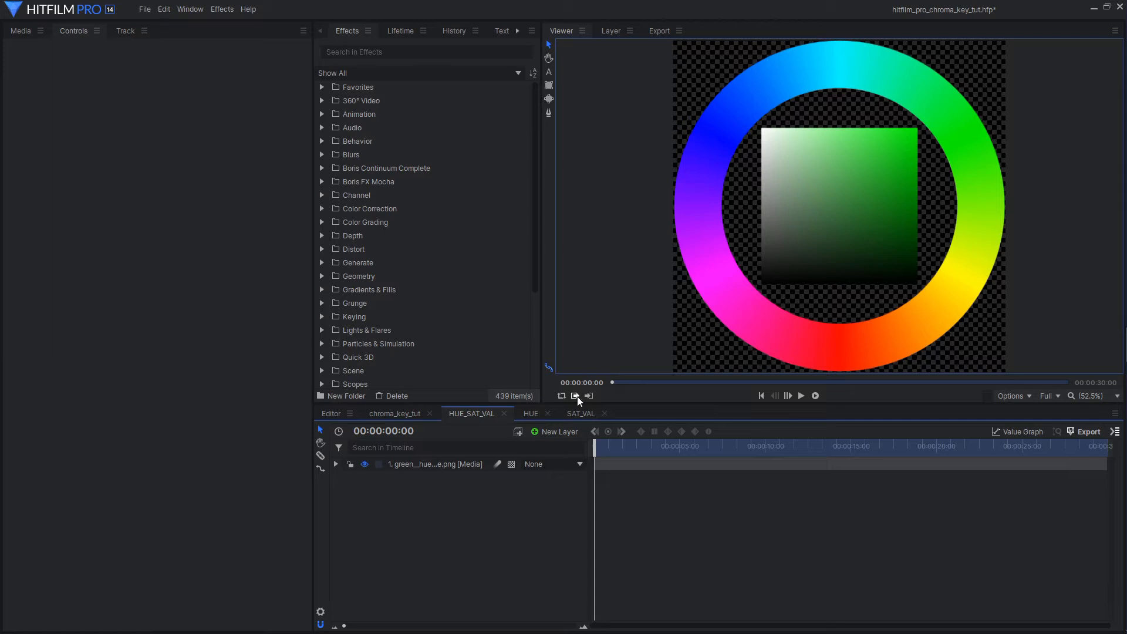
pyautogui.click(434, 464)
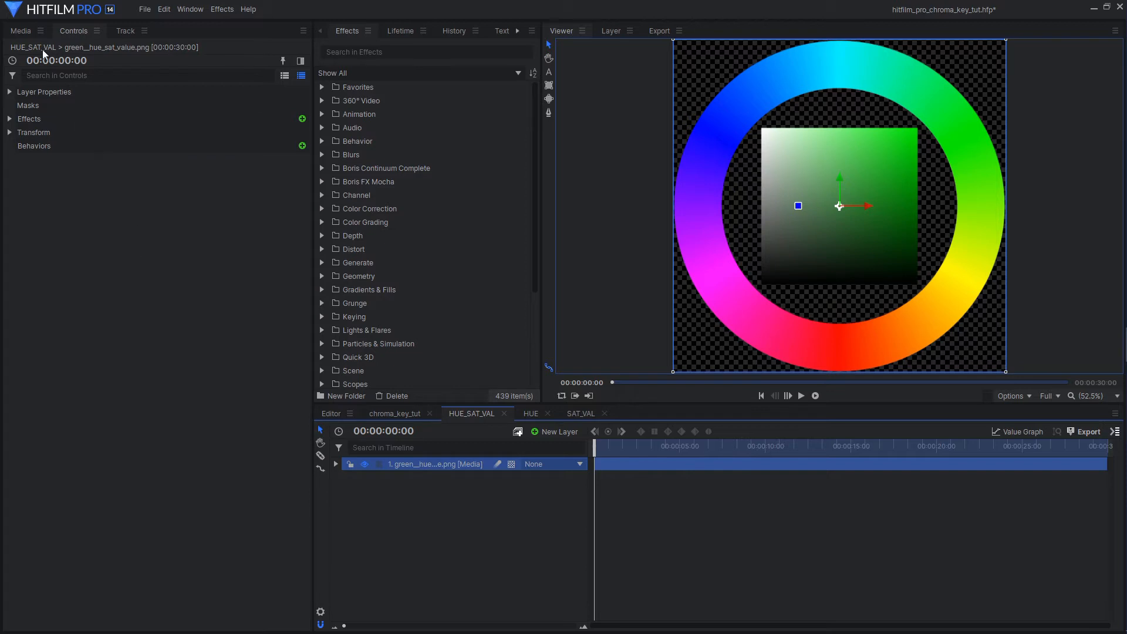
pyautogui.click(10, 119)
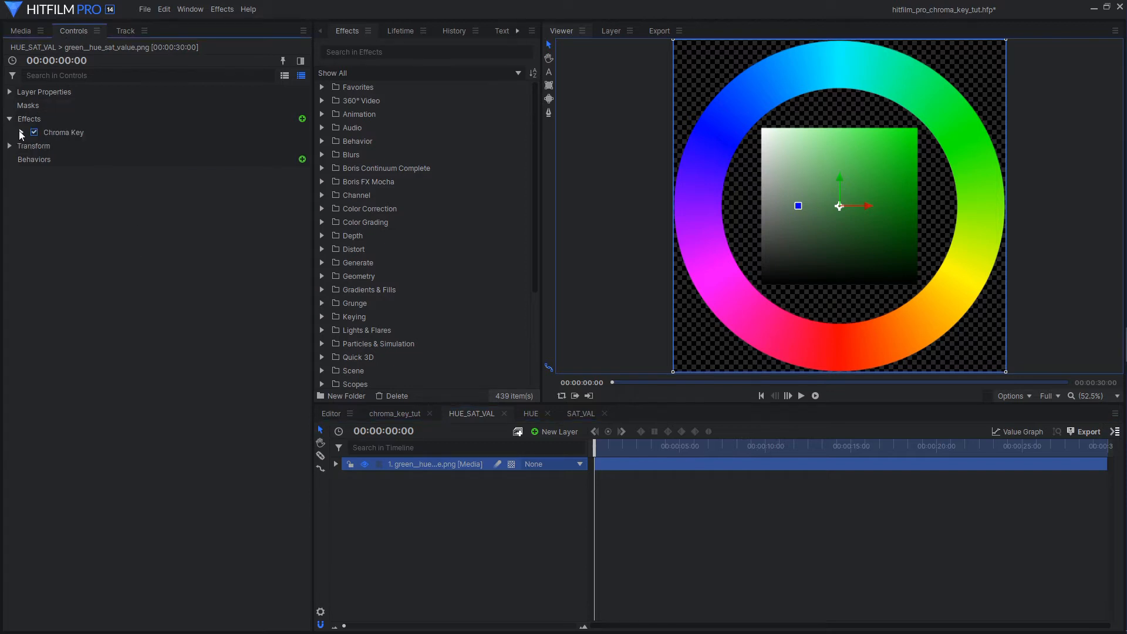
pyautogui.click(21, 132)
pyautogui.click(33, 280)
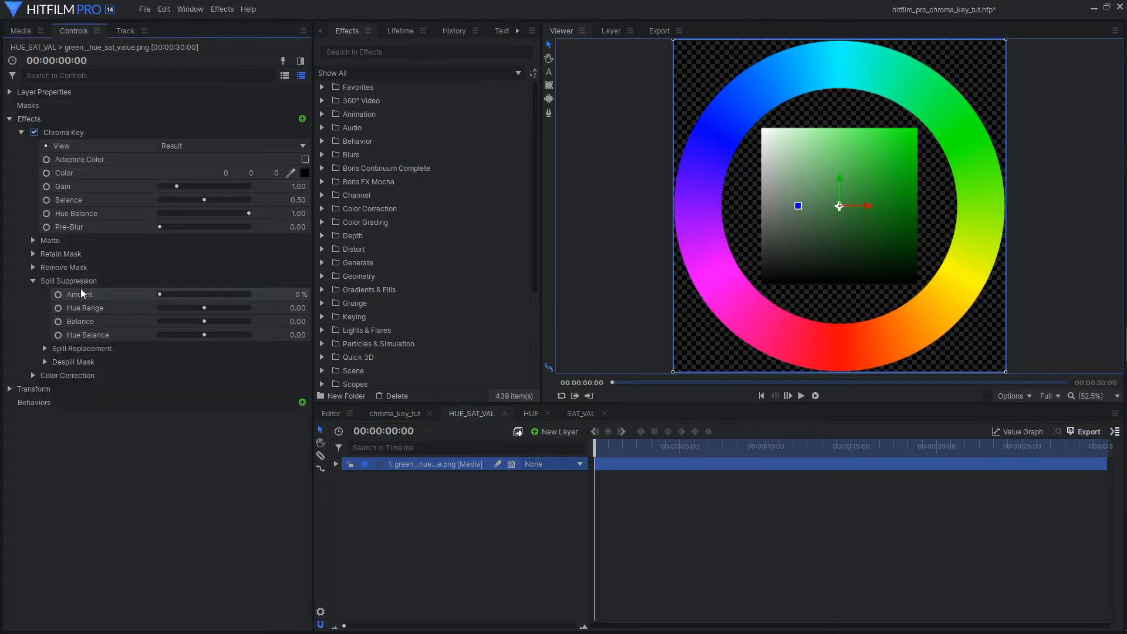
pyautogui.click(33, 280)
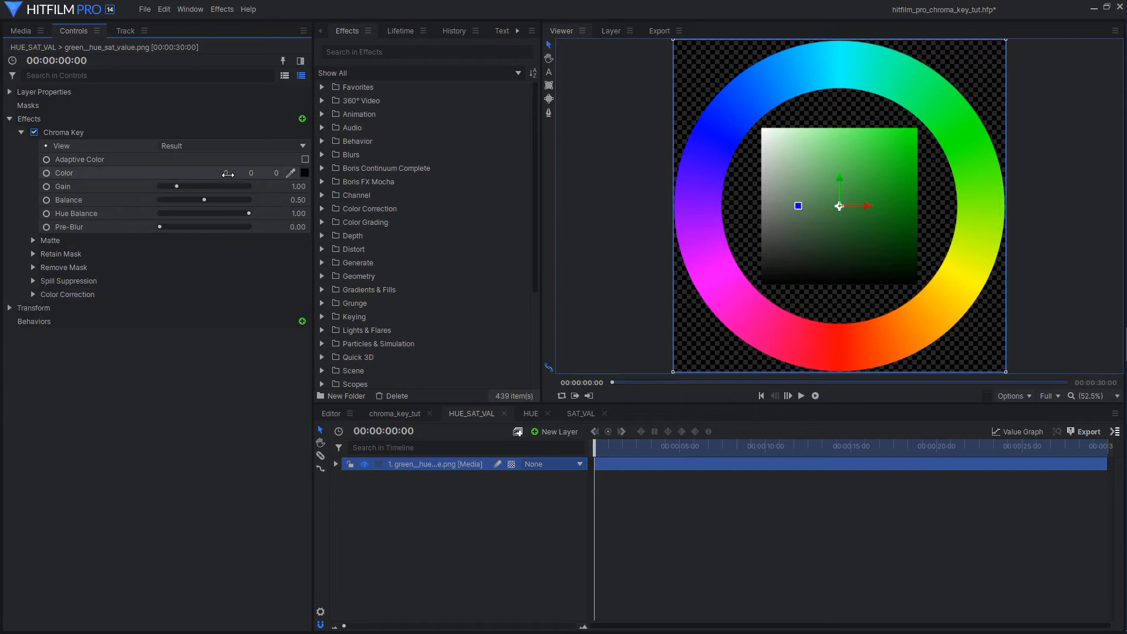
pyautogui.click(290, 172)
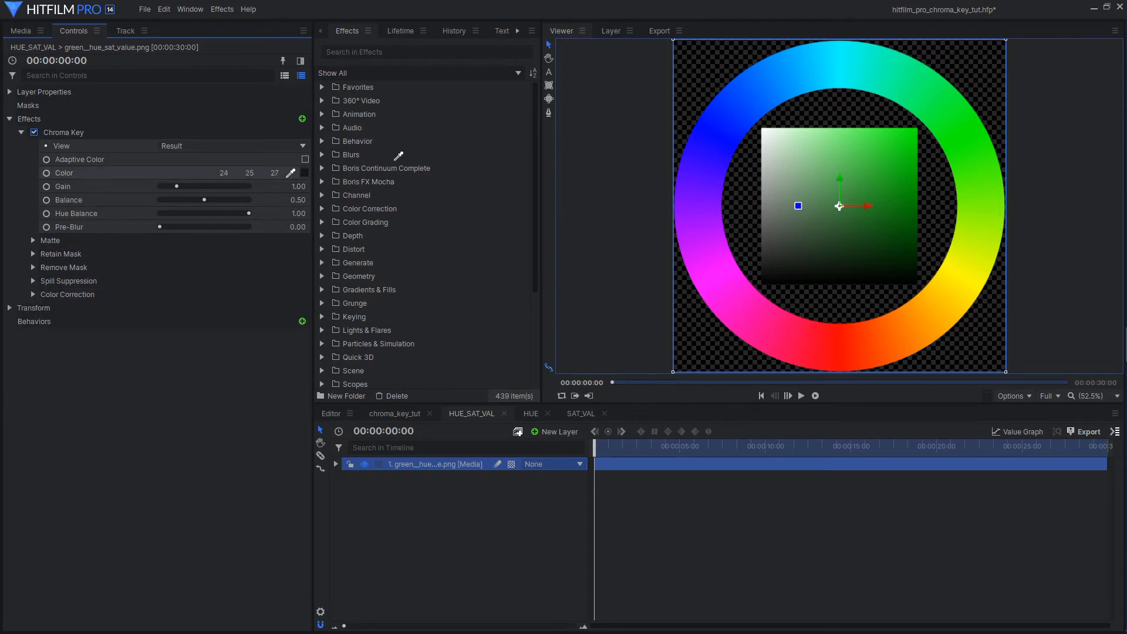
pyautogui.click(914, 134)
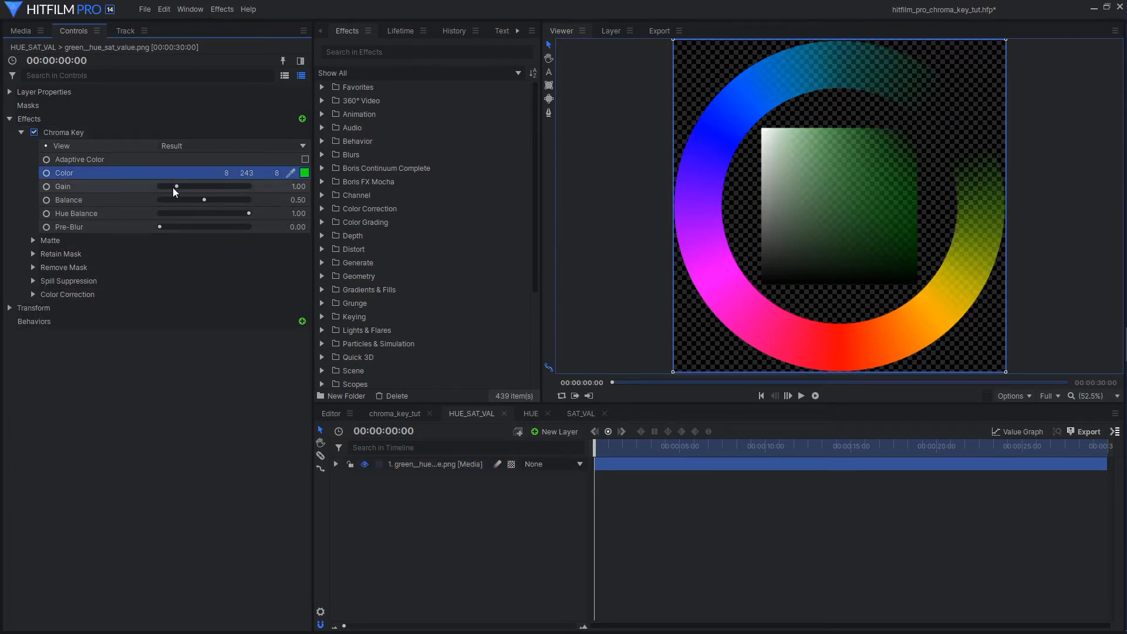
# Raise the Chroma Key gain to 1.50 and switch its view to Status.
pyautogui.moveTo(177, 187)
pyautogui.mouseDown()
pyautogui.moveTo(249, 184)
pyautogui.moveTo(171, 185)
pyautogui.moveTo(219, 188)
pyautogui.moveTo(183, 186)
pyautogui.mouseUp()
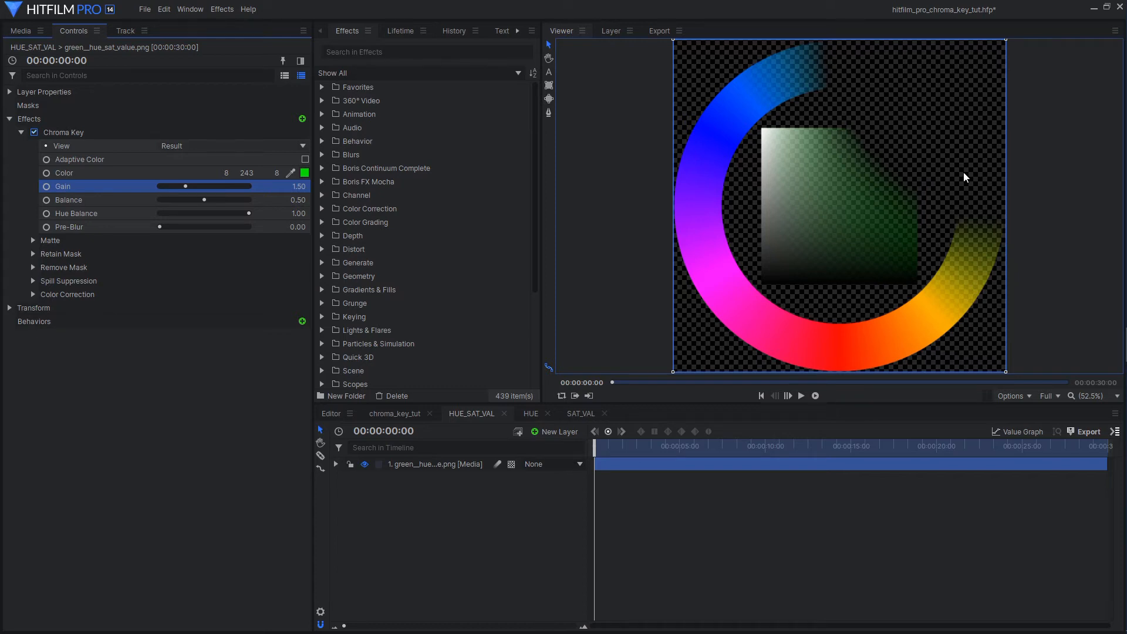
pyautogui.click(234, 145)
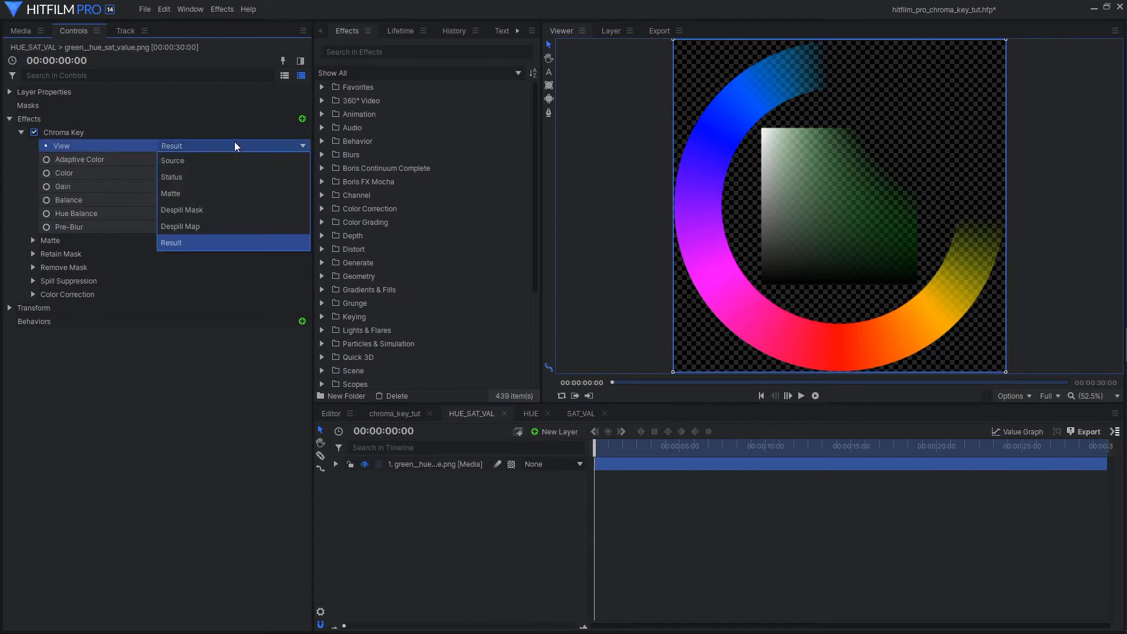
pyautogui.click(232, 173)
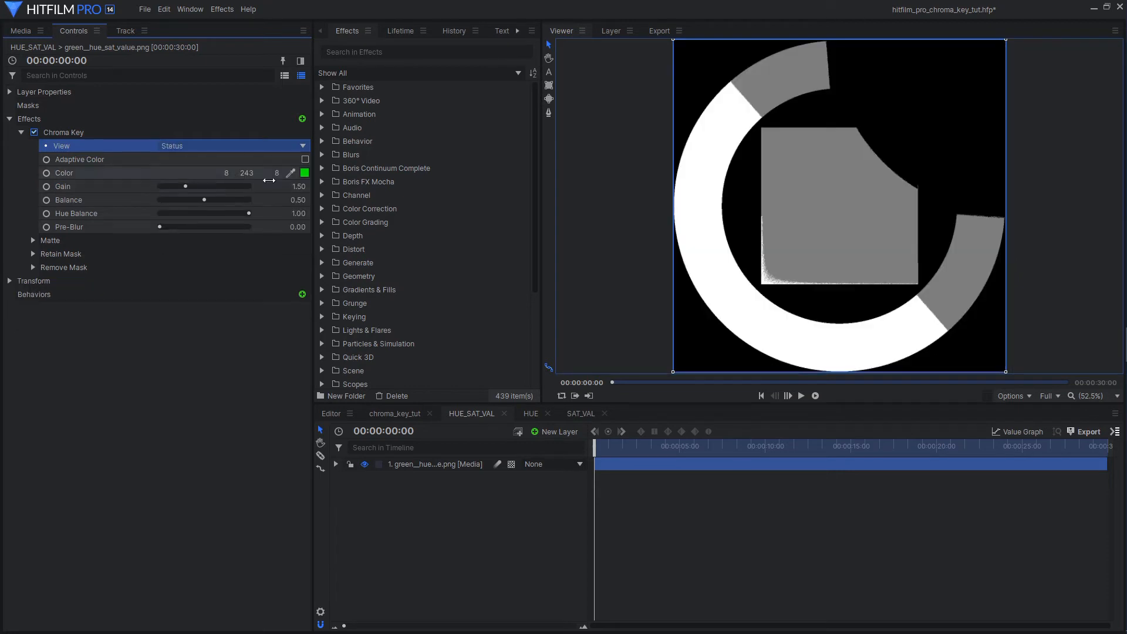
# Reset the gain to 1.00, try higher and lower values in the Status view, and finish at 5.00.
pyautogui.click(298, 186)
pyautogui.write('1')
pyautogui.press('Return')
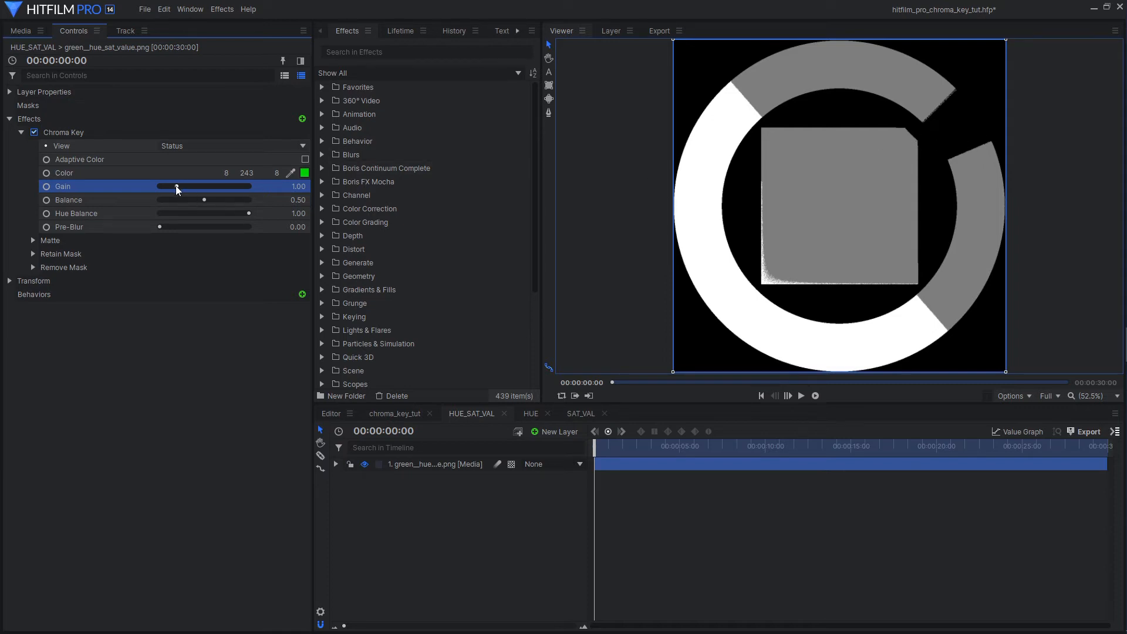
pyautogui.moveTo(175, 186); pyautogui.dragTo(207, 186)
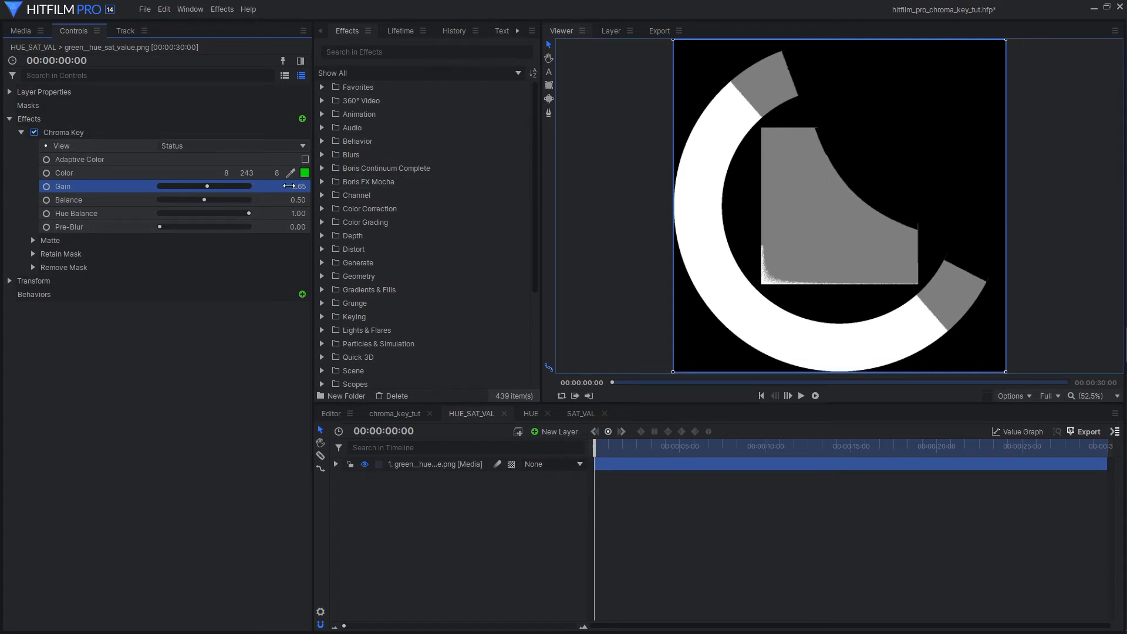
pyautogui.moveTo(196, 184); pyautogui.dragTo(177, 184)
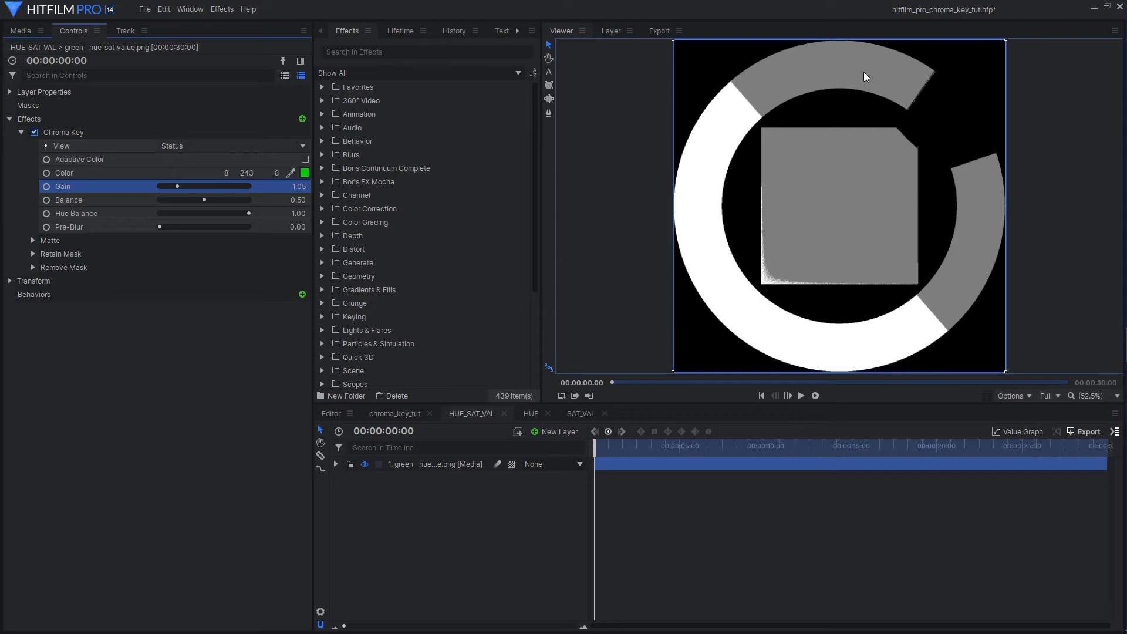
pyautogui.moveTo(180, 187); pyautogui.dragTo(290, 186)
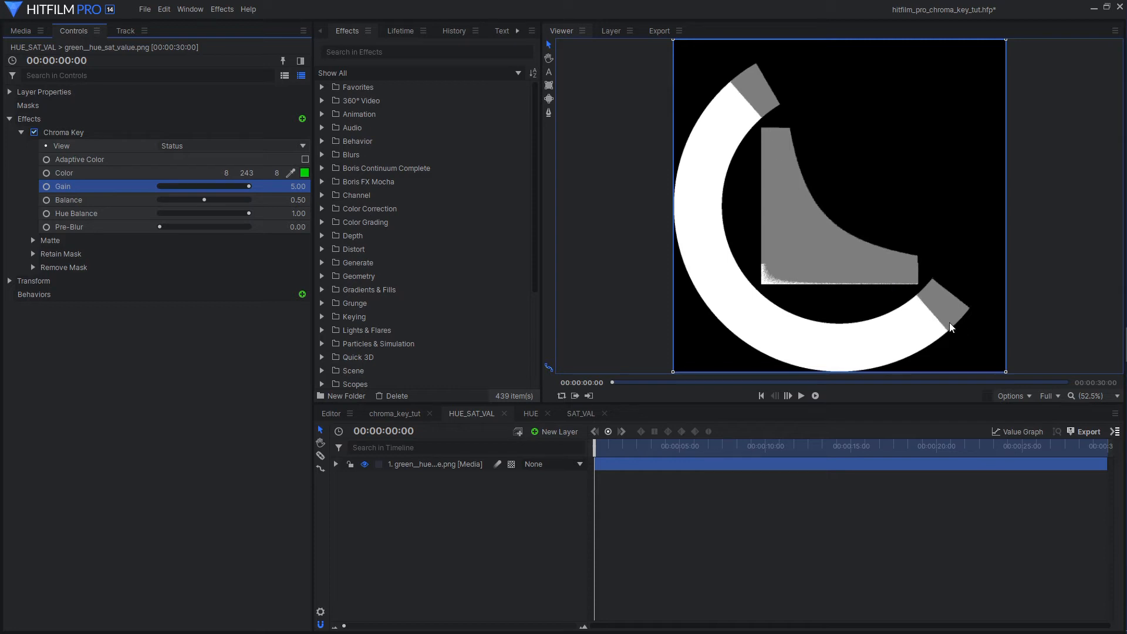
# Return the Chroma Key view to Result and lower Balance to 0.08.
pyautogui.click(255, 145)
pyautogui.click(235, 236)
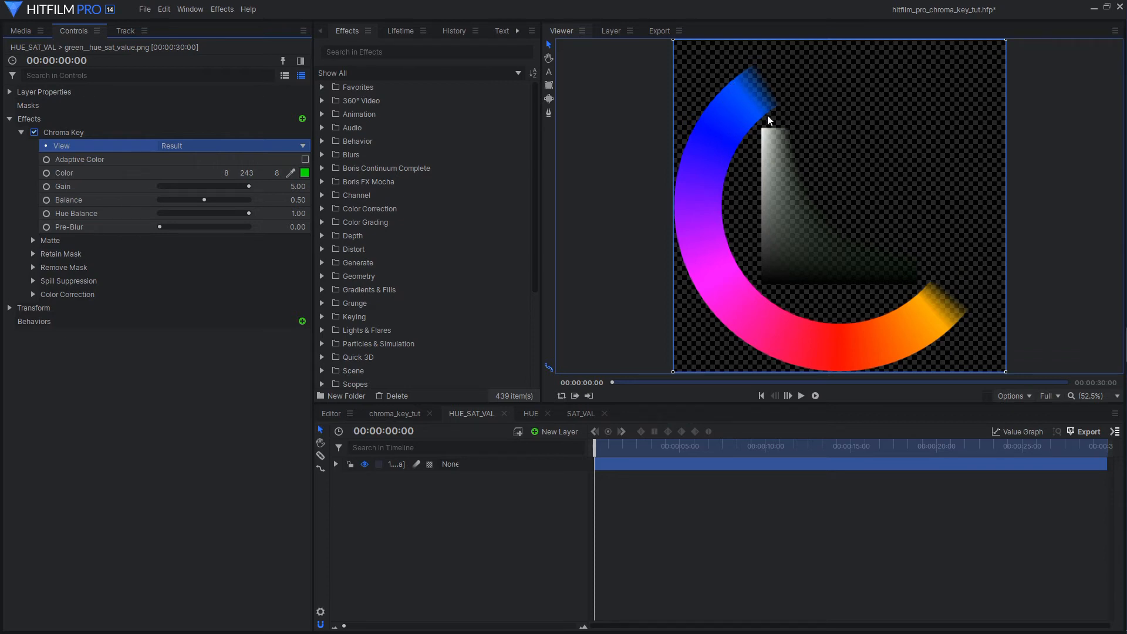
pyautogui.click(105, 203)
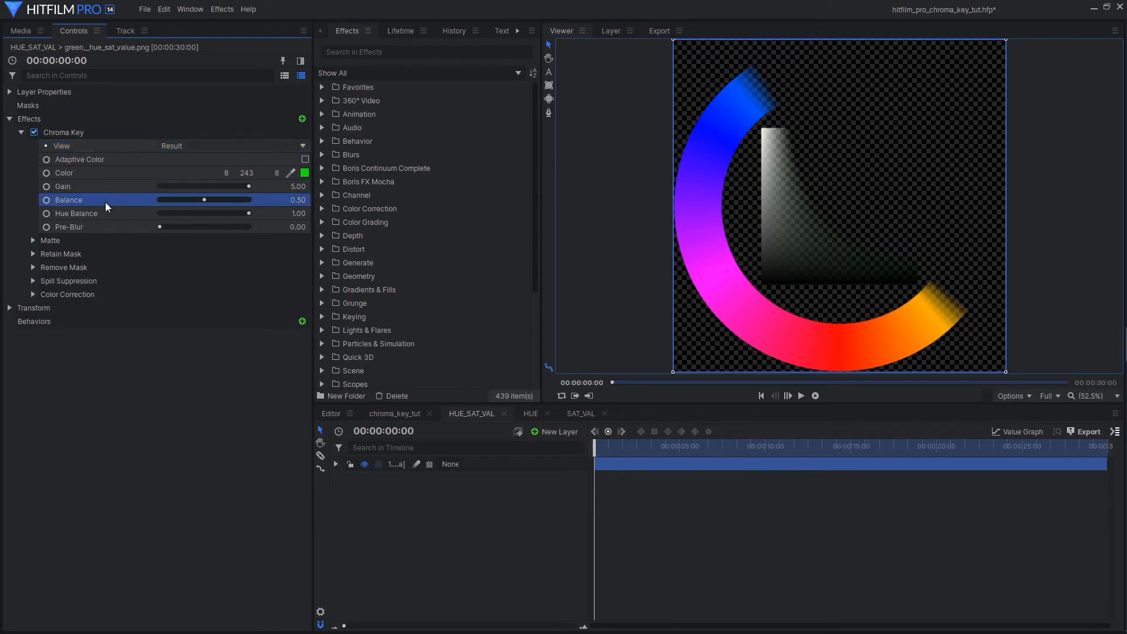
pyautogui.click(106, 213)
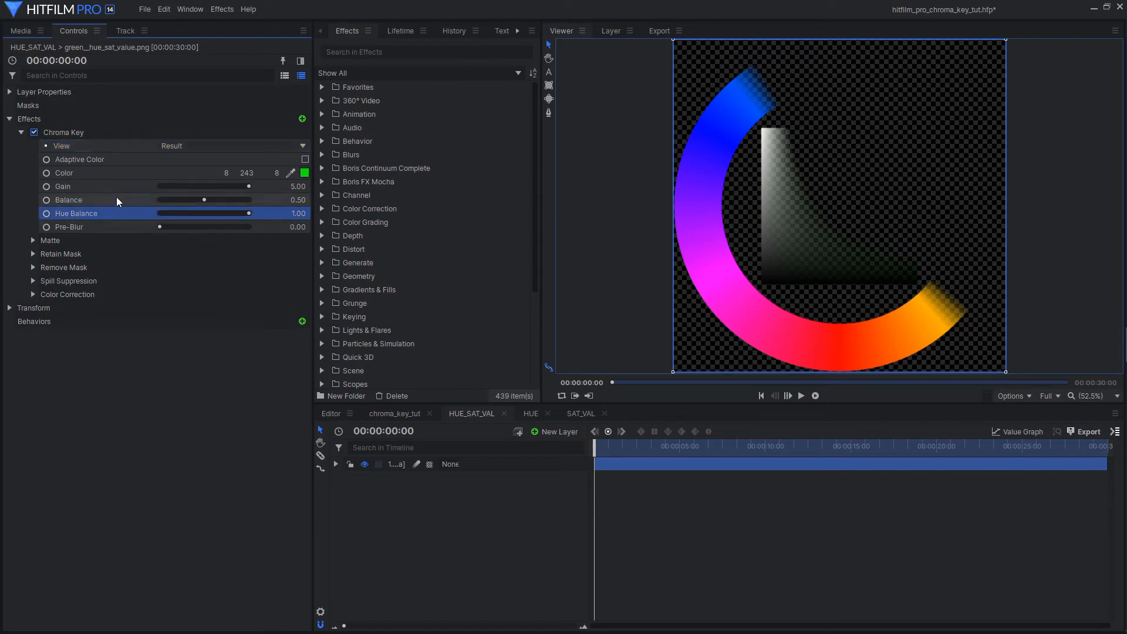
pyautogui.moveTo(203, 200); pyautogui.dragTo(166, 218)
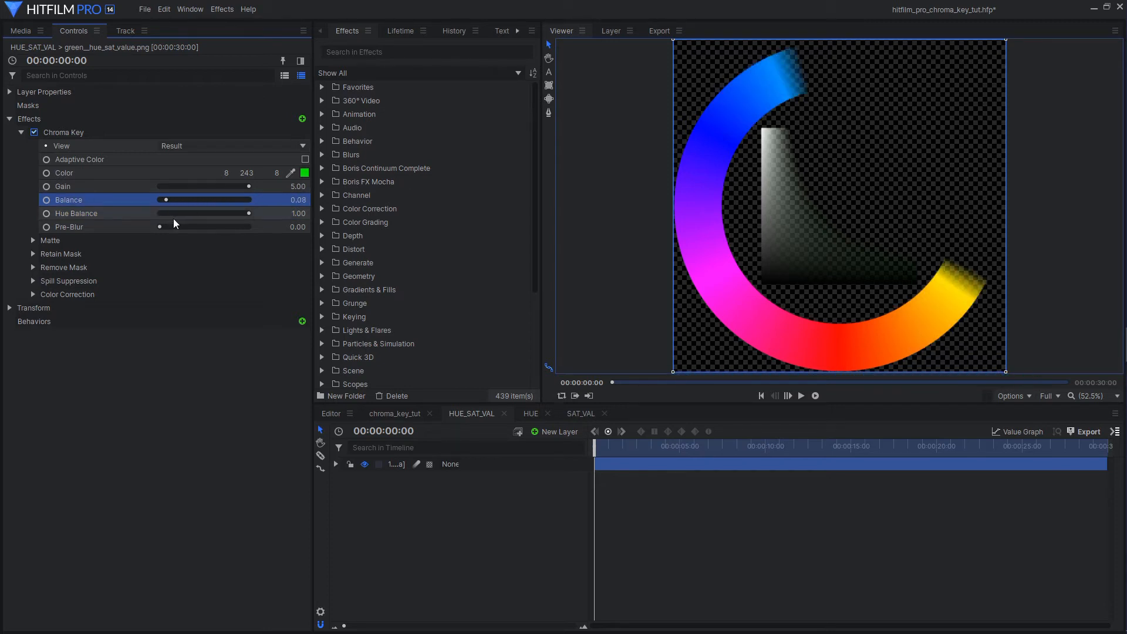
# In the HUE composite, sample the green area of hue_circle.png as its Chroma Key color.
pyautogui.click(532, 411)
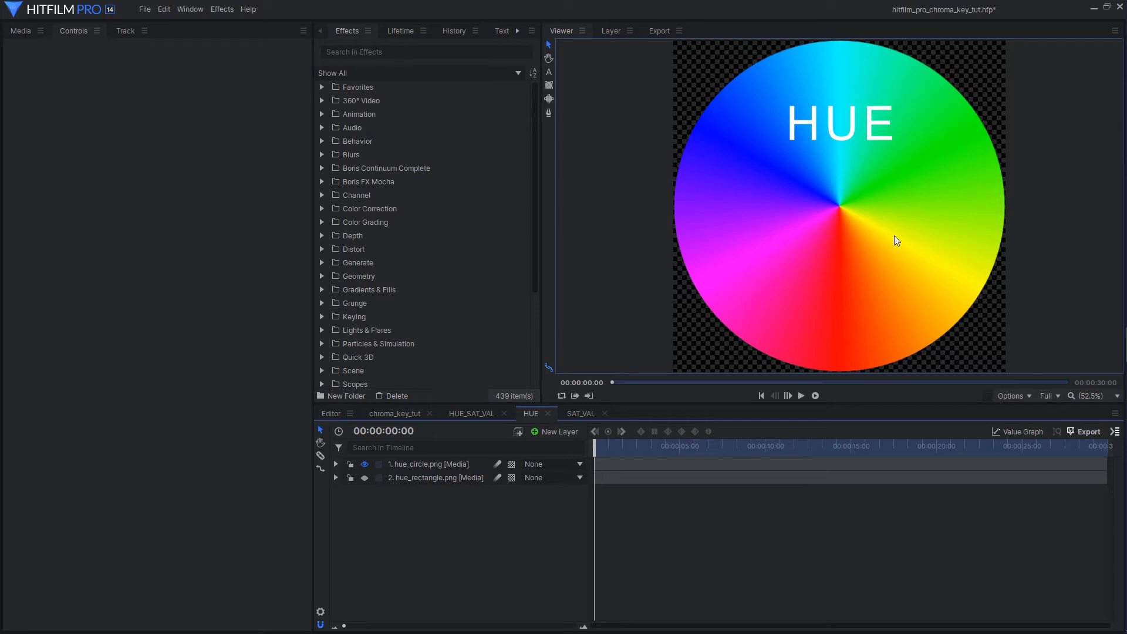
pyautogui.click(427, 463)
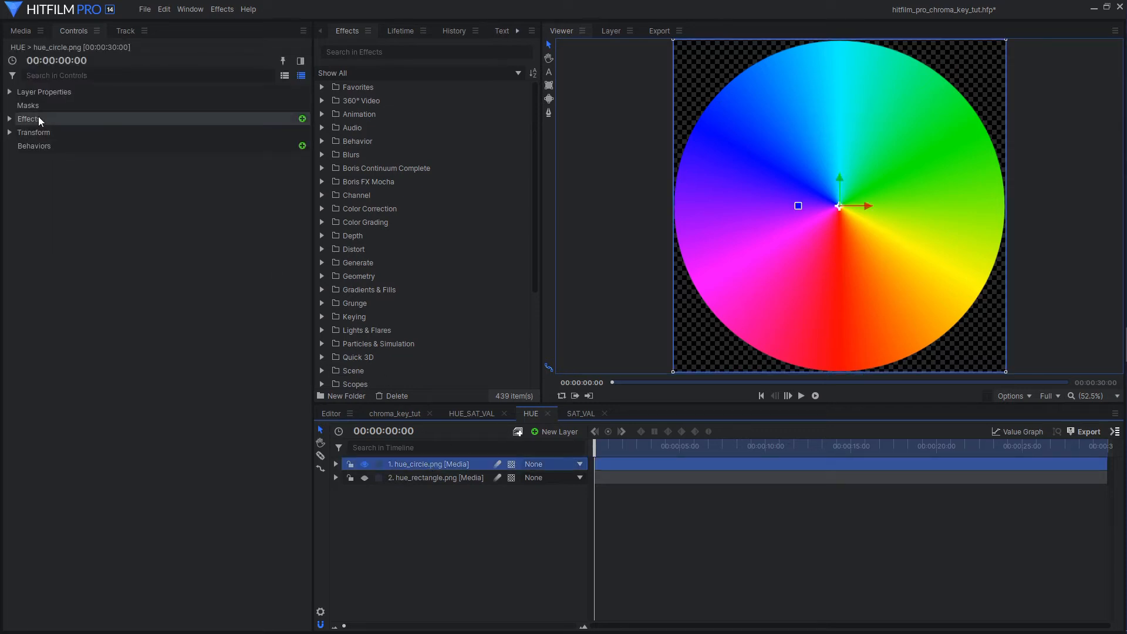
pyautogui.click(11, 119)
pyautogui.click(22, 132)
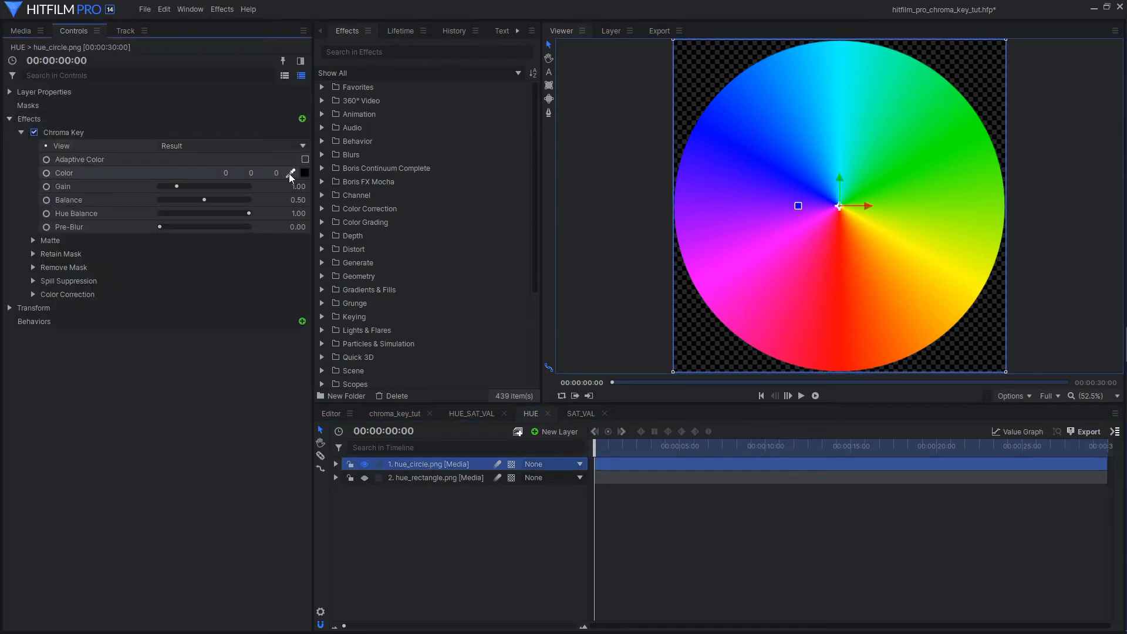
pyautogui.click(289, 174)
pyautogui.click(940, 175)
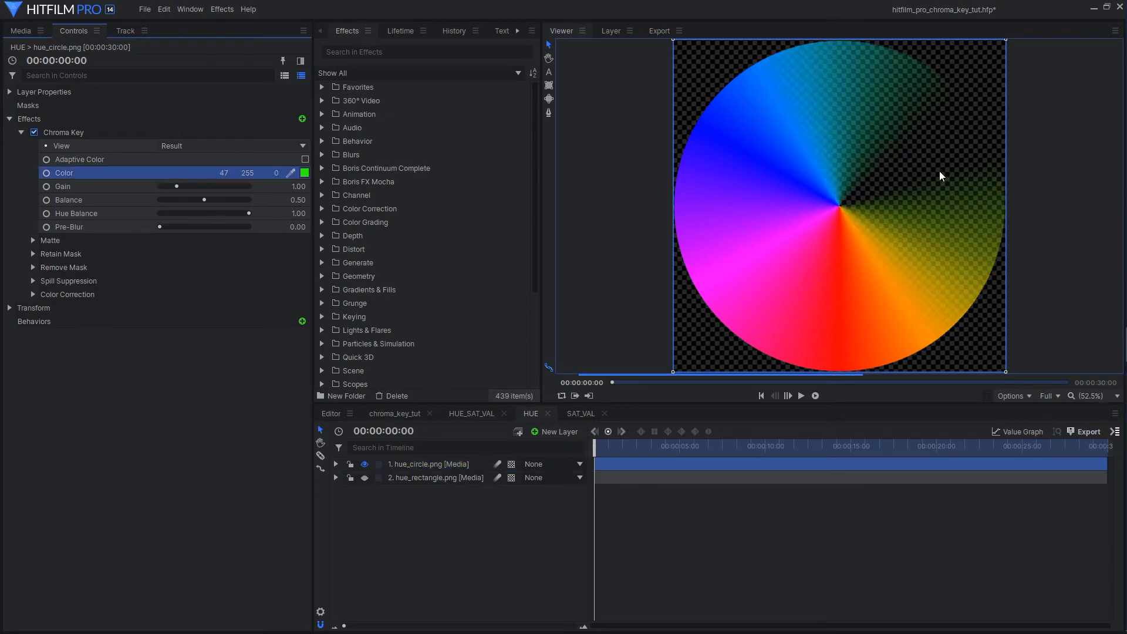
# Set hue_circle.png's key gain to 5.00 and sweep Balance between 0.00 and 1.00, ending at 0.00.
pyautogui.moveTo(176, 186); pyautogui.dragTo(286, 185)
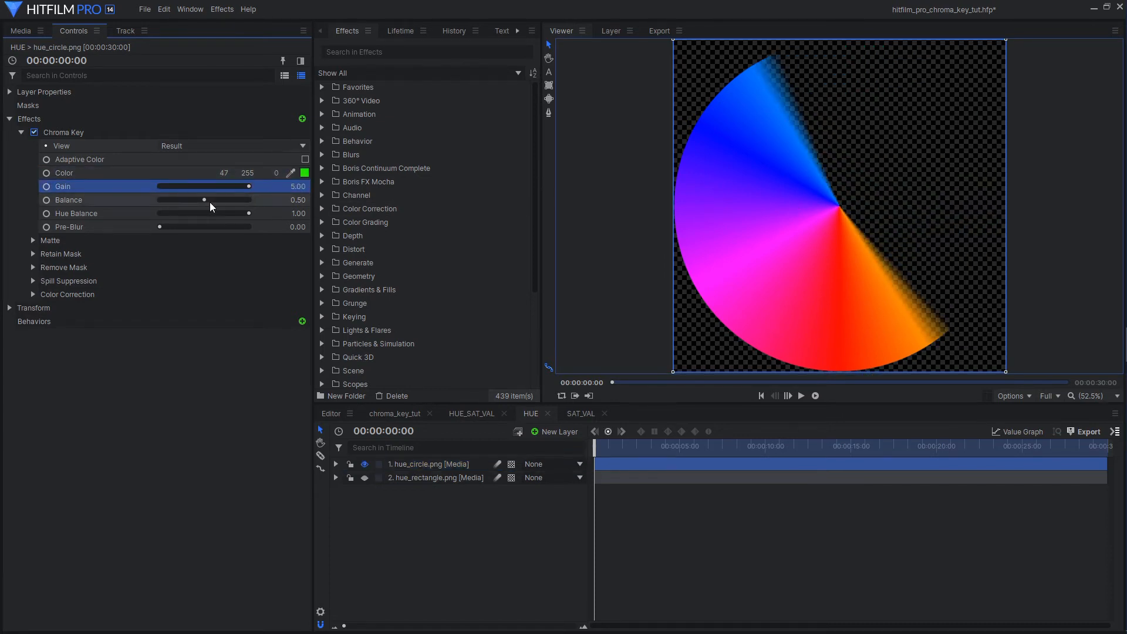
pyautogui.moveTo(206, 198); pyautogui.dragTo(152, 200)
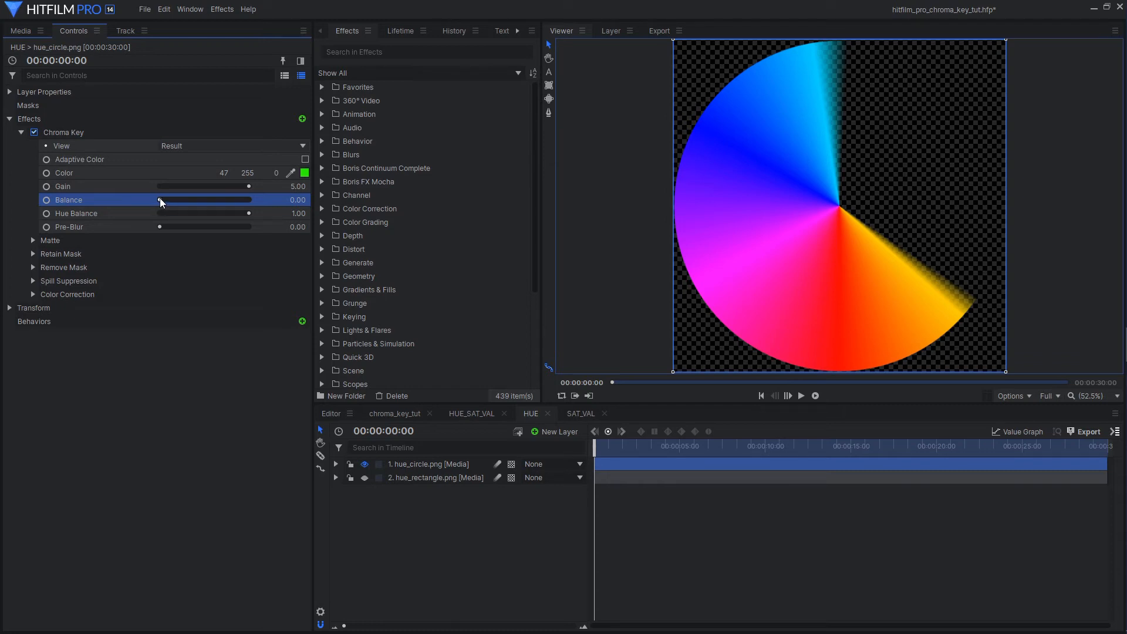
pyautogui.moveTo(160, 199); pyautogui.dragTo(8, 199)
pyautogui.moveTo(160, 199); pyautogui.dragTo(298, 201)
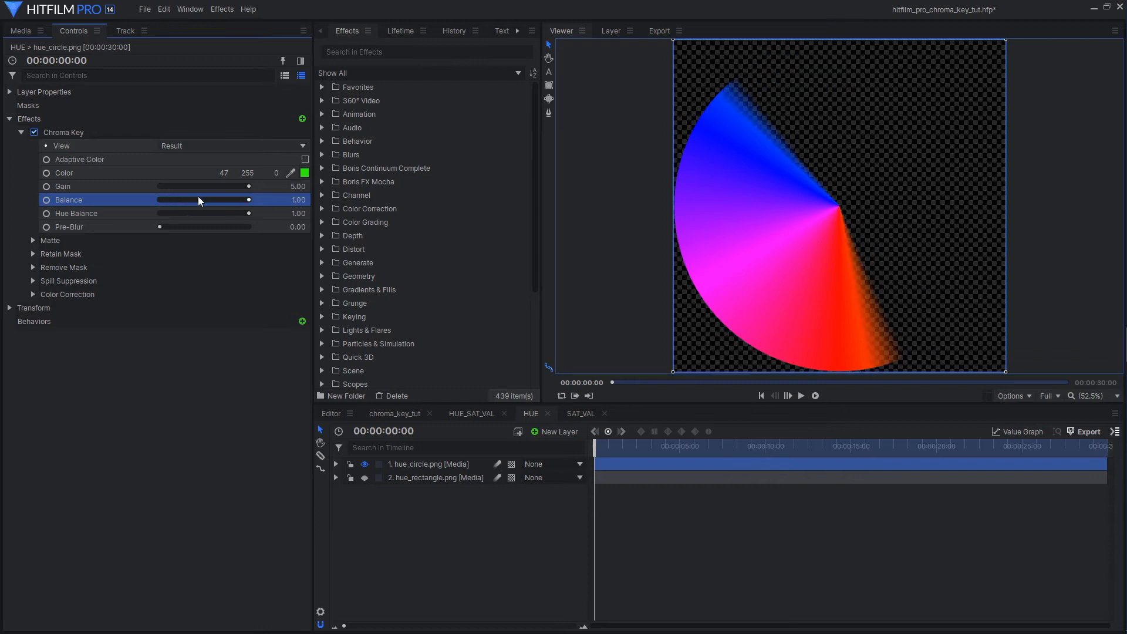
pyautogui.moveTo(199, 200); pyautogui.dragTo(70, 203)
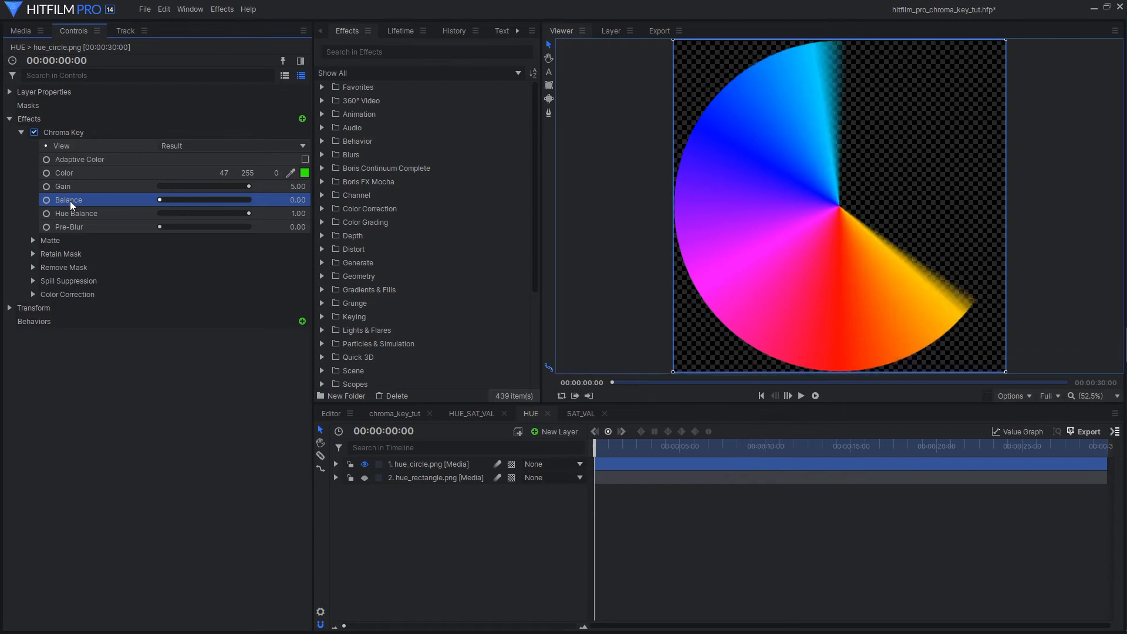
# Try Hue Balance at 0.01, return it to 1.00, and set Balance to 0.67 on hue_circle.png.
pyautogui.click(105, 213)
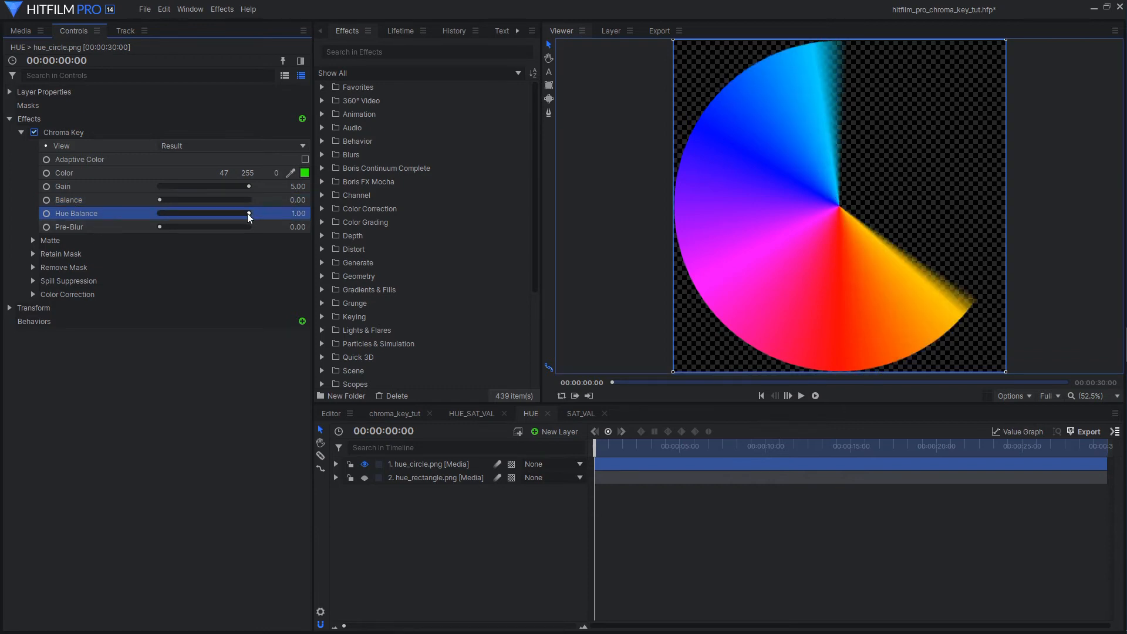
pyautogui.moveTo(248, 213); pyautogui.dragTo(142, 222)
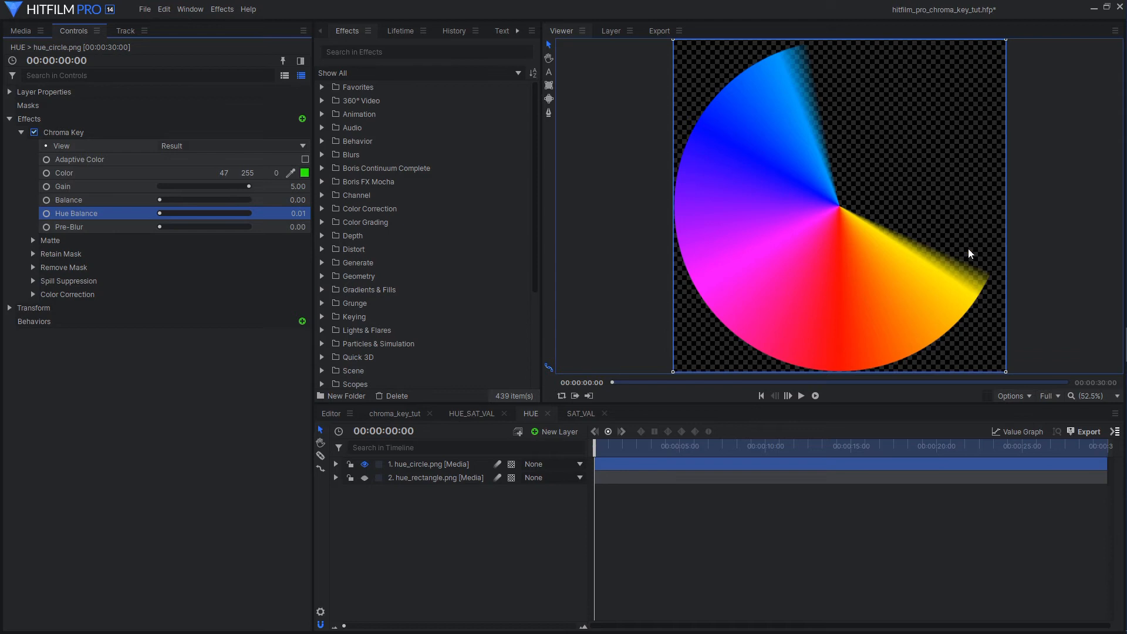
pyautogui.moveTo(170, 213); pyautogui.dragTo(277, 223)
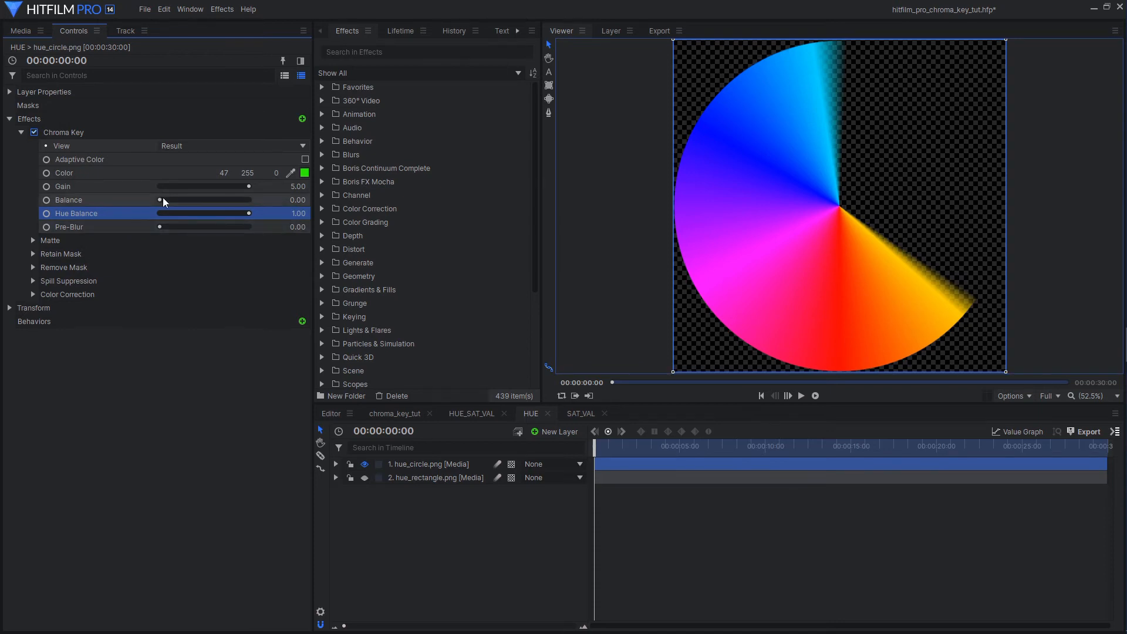
pyautogui.moveTo(160, 200); pyautogui.dragTo(219, 204)
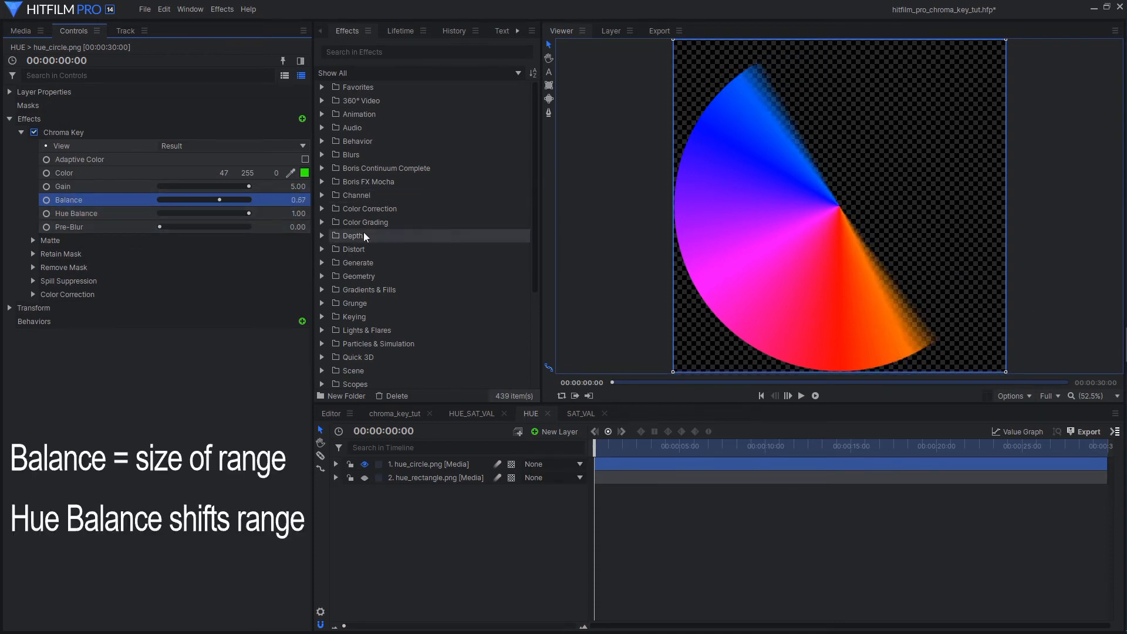
pyautogui.moveTo(249, 213); pyautogui.dragTo(287, 216)
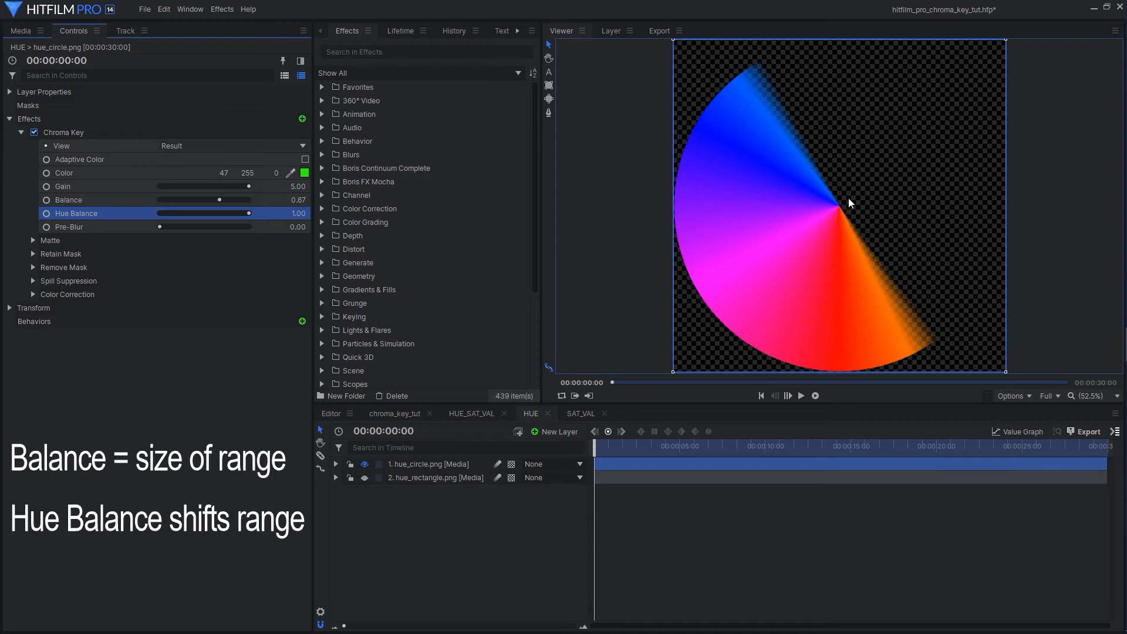
# Hide hue_circle.png, show hue_rectangle.png, and sample its green band as that layer's Chroma Key color.
pyautogui.click(363, 464)
pyautogui.click(364, 476)
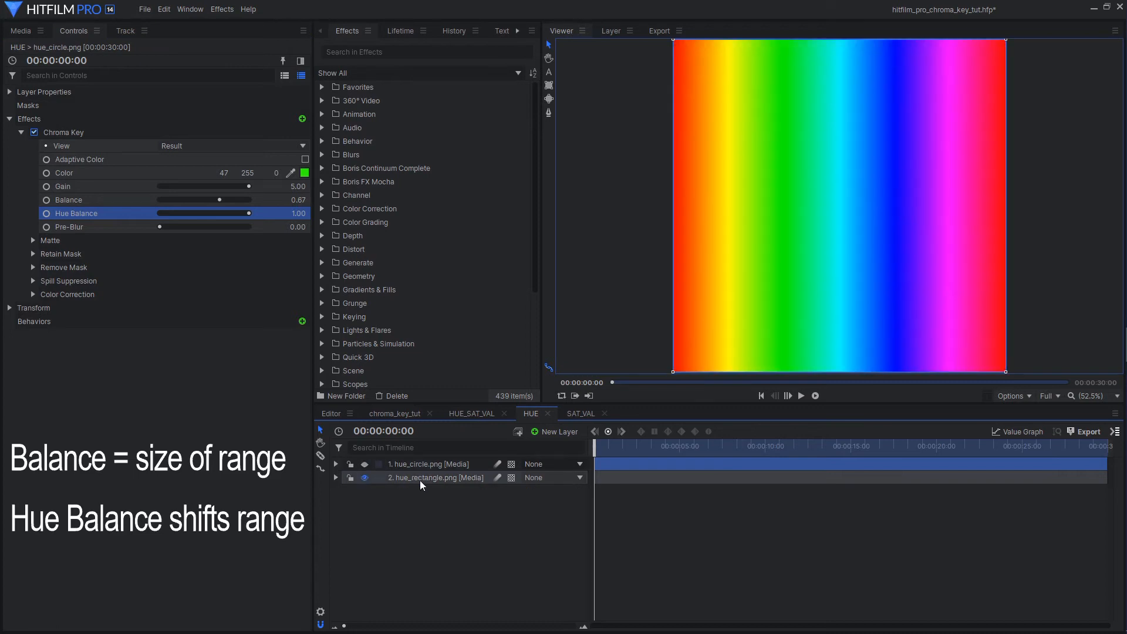
pyautogui.click(437, 477)
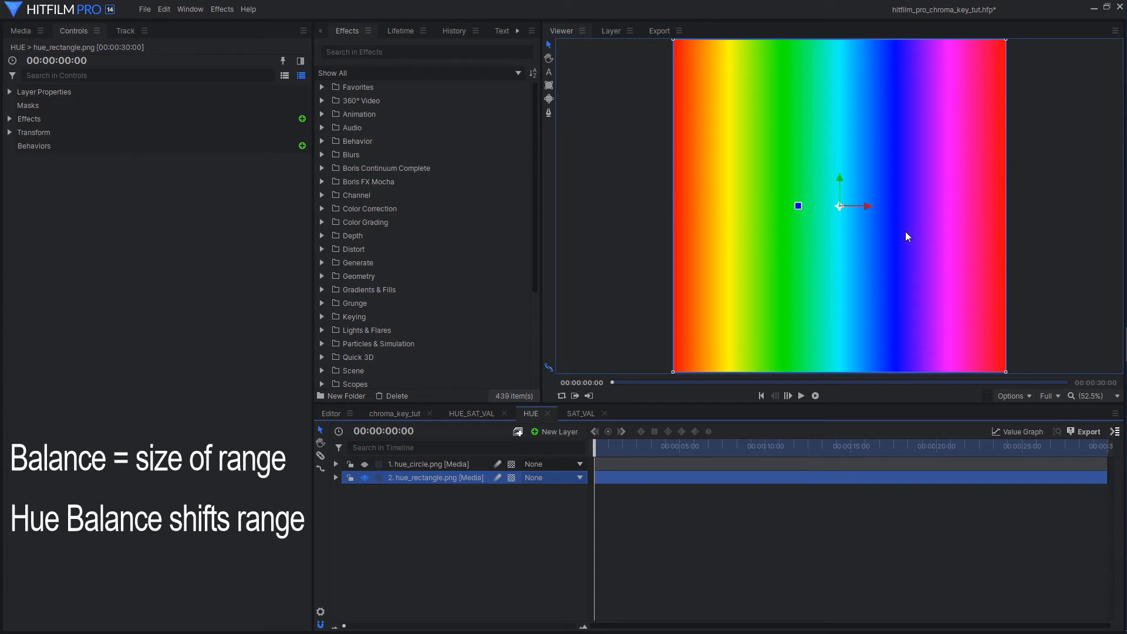
pyautogui.click(9, 119)
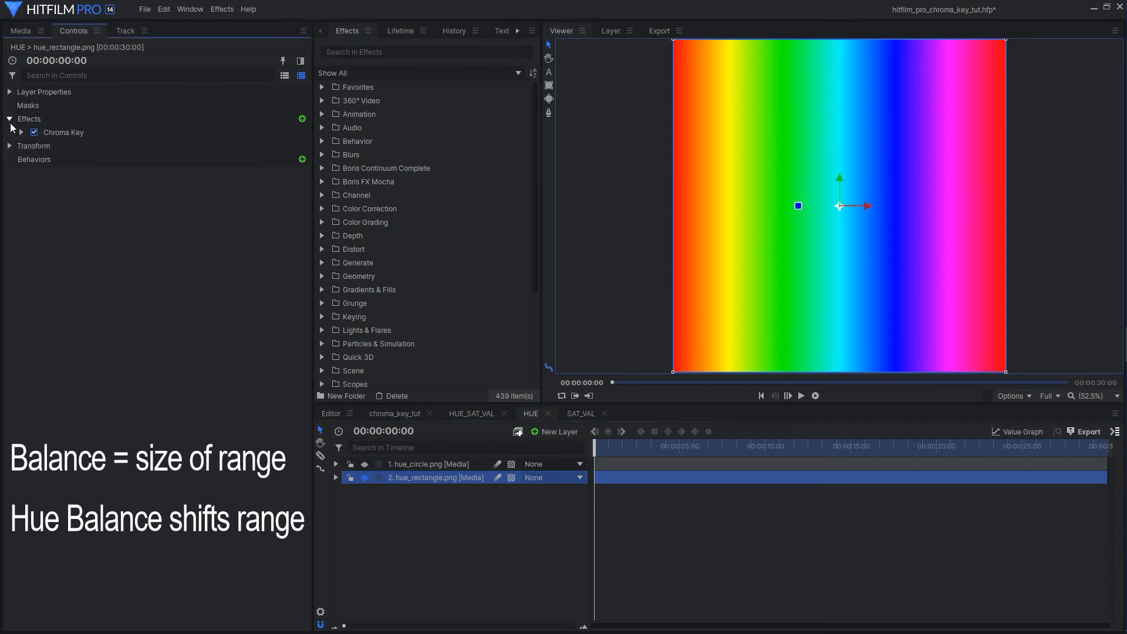
pyautogui.click(21, 132)
pyautogui.moveTo(290, 172); pyautogui.dragTo(772, 173)
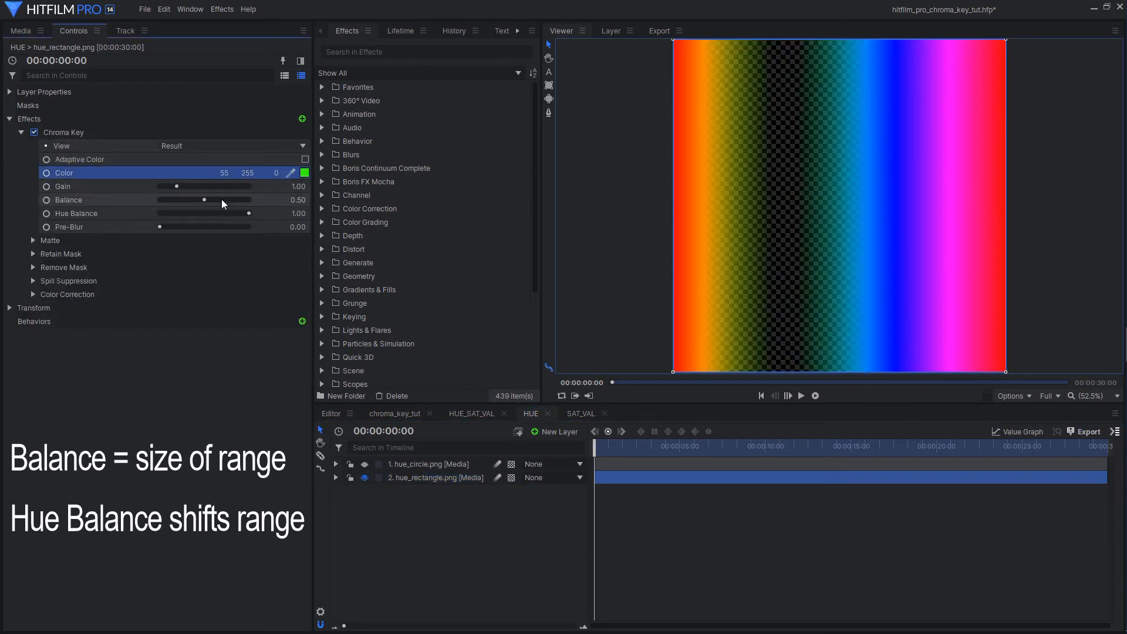
# Raise hue_rectangle.png's key Gain to 5.00, try Balance at 1.00, and settle Balance at 0.22.
pyautogui.moveTo(176, 186); pyautogui.dragTo(310, 185)
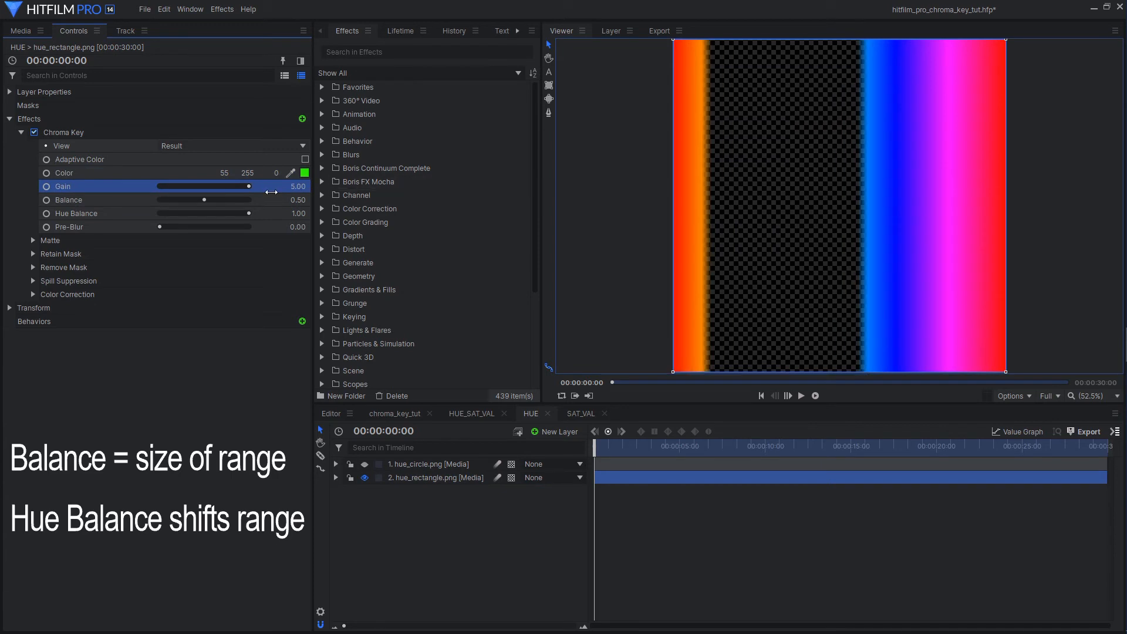
pyautogui.moveTo(203, 198); pyautogui.dragTo(509, 178)
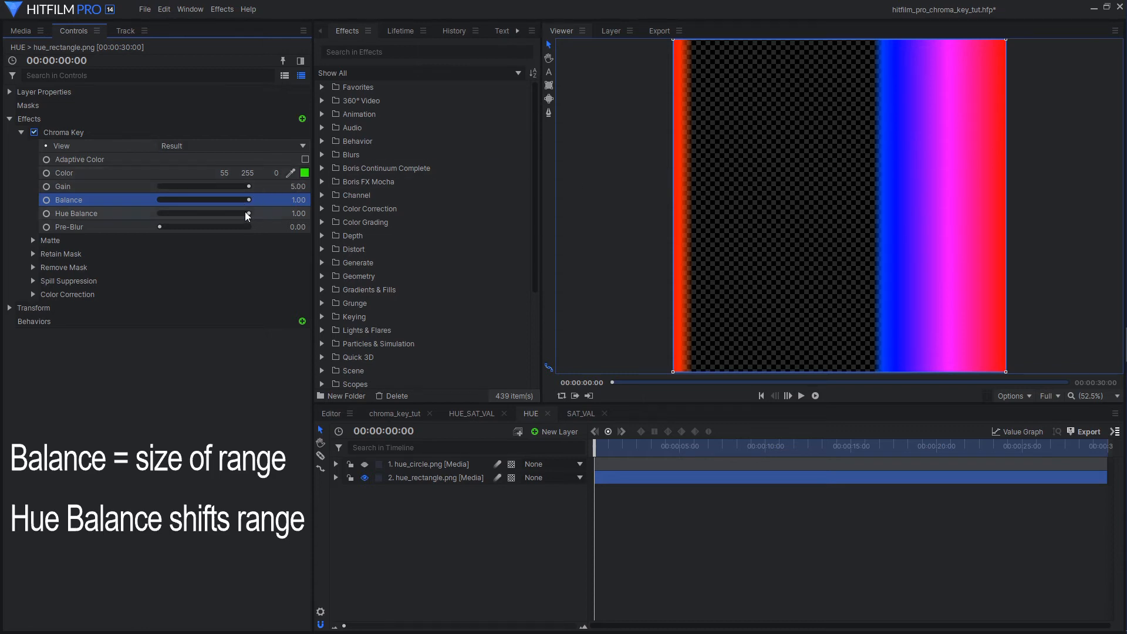
pyautogui.moveTo(249, 199); pyautogui.dragTo(178, 200)
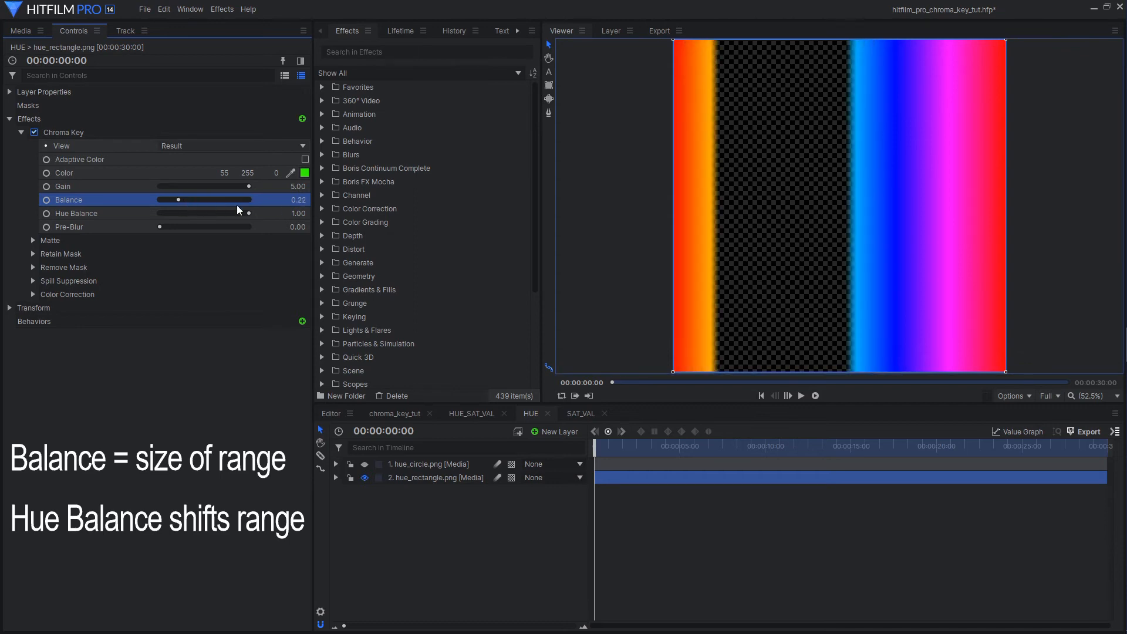
# Lower Hue Balance to 0.00 on hue_rectangle.png to shift the keyed hue range.
pyautogui.click(251, 213)
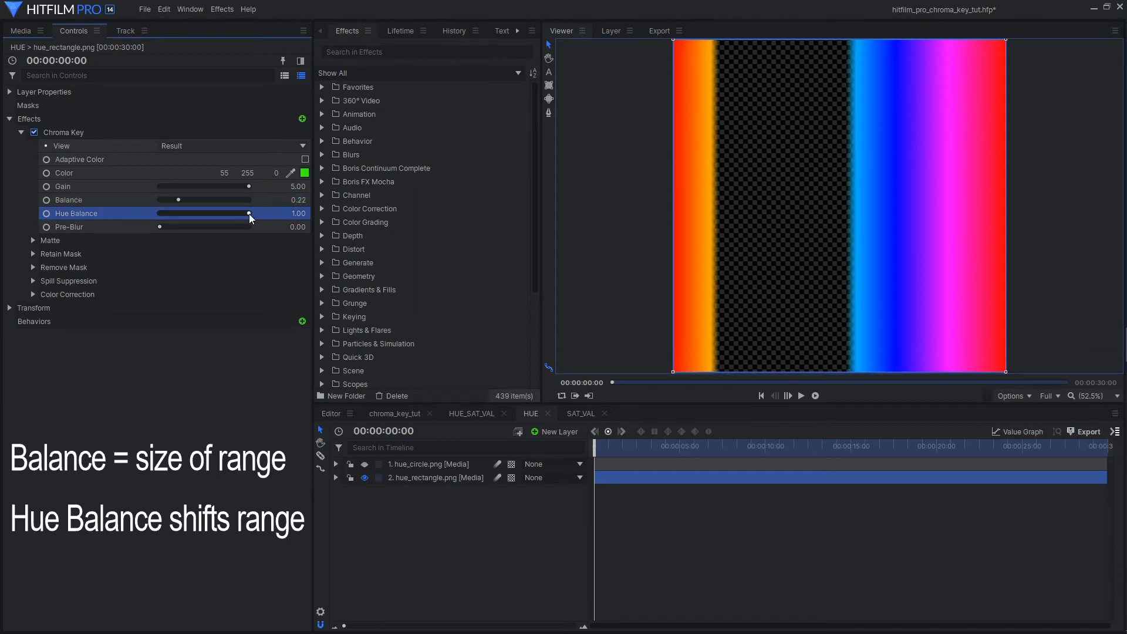
pyautogui.moveTo(249, 214); pyautogui.dragTo(142, 211)
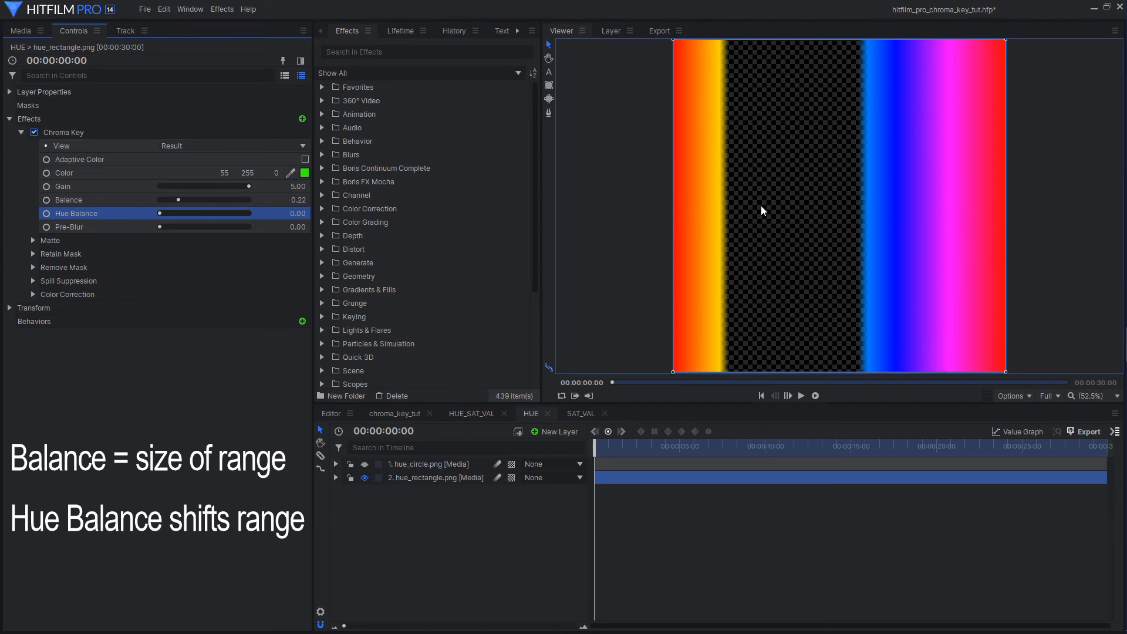
pyautogui.moveTo(164, 210); pyautogui.dragTo(104, 203)
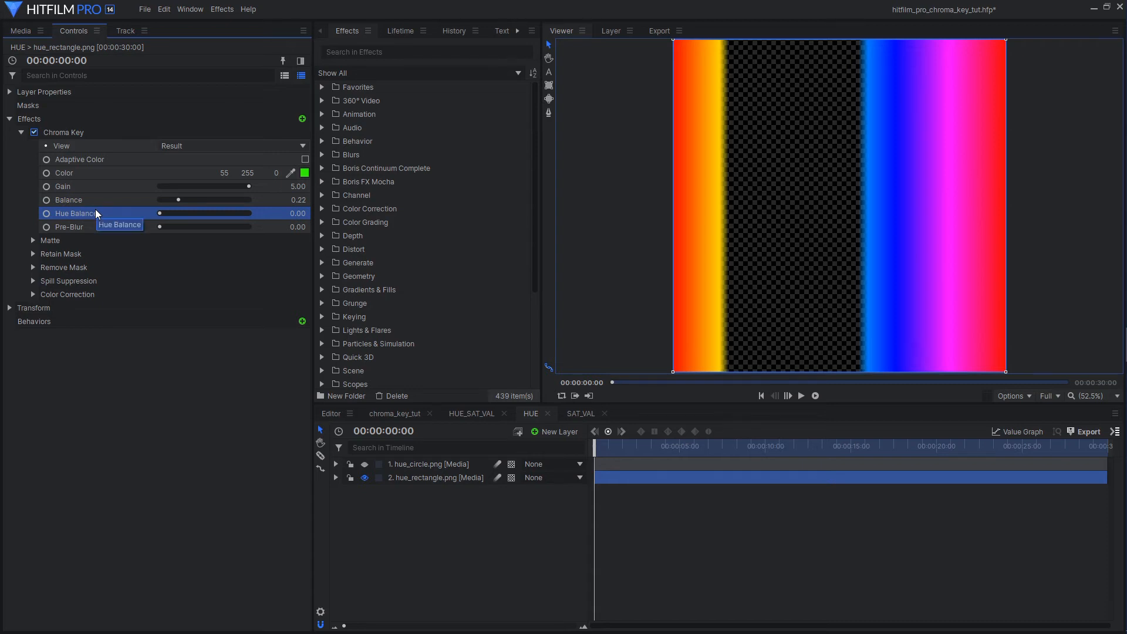
# In the SAT_VAL composite, sample the most saturated, brightest green of sat_val as its Chroma Key color.
pyautogui.click(576, 413)
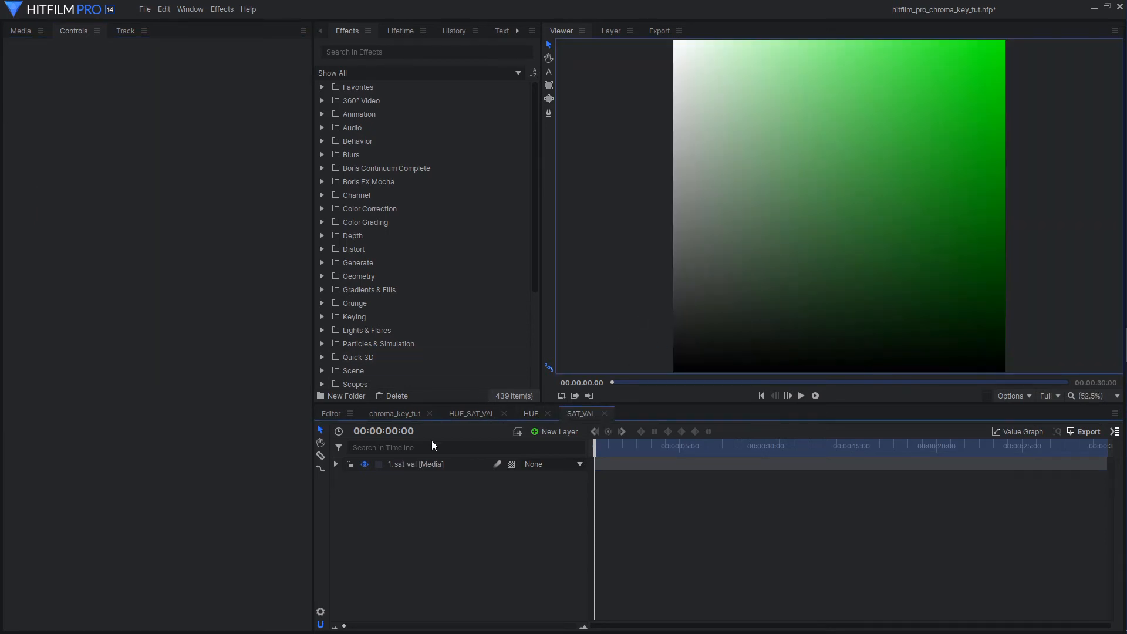
pyautogui.click(442, 467)
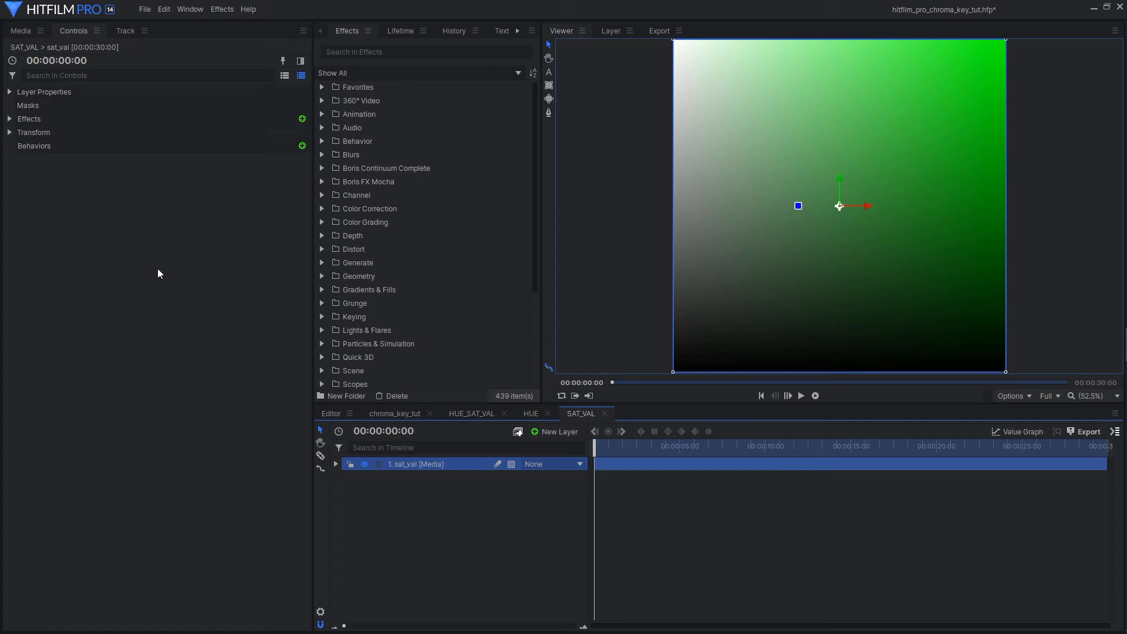
pyautogui.click(10, 119)
pyautogui.click(21, 132)
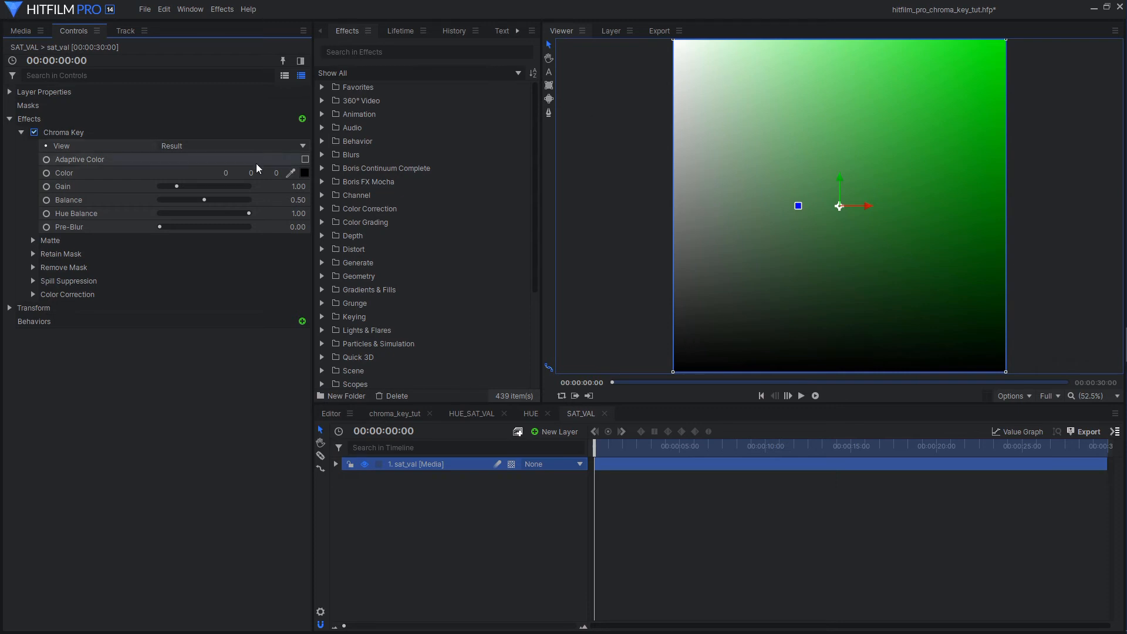
pyautogui.click(290, 173)
pyautogui.click(990, 50)
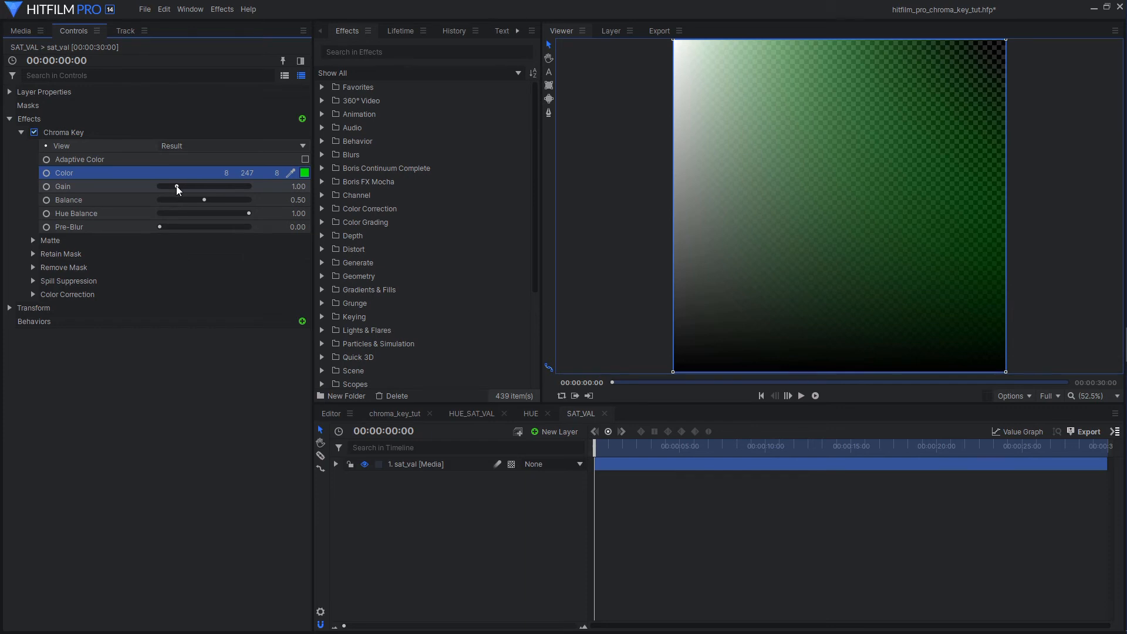
# Try sat_val's key Gain at 3.90, settle it at 2.25, and lower Balance and Hue Balance to 0.00.
pyautogui.moveTo(176, 185); pyautogui.dragTo(227, 186)
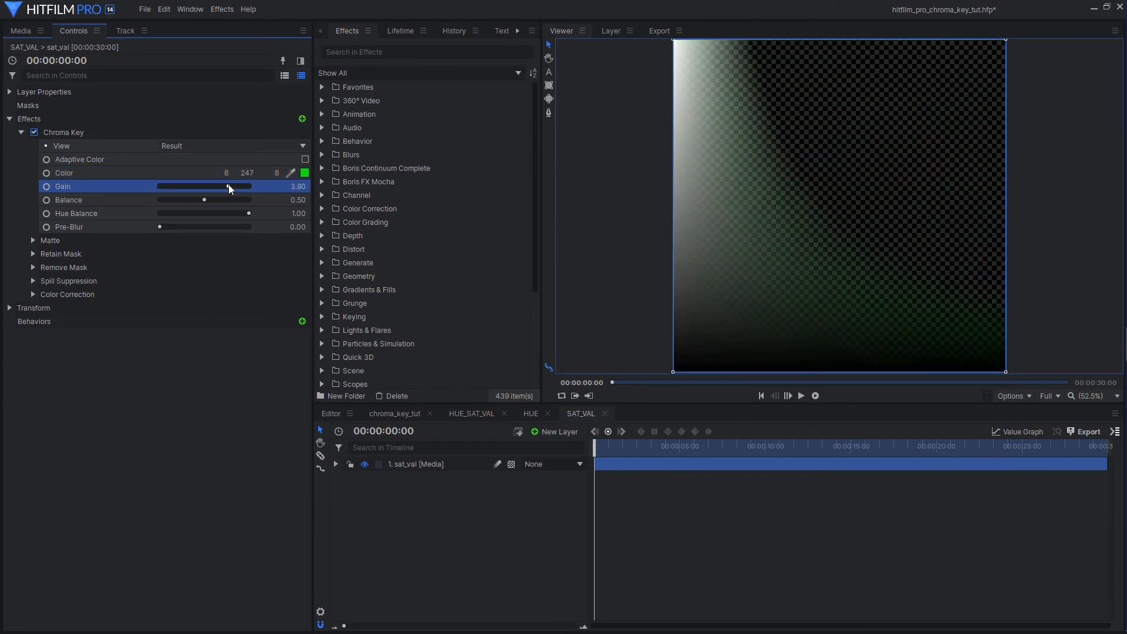
pyautogui.moveTo(228, 185); pyautogui.dragTo(114, 208)
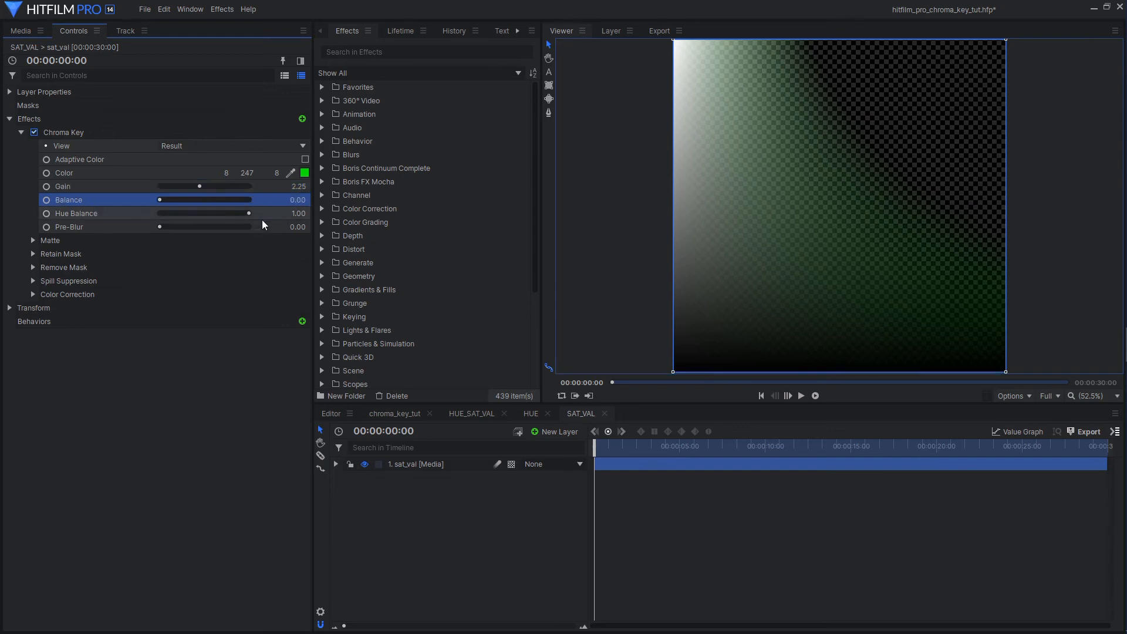
pyautogui.moveTo(247, 213); pyautogui.dragTo(168, 213)
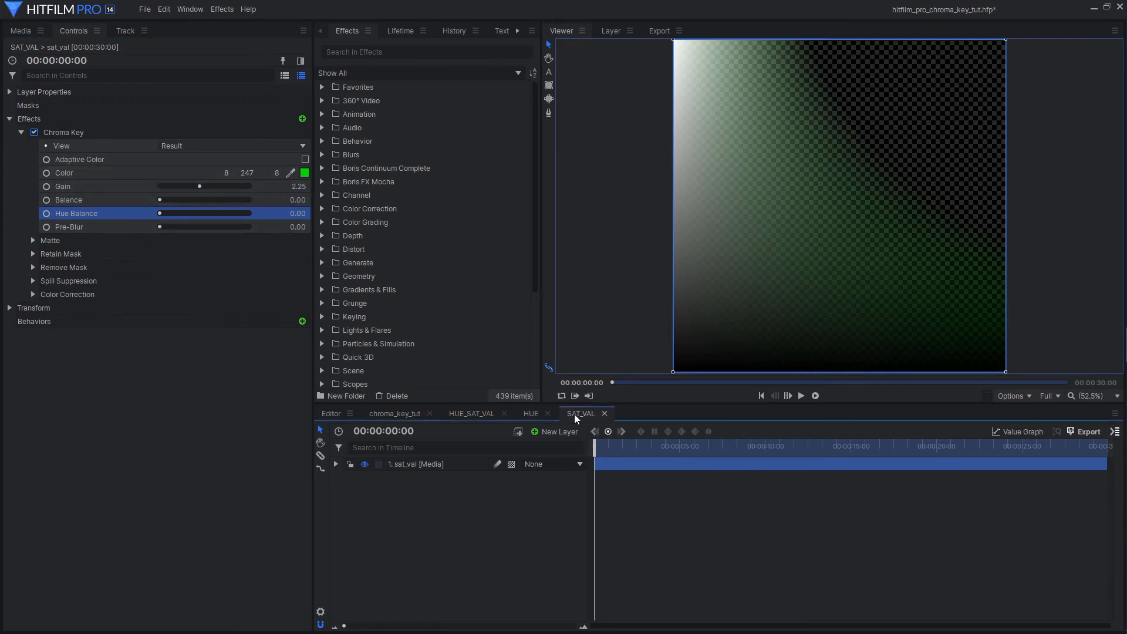
# Back in the HUE composite, adjust hue_rectangle.png's key to Gain 4.85 and Balance 0.48.
pyautogui.click(530, 412)
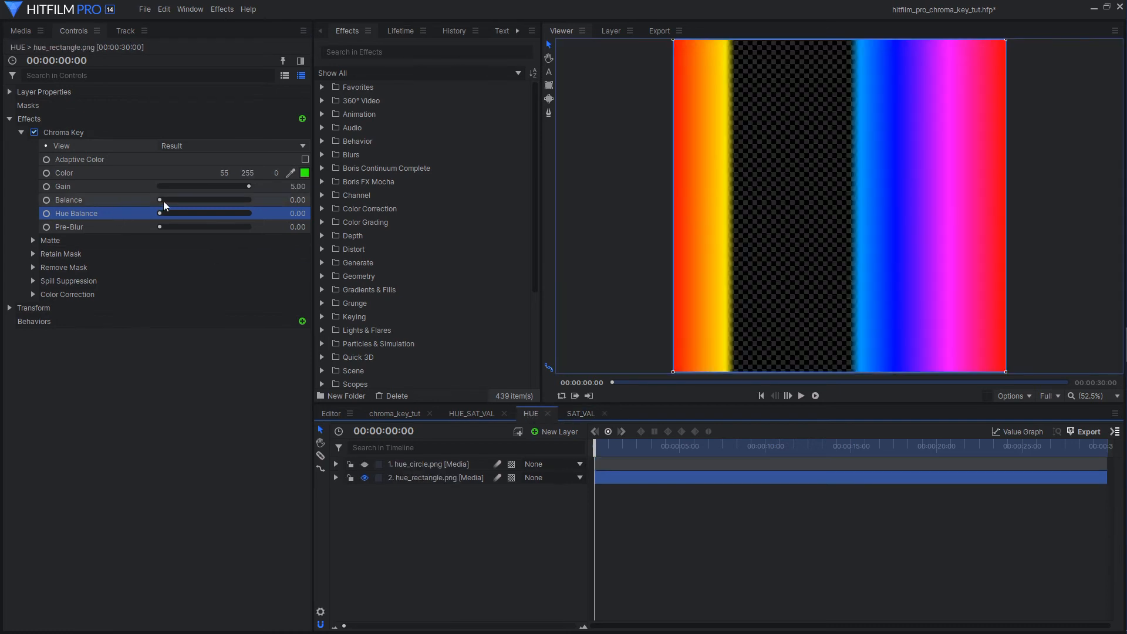
pyautogui.click(262, 199)
pyautogui.moveTo(262, 200); pyautogui.dragTo(133, 219)
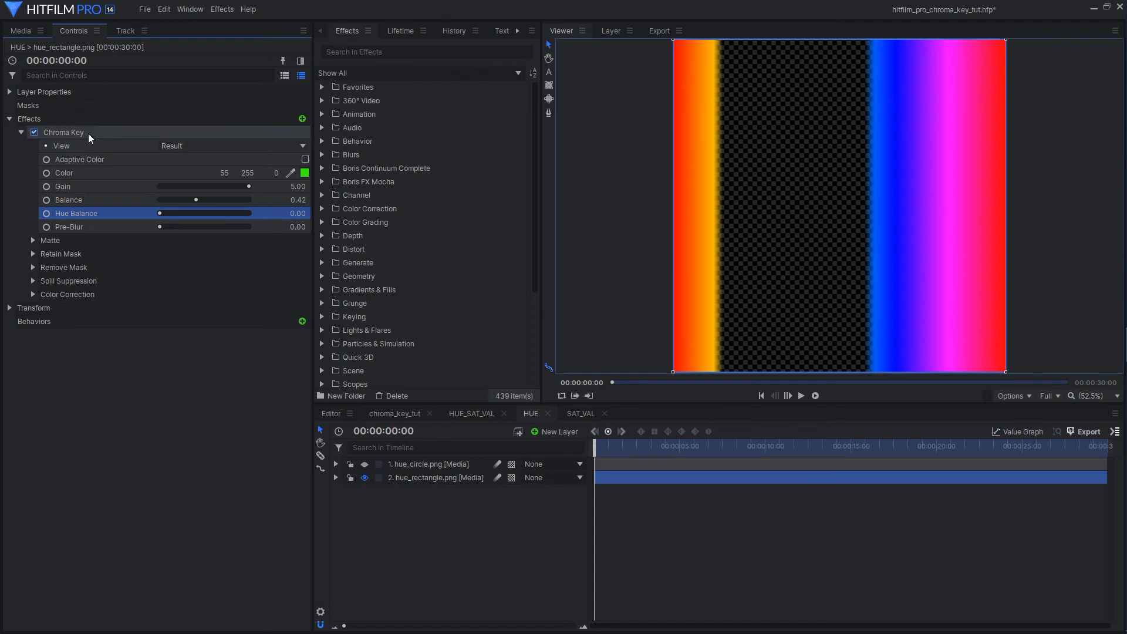
pyautogui.click(98, 184)
pyautogui.moveTo(247, 186)
pyautogui.mouseDown()
pyautogui.moveTo(164, 188)
pyautogui.moveTo(245, 188)
pyautogui.mouseUp()
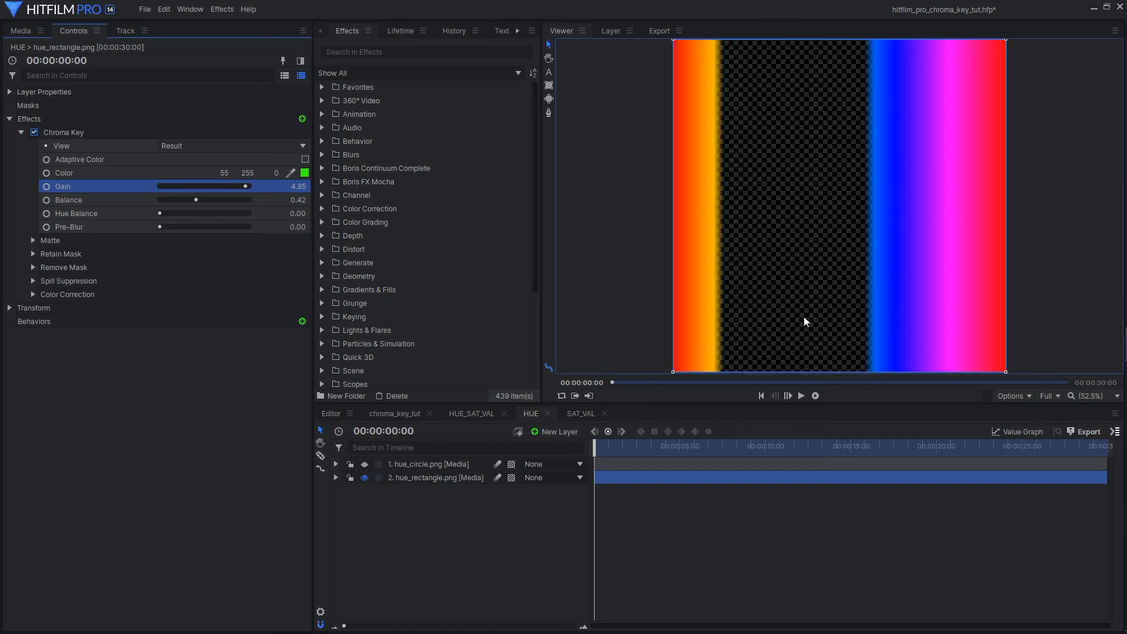
pyautogui.moveTo(195, 200); pyautogui.dragTo(231, 192)
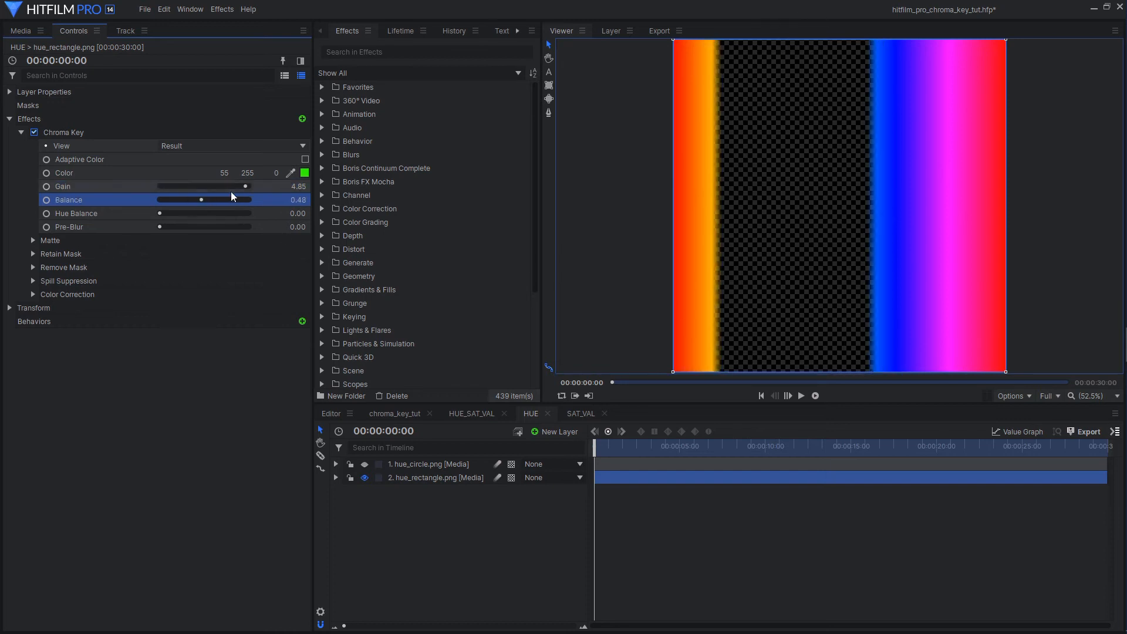
# Inspect the Hue value of hue_rectangle.png's key color in the color picker and close it without changes.
pyautogui.click(304, 173)
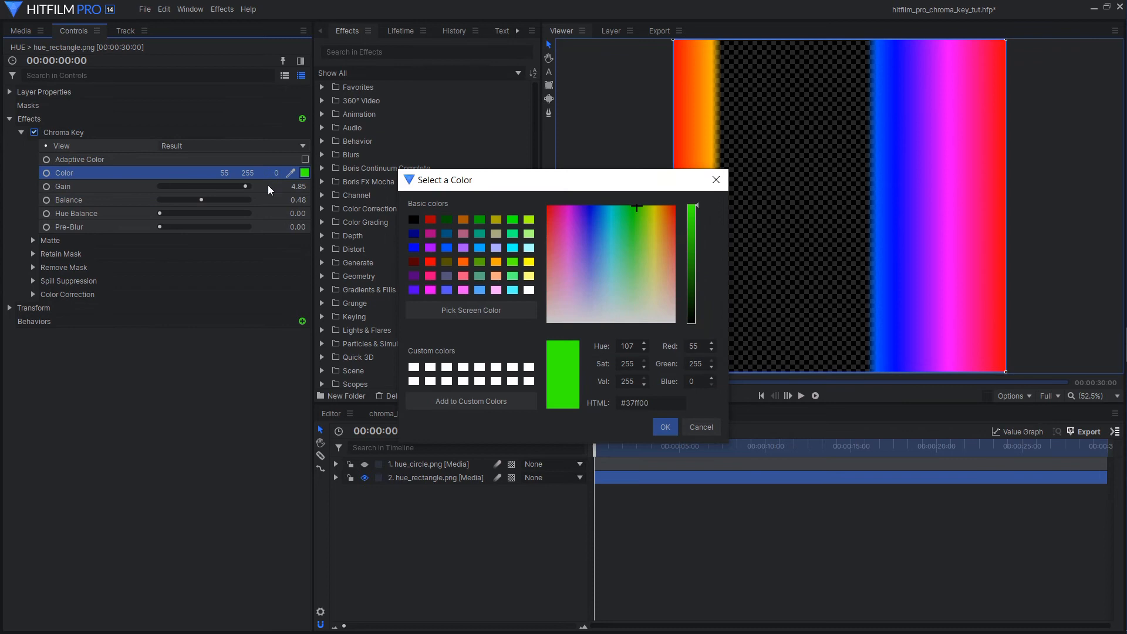
pyautogui.doubleClick(627, 346)
pyautogui.click(667, 427)
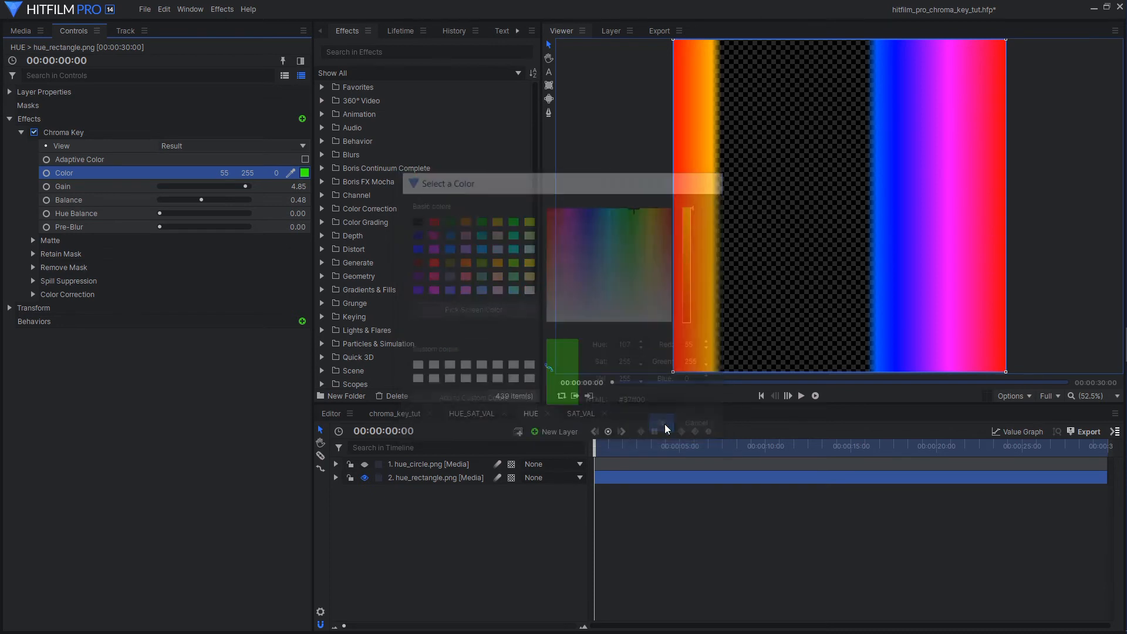
# In the HUE_SAT_VAL composite, set the Chroma Key Gain of green_hue_sat_value.png to 1.
pyautogui.click(467, 414)
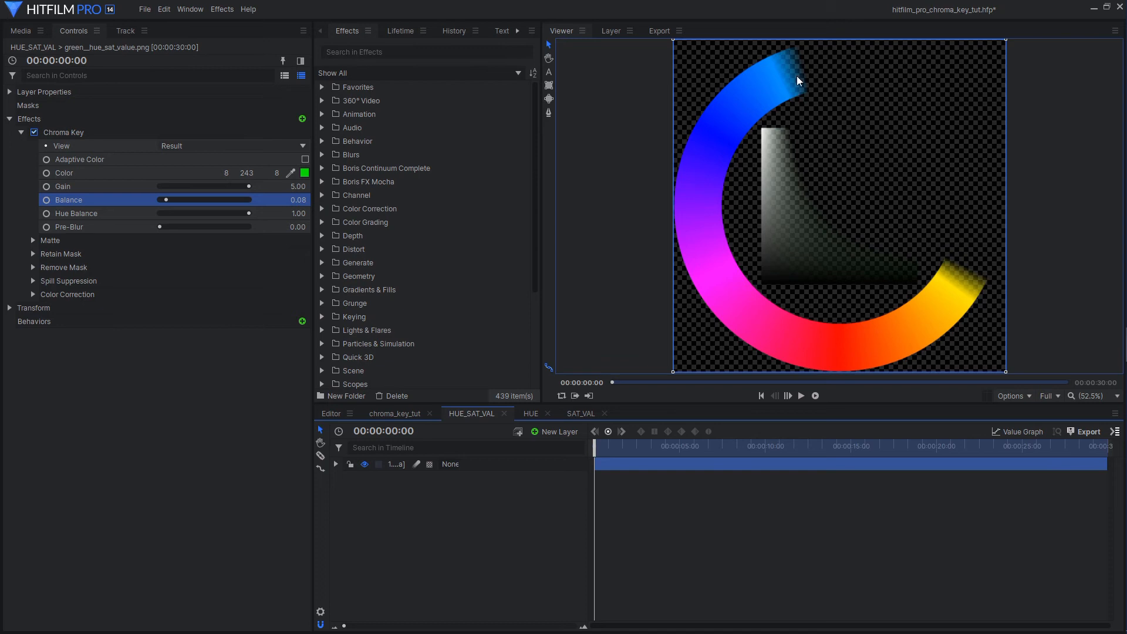
pyautogui.click(506, 464)
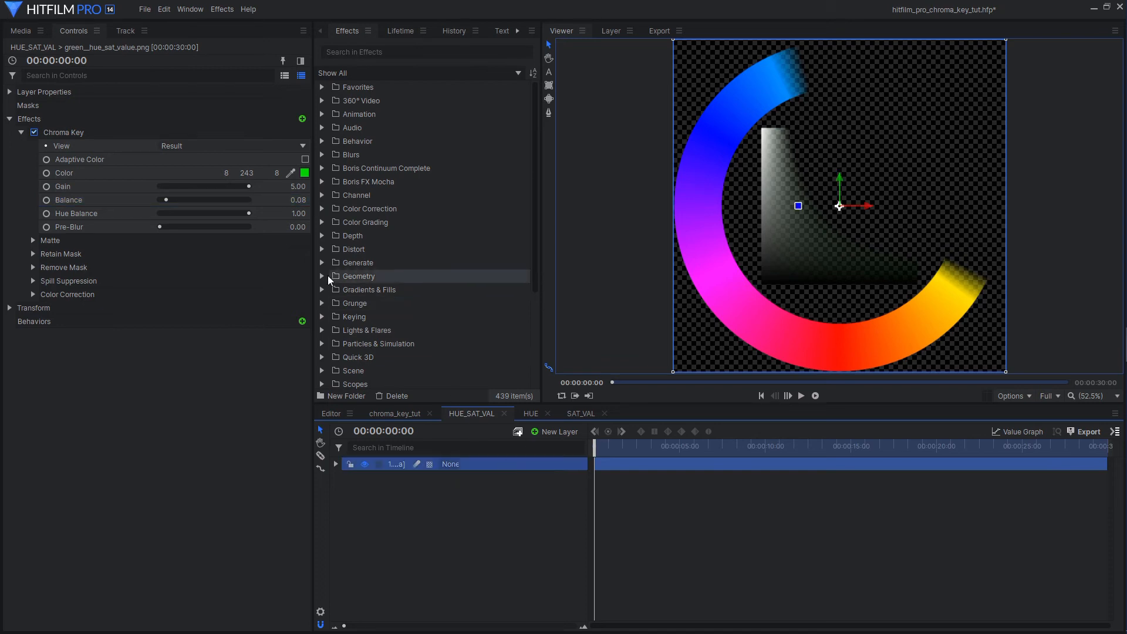
pyautogui.click(298, 188)
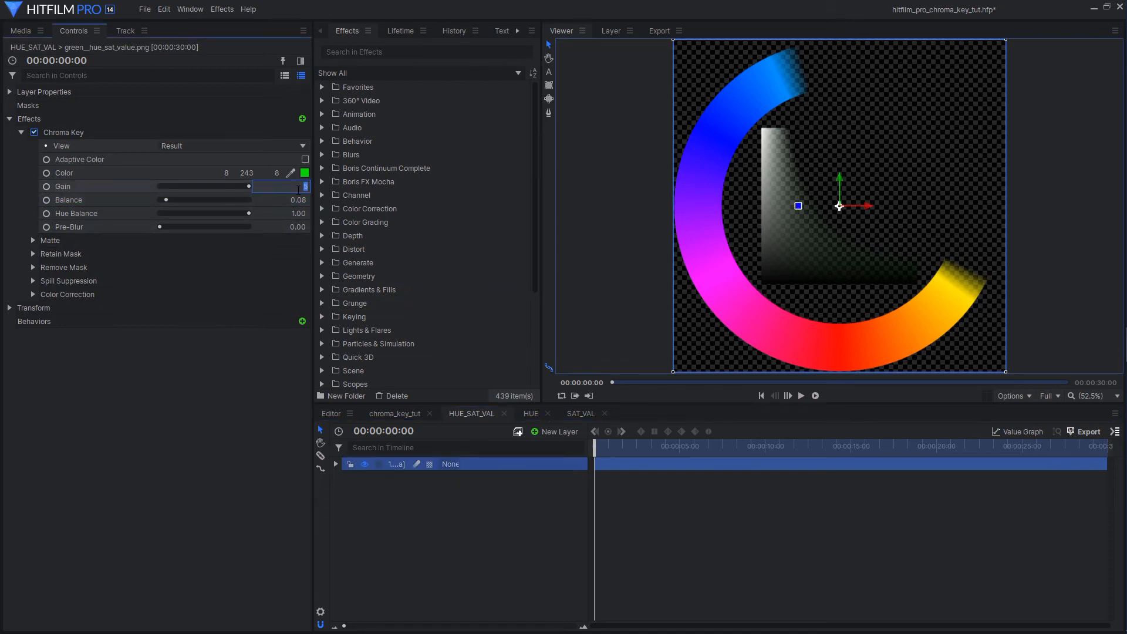
pyautogui.write('1')
pyautogui.press('Return')
# Set the saturation of green_hue_sat_value.png's key color to 100.
pyautogui.click(304, 173)
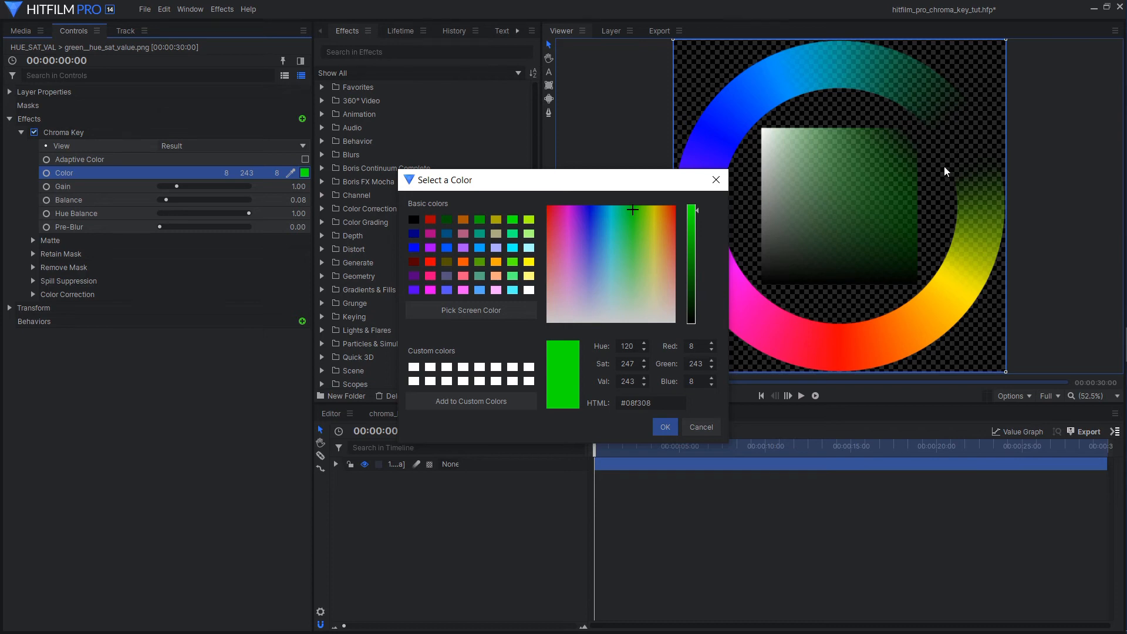
pyautogui.moveTo(635, 364); pyautogui.dragTo(610, 364)
pyautogui.write('100')
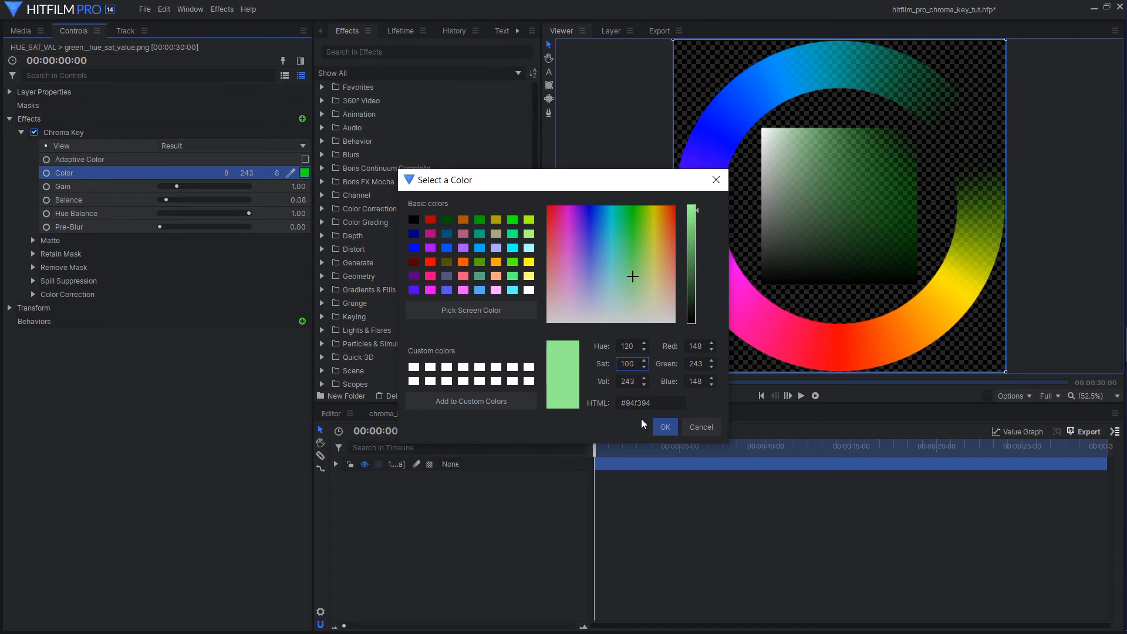
pyautogui.click(664, 427)
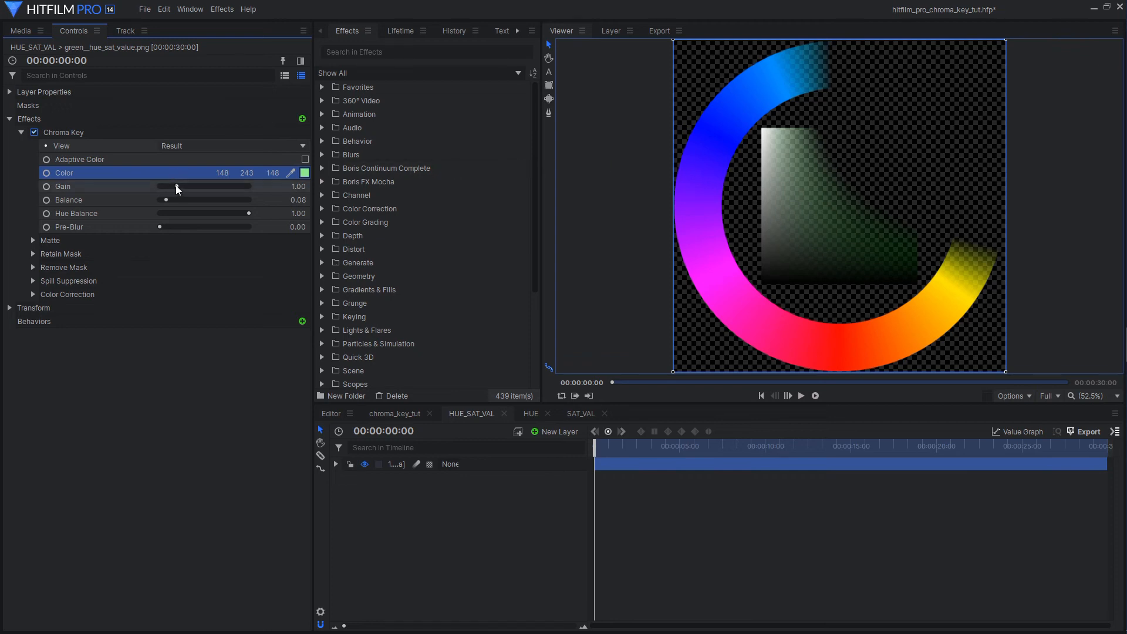
# Try Gain at 0.75 and compare the key with Adaptive Color enabled and disabled.
pyautogui.moveTo(176, 187)
pyautogui.mouseDown()
pyautogui.moveTo(205, 184)
pyautogui.moveTo(171, 188)
pyautogui.mouseUp()
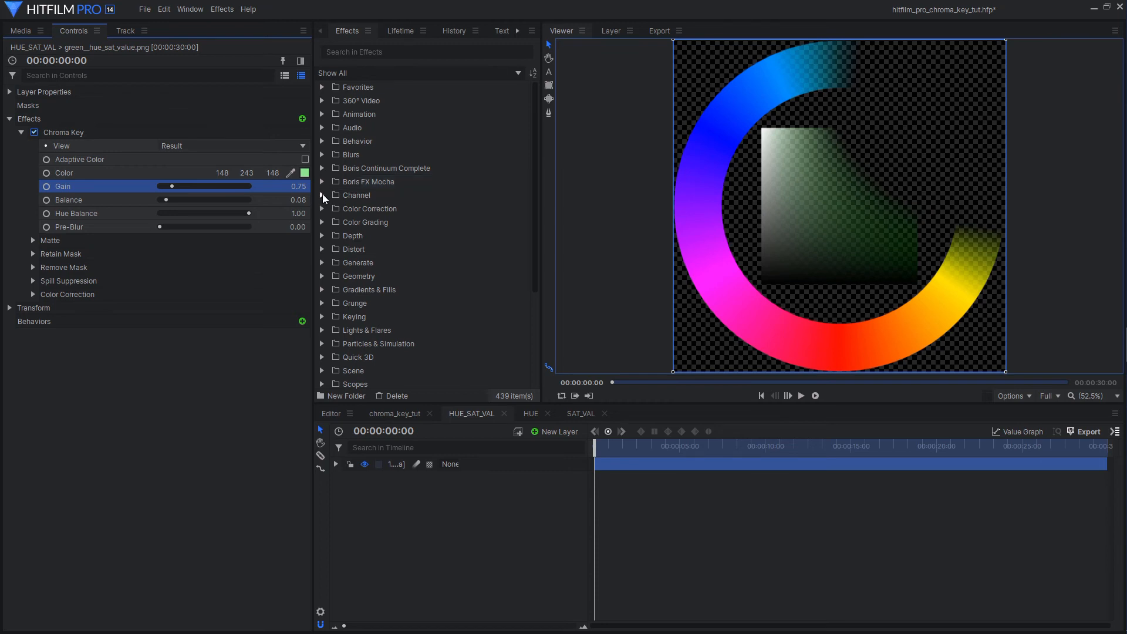
pyautogui.click(130, 154)
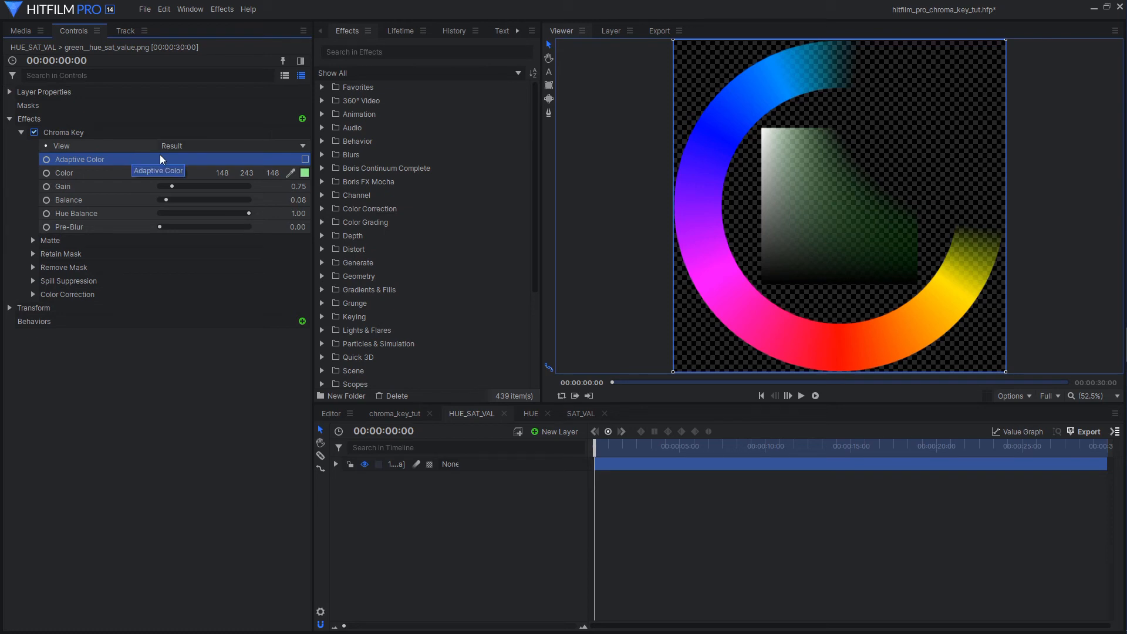
pyautogui.click(304, 159)
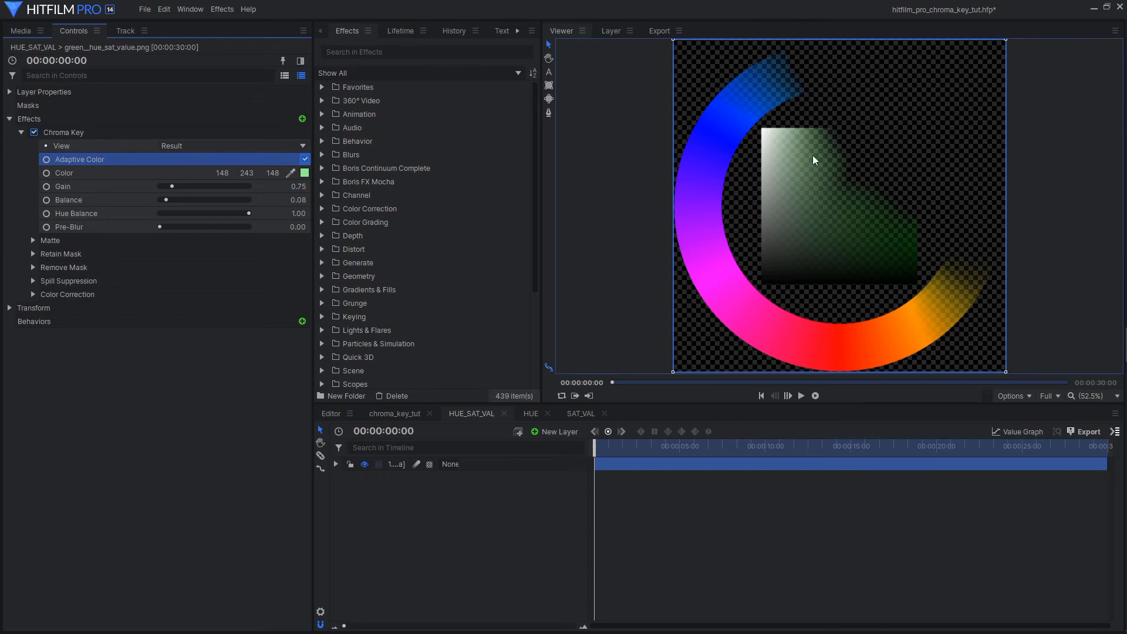
pyautogui.click(305, 158)
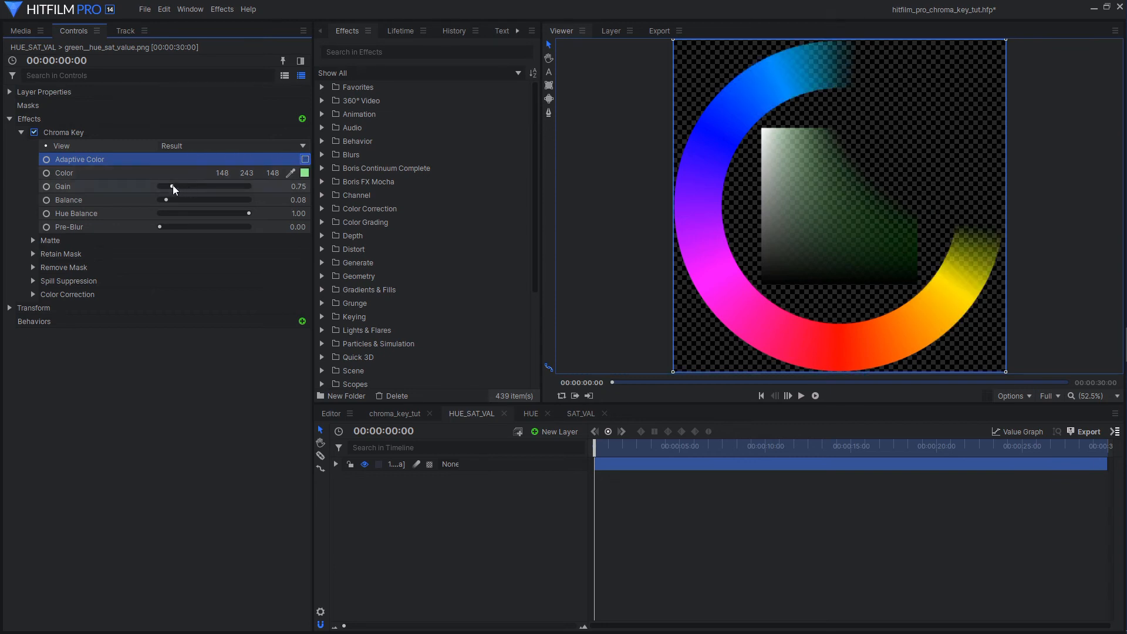
# Set the Chroma Key Gain to 1.20 and compare the key with Adaptive Color on and off, checking the key color's values.
pyautogui.moveTo(172, 186); pyautogui.dragTo(180, 186)
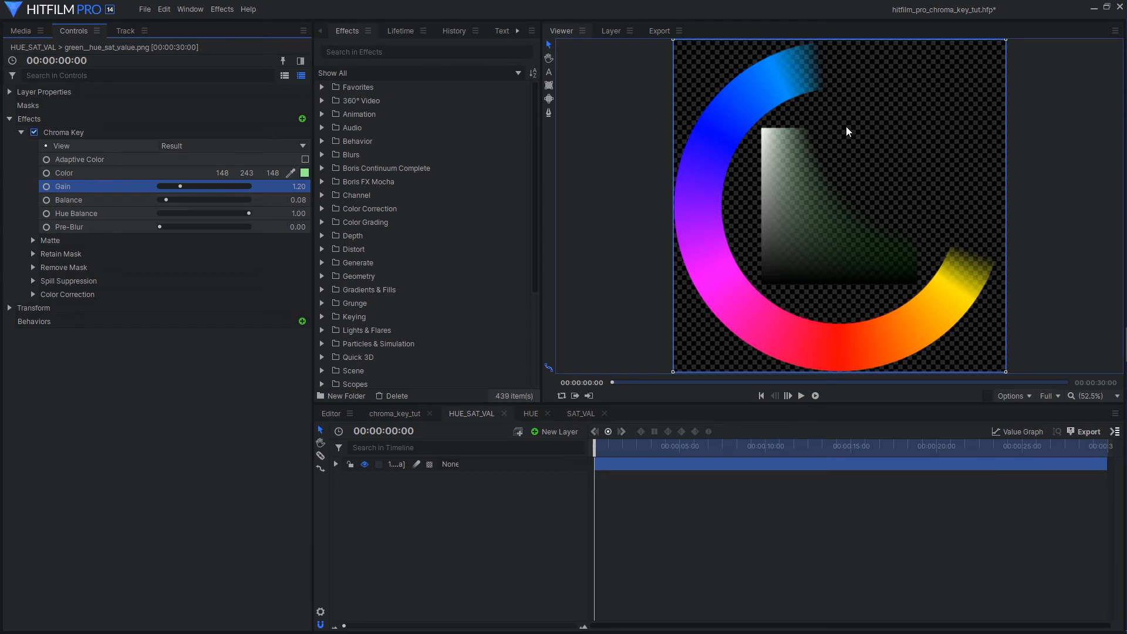
pyautogui.click(294, 157)
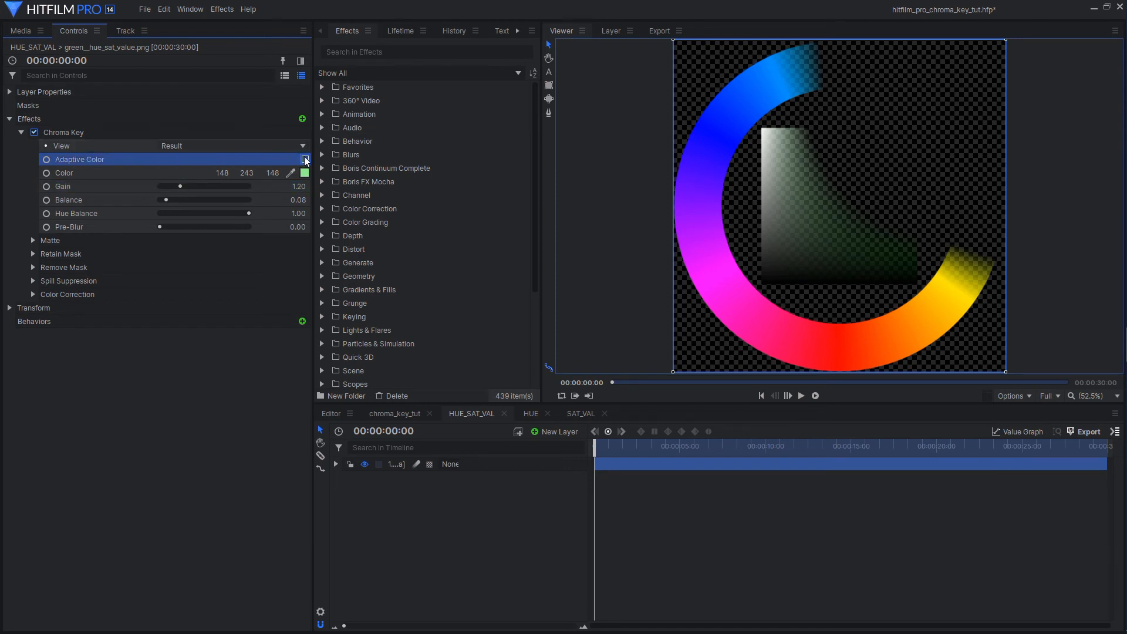
pyautogui.click(304, 159)
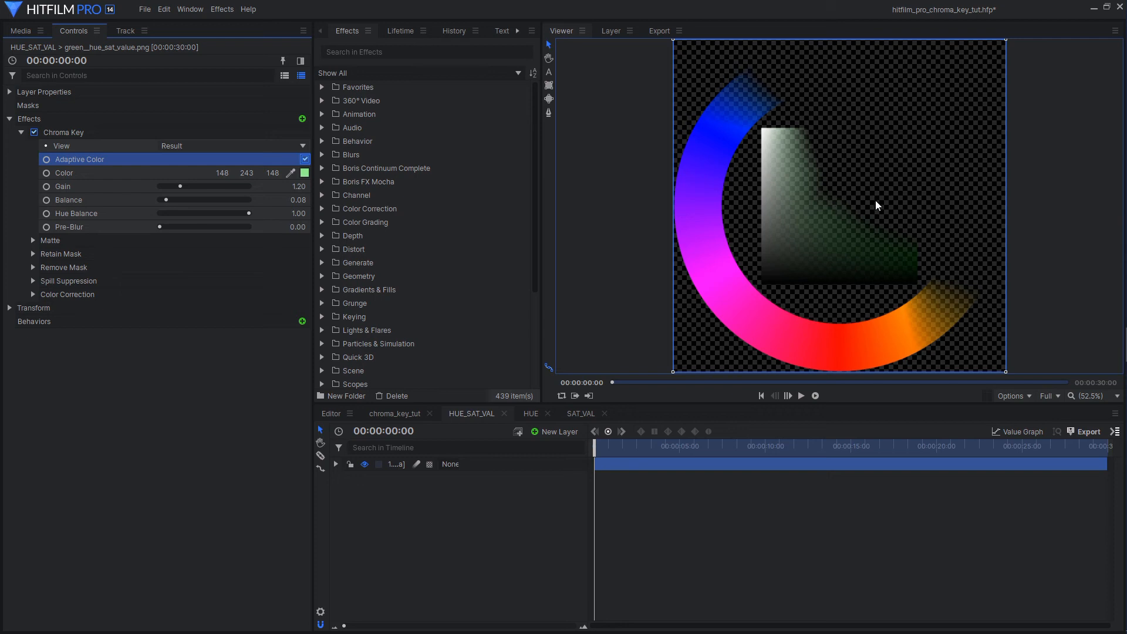
pyautogui.click(304, 172)
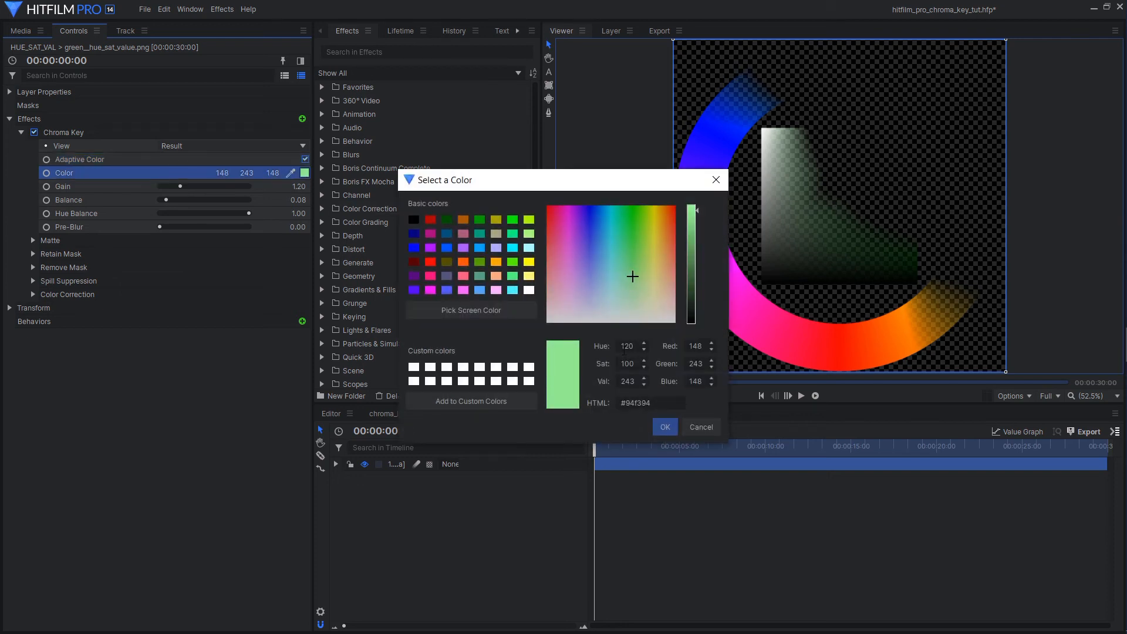
pyautogui.click(665, 427)
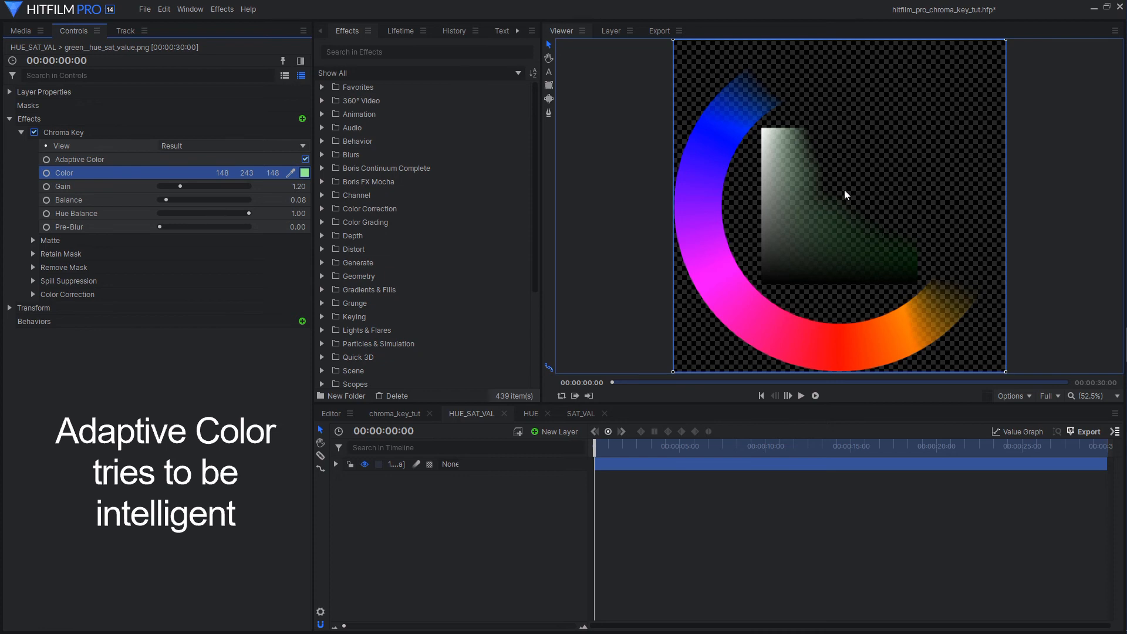
pyautogui.click(305, 159)
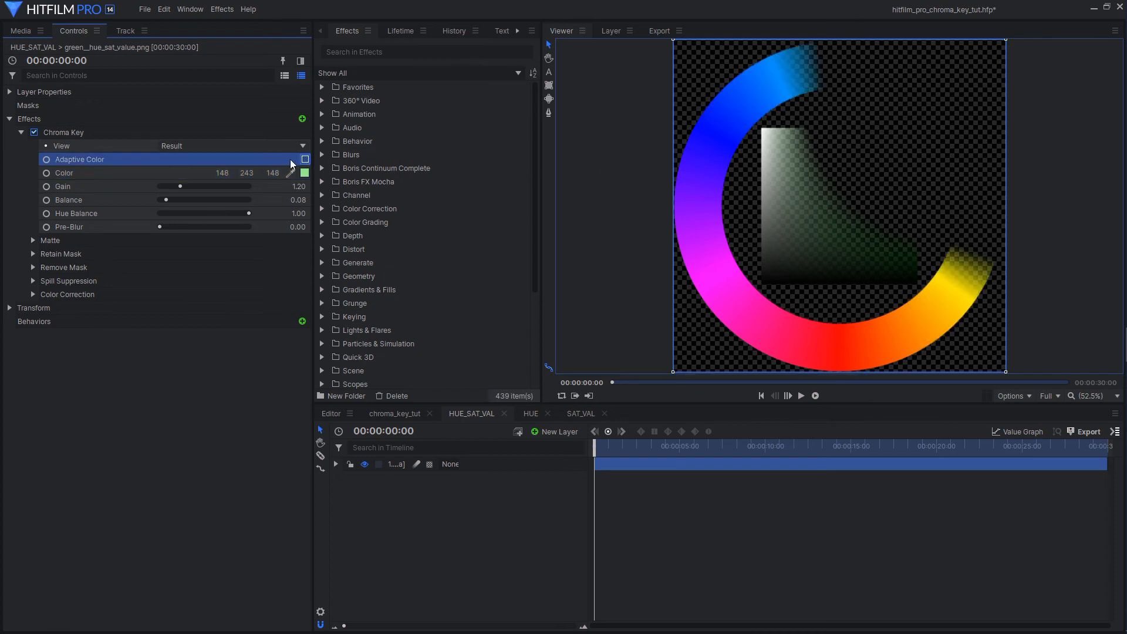
# In the chroma_key_tut composite, set the Chroma Key Pre-Blur to 6 while inspecting the keyed edge of the hand.
pyautogui.click(113, 225)
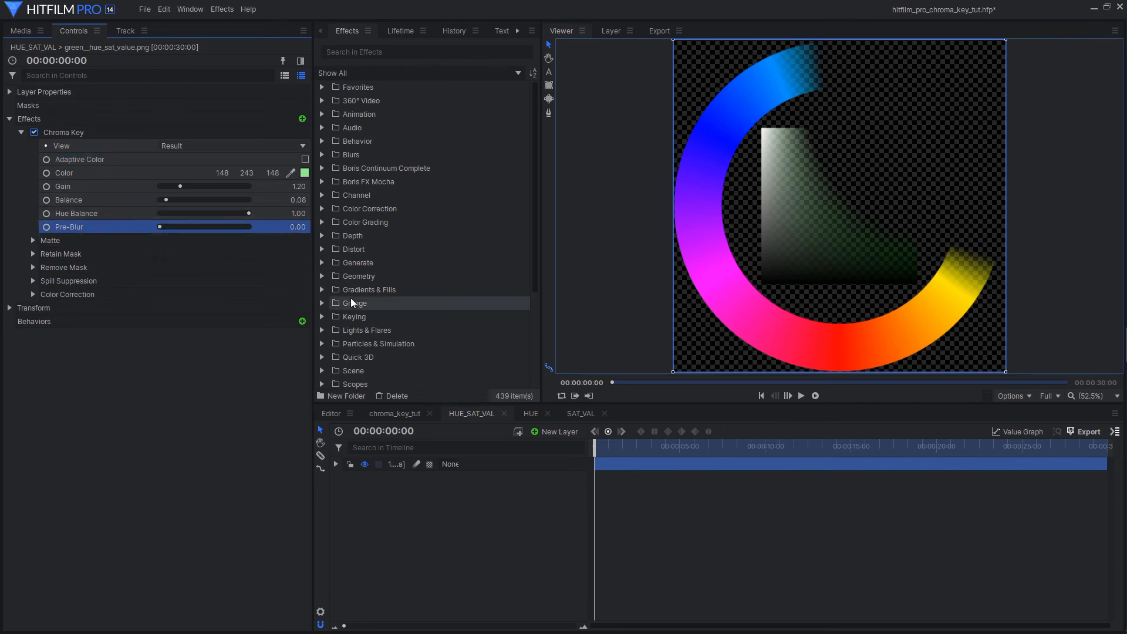
pyautogui.click(384, 413)
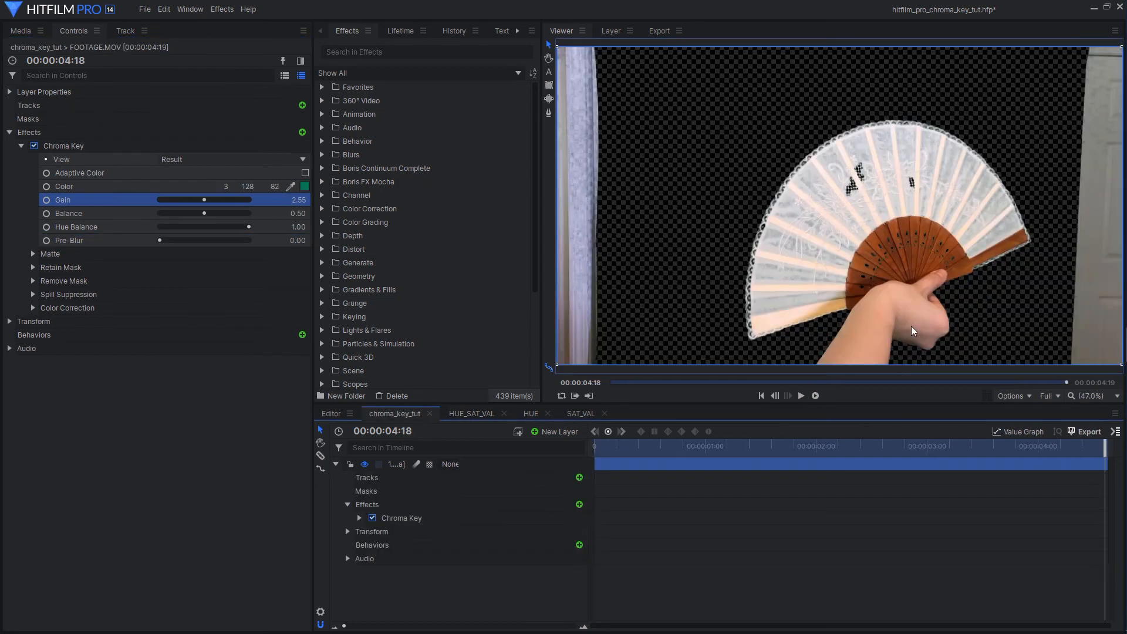
pyautogui.scroll(8, 1020, 316)
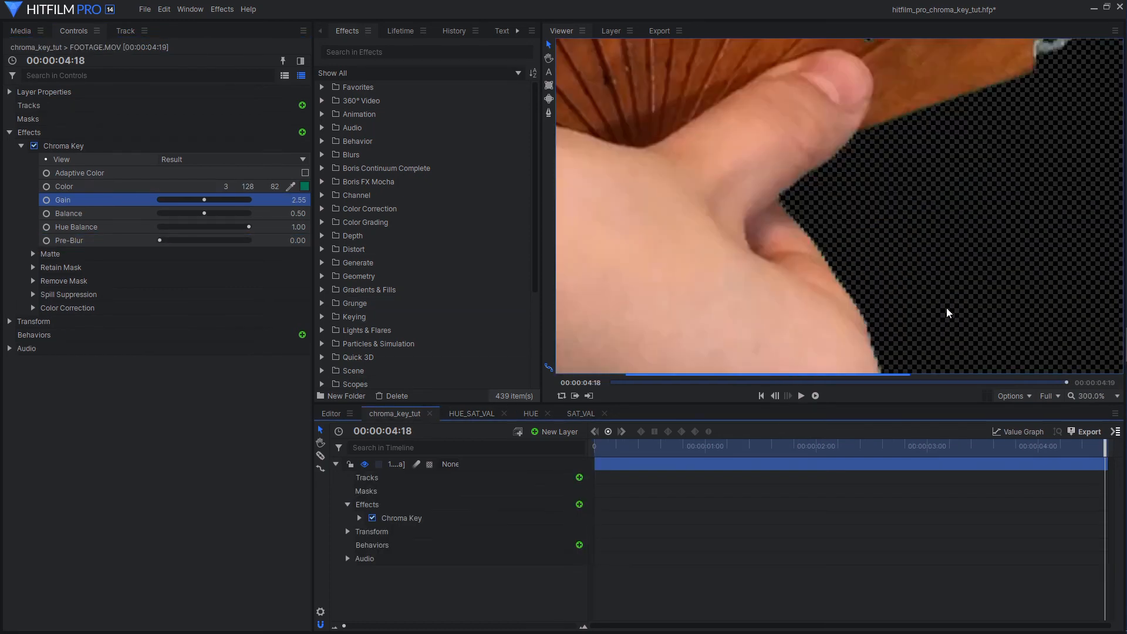
pyautogui.moveTo(820, 237); pyautogui.dragTo(749, 169)
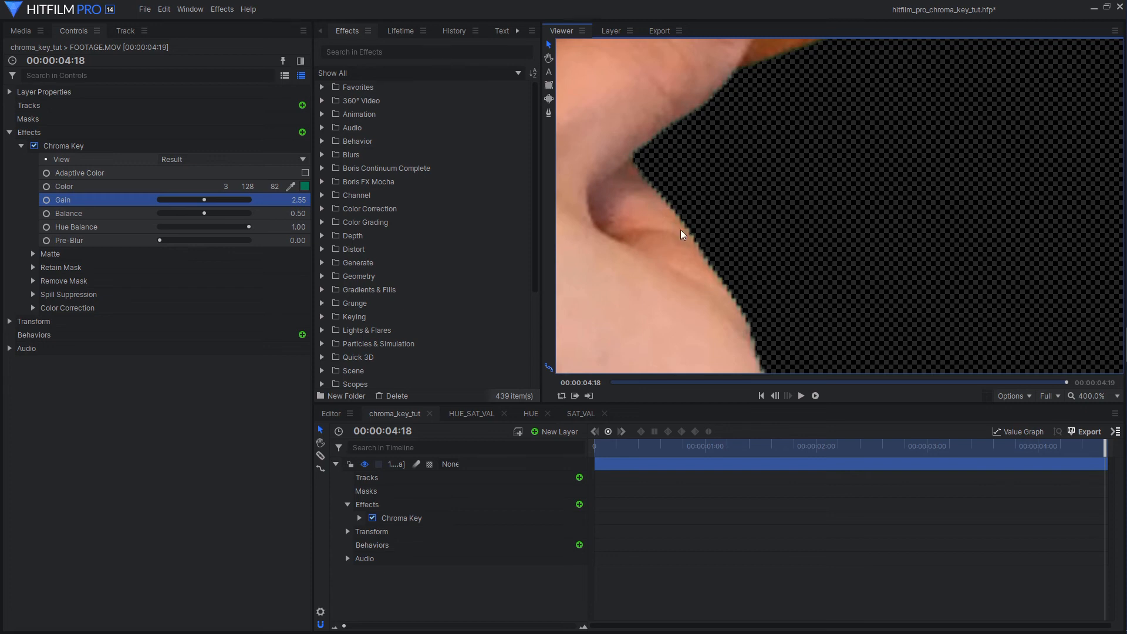
pyautogui.click(495, 462)
pyautogui.moveTo(295, 240); pyautogui.dragTo(301, 240)
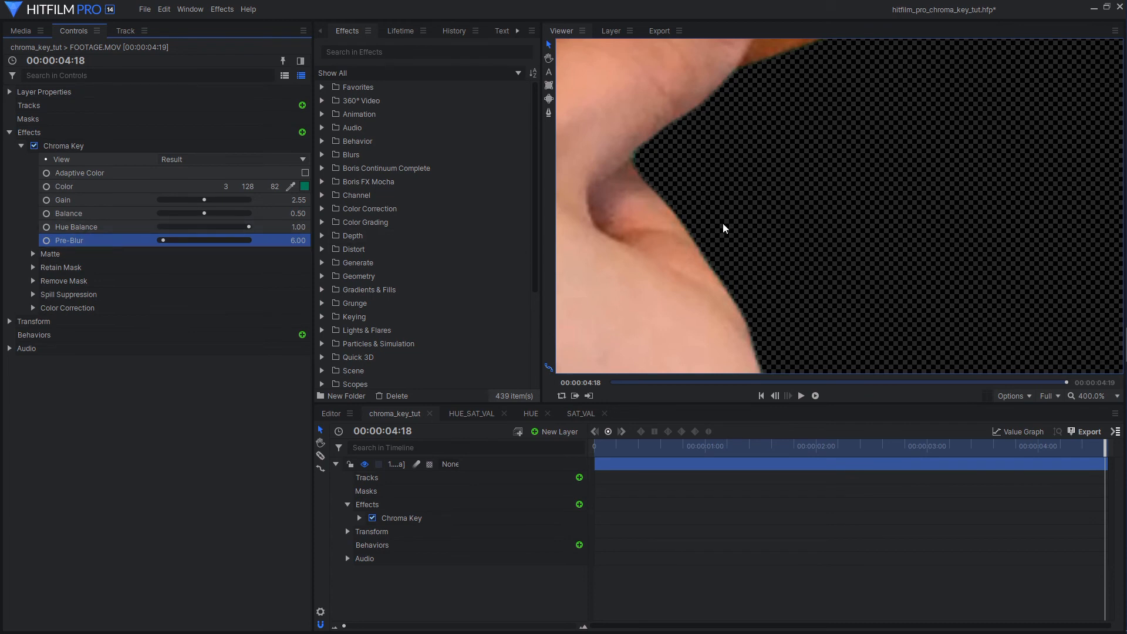
# Switch the Chroma Key view to Source and add a Blur effect to FOOTAGE.MOV.
pyautogui.click(217, 158)
pyautogui.click(217, 175)
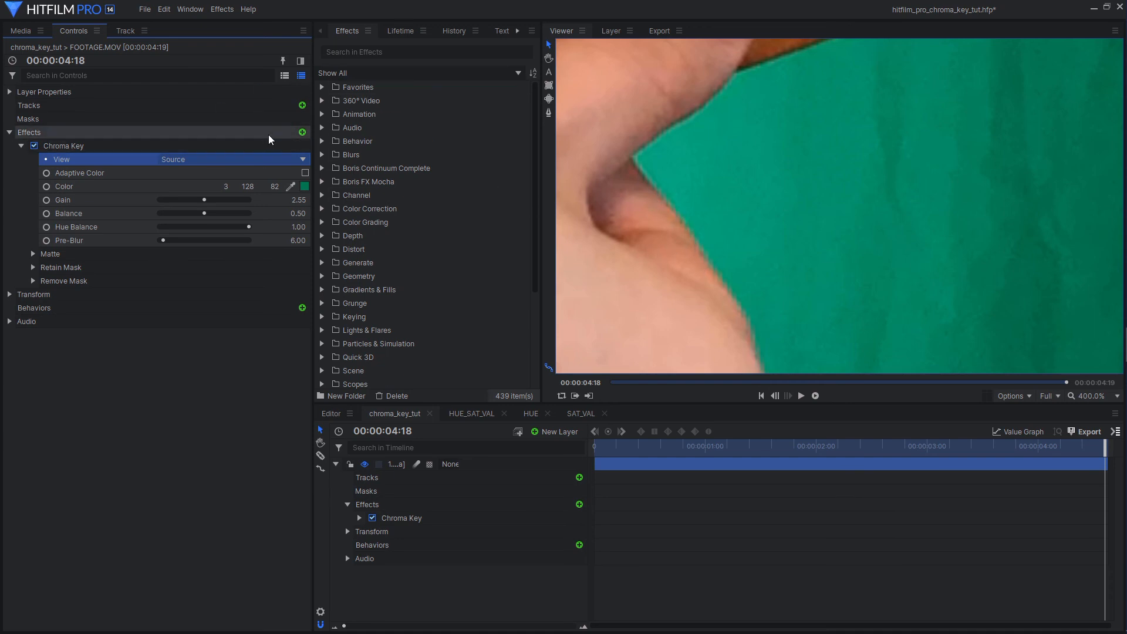
pyautogui.click(302, 132)
pyautogui.write('blur')
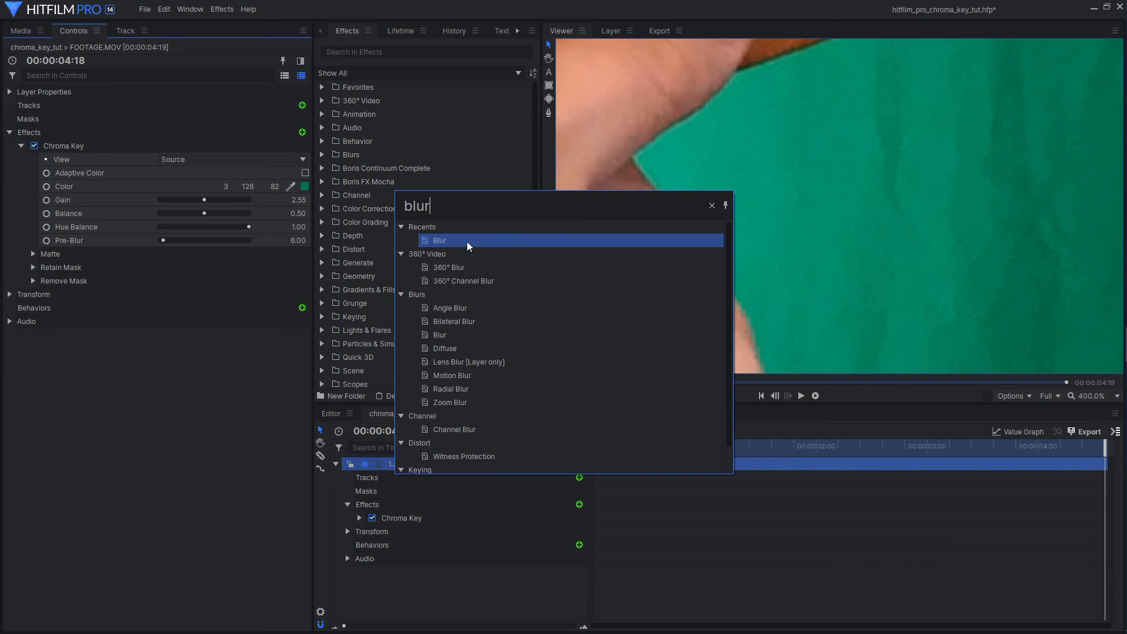
pyautogui.click(467, 241)
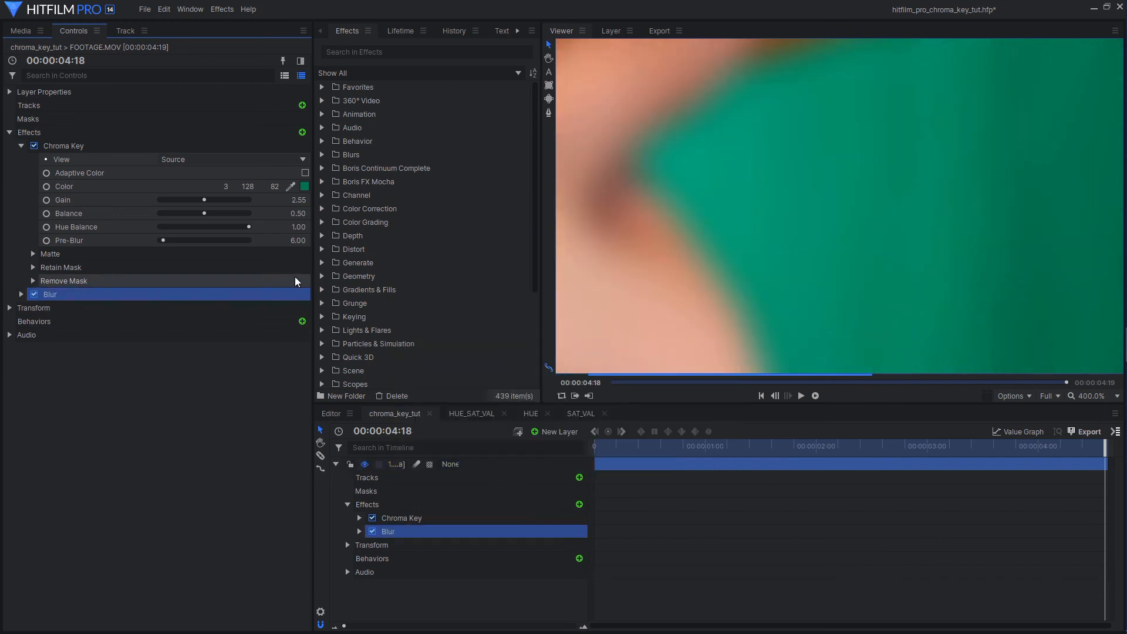
# Try the Blur effect with a radius of 1 px and remove the effect from the footage.
pyautogui.click(21, 294)
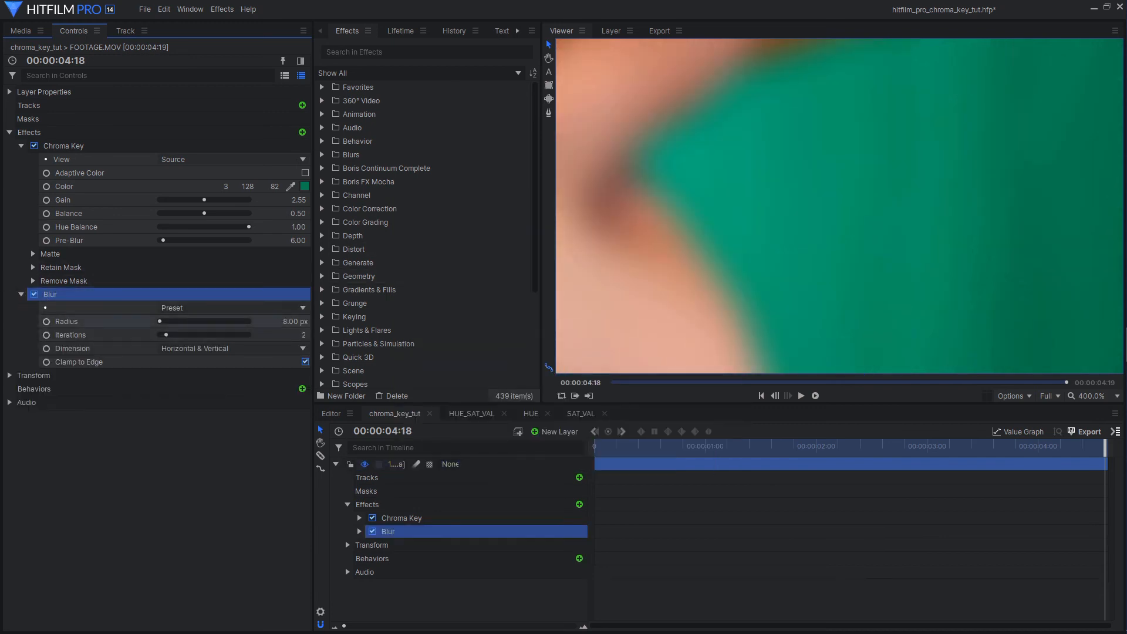
pyautogui.moveTo(297, 322); pyautogui.dragTo(287, 322)
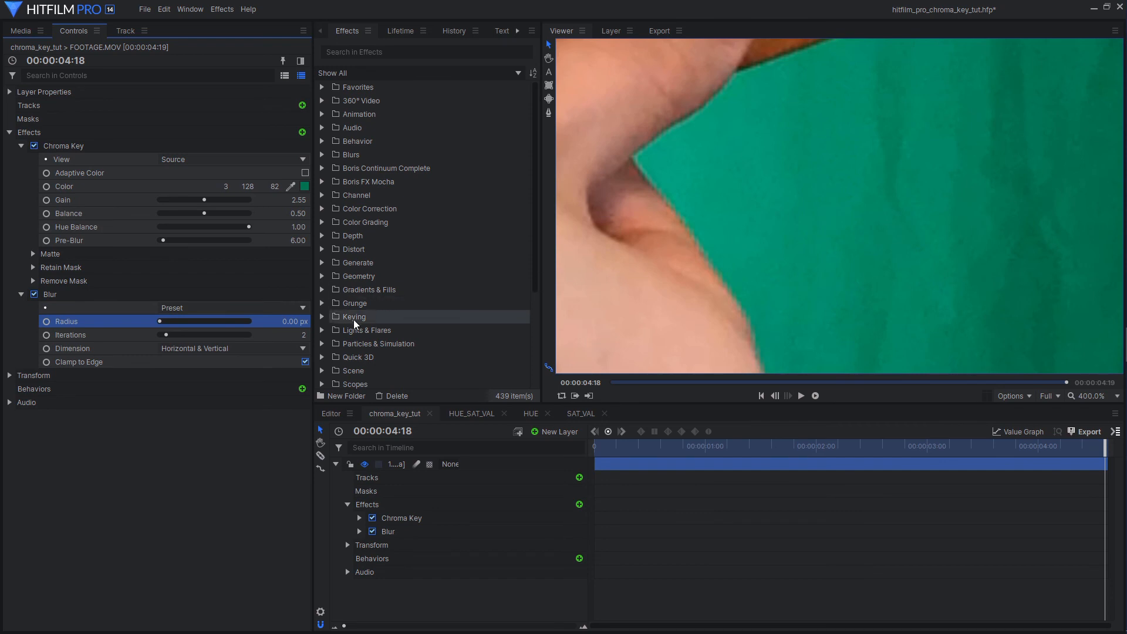
pyautogui.click(292, 322)
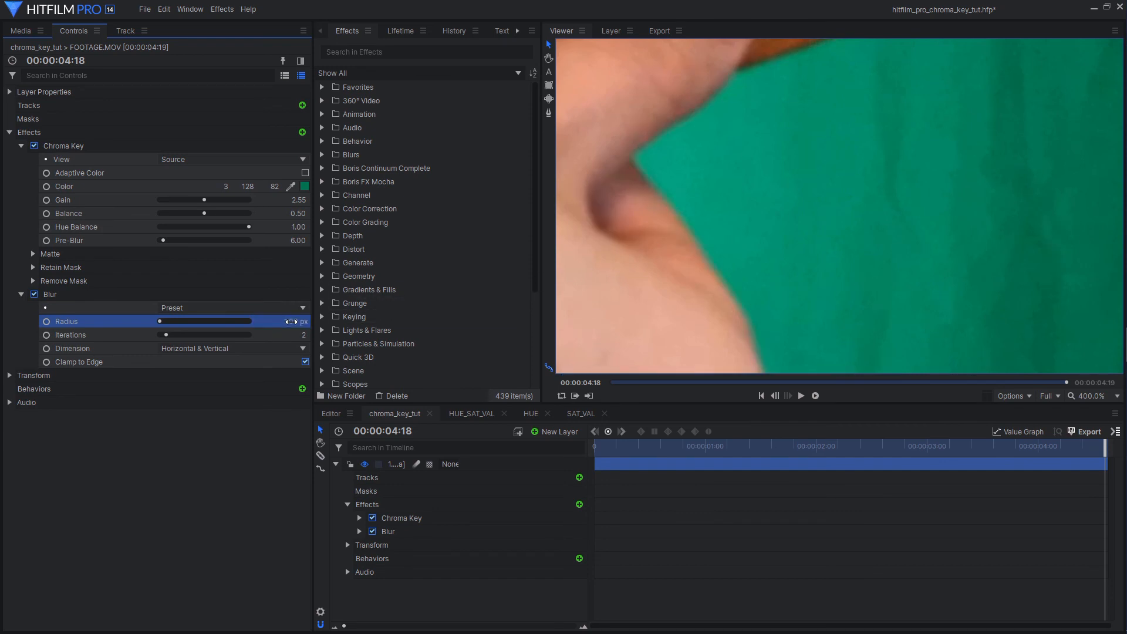
pyautogui.write('1')
pyautogui.press('Return')
pyautogui.click(206, 294)
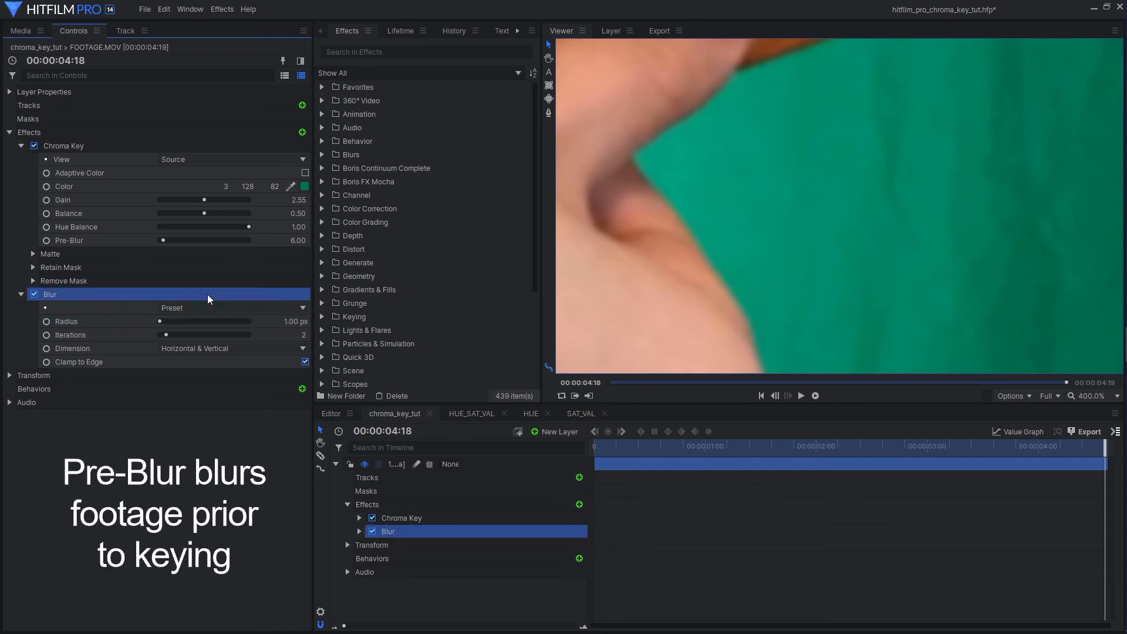
pyautogui.press('Delete')
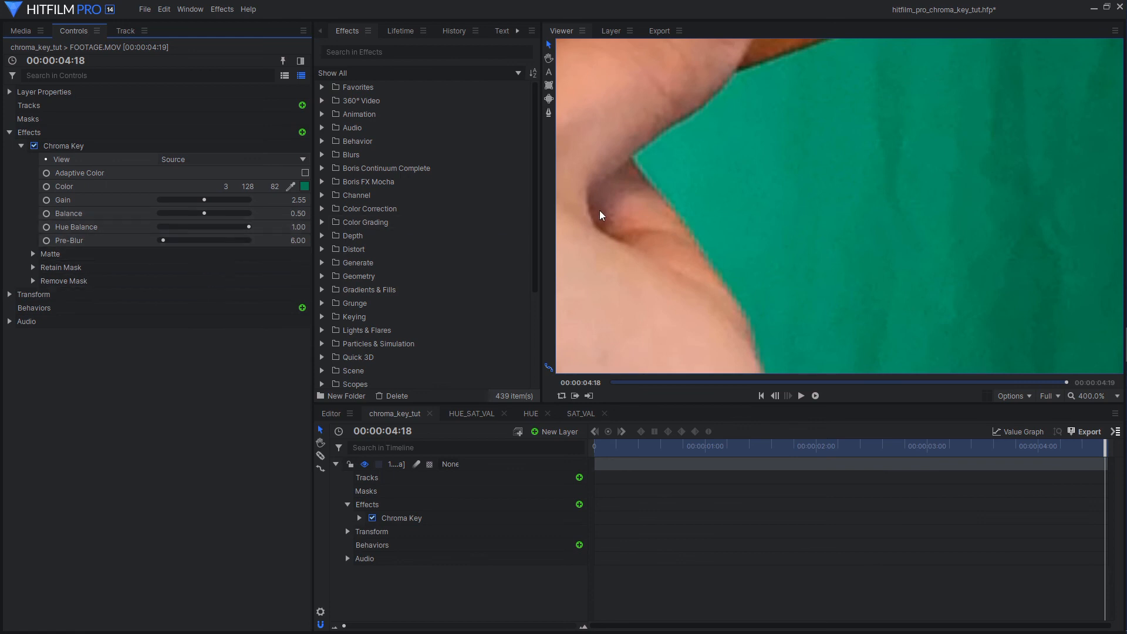
# Show the Chroma Key's Matte view and set Pre-Blur to 3.
pyautogui.click(276, 158)
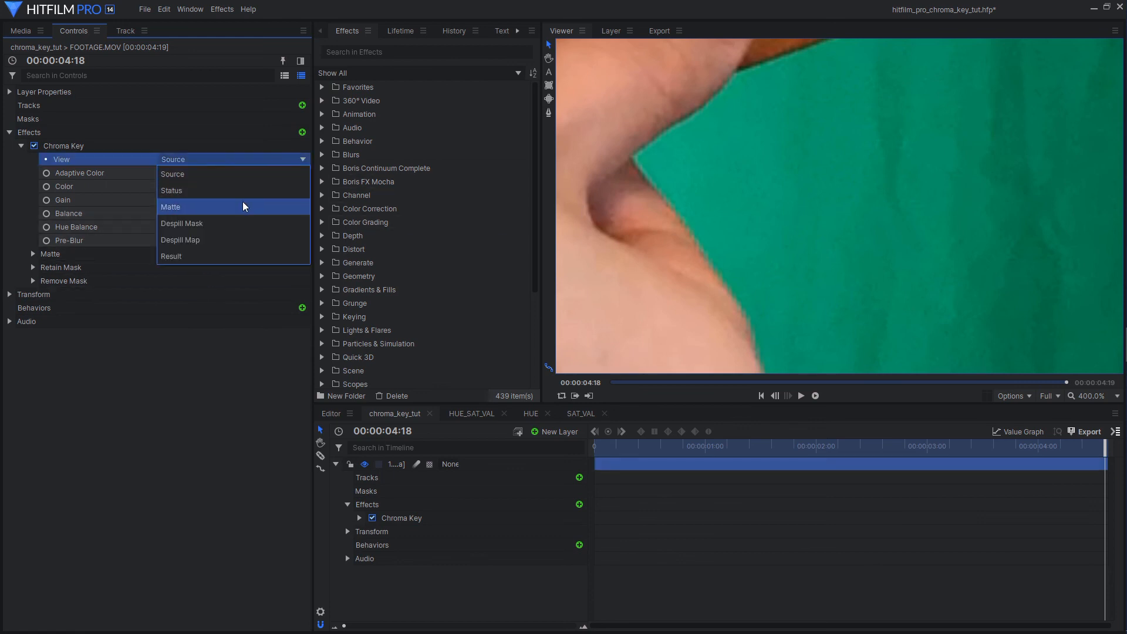
pyautogui.click(242, 205)
pyautogui.moveTo(163, 240); pyautogui.dragTo(161, 240)
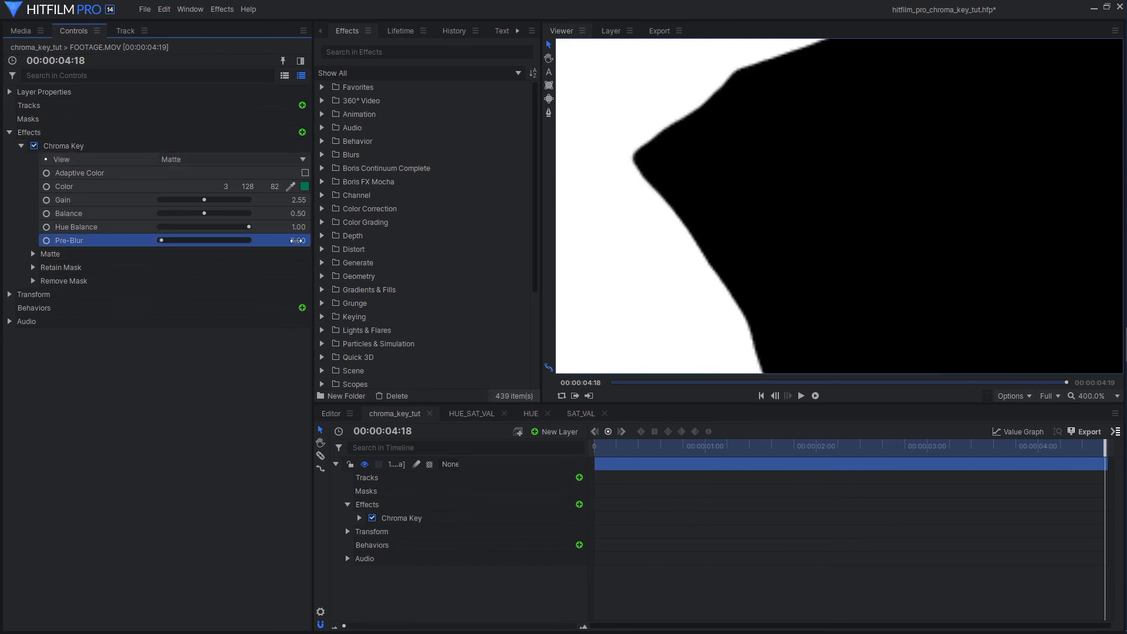
# Return the Chroma Key view to Result and fit the whole frame in the viewer.
pyautogui.click(279, 155)
pyautogui.click(243, 237)
pyautogui.scroll(-5, 783, 212)
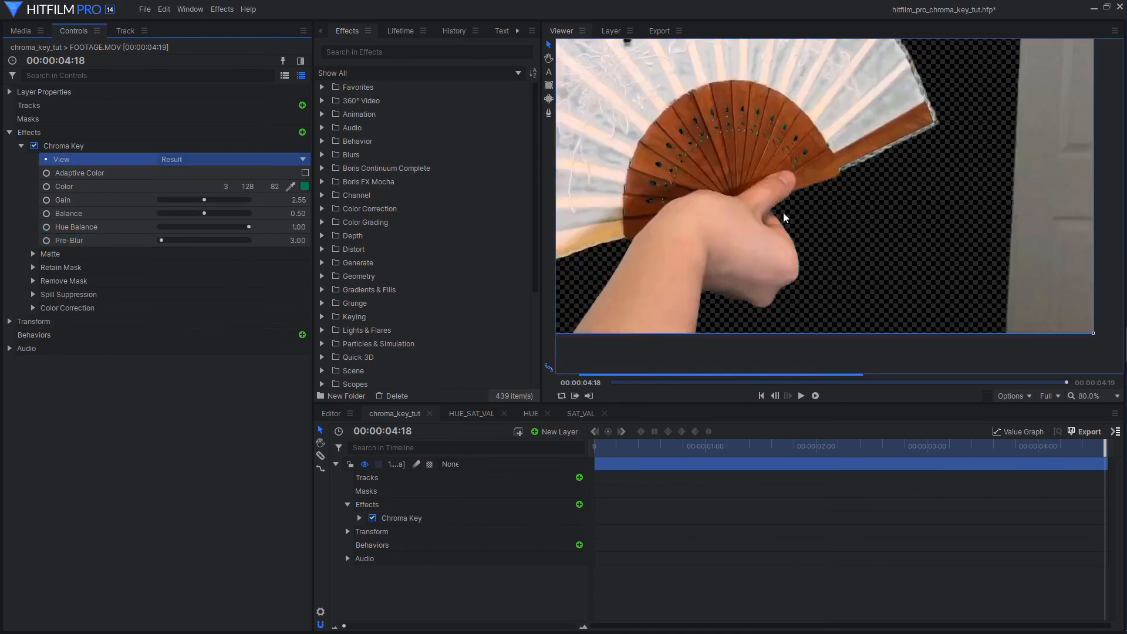
pyautogui.scroll(-3, 783, 212)
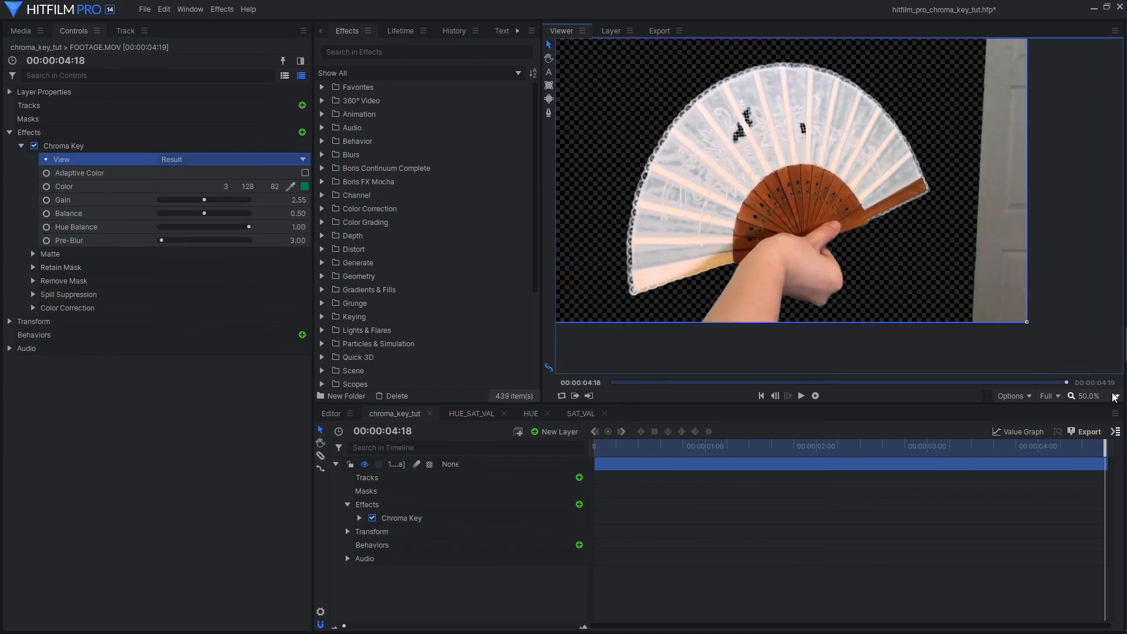
pyautogui.click(1115, 397)
pyautogui.click(1103, 590)
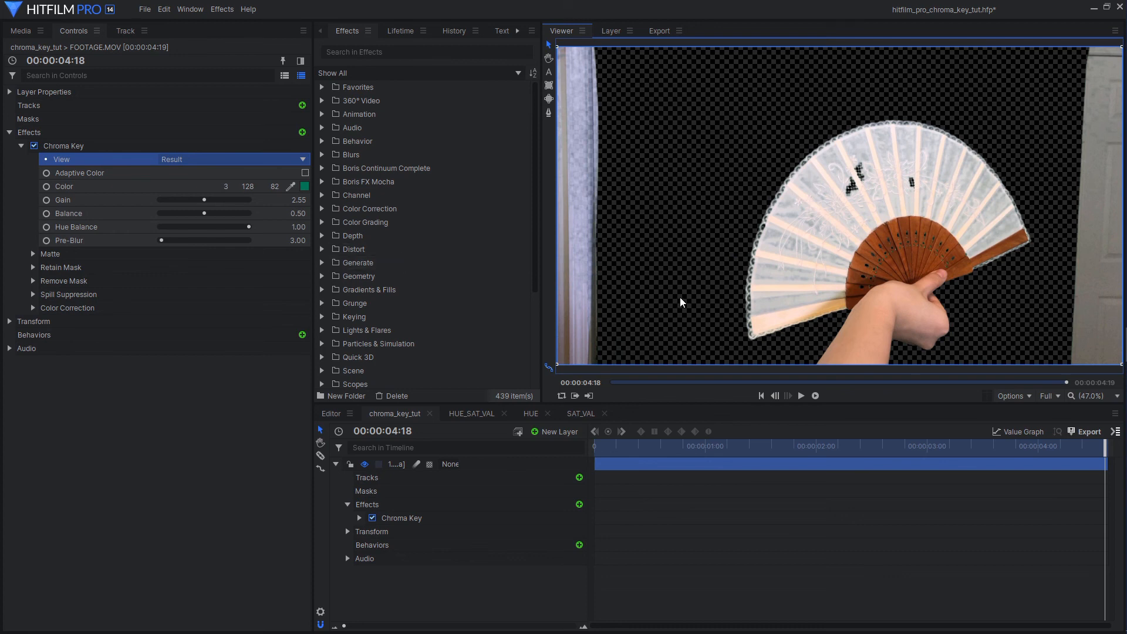
# Reset the Chroma Key effect and sample its key color from the green background just above and beside the fan.
pyautogui.click(153, 145)
pyautogui.rightClick(153, 146)
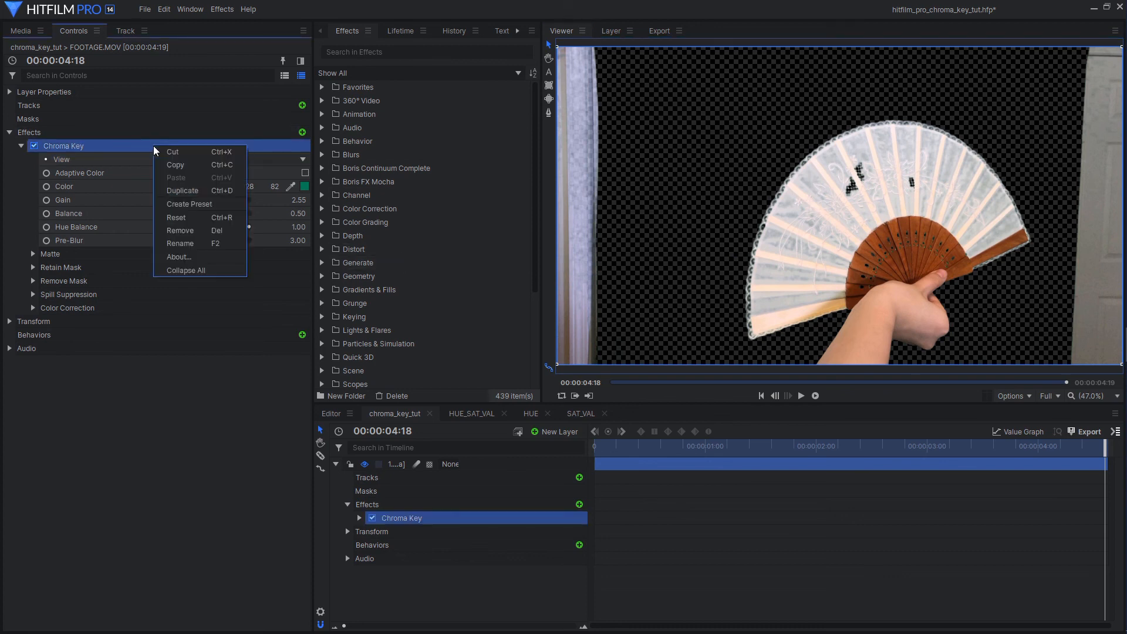
pyautogui.click(190, 217)
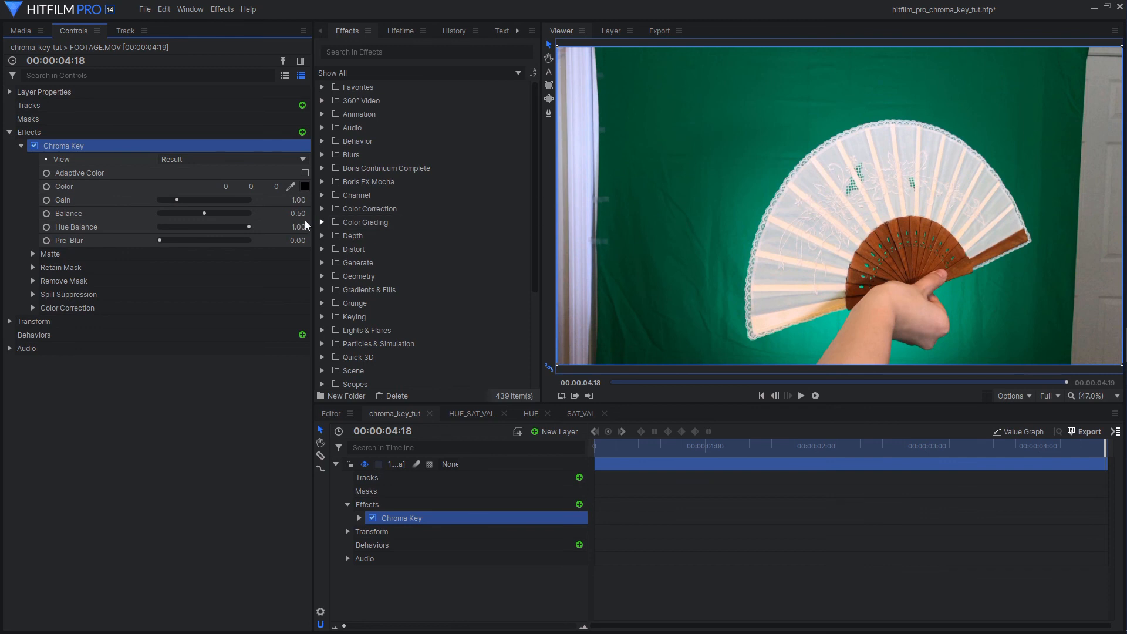
pyautogui.click(289, 187)
pyautogui.click(781, 143)
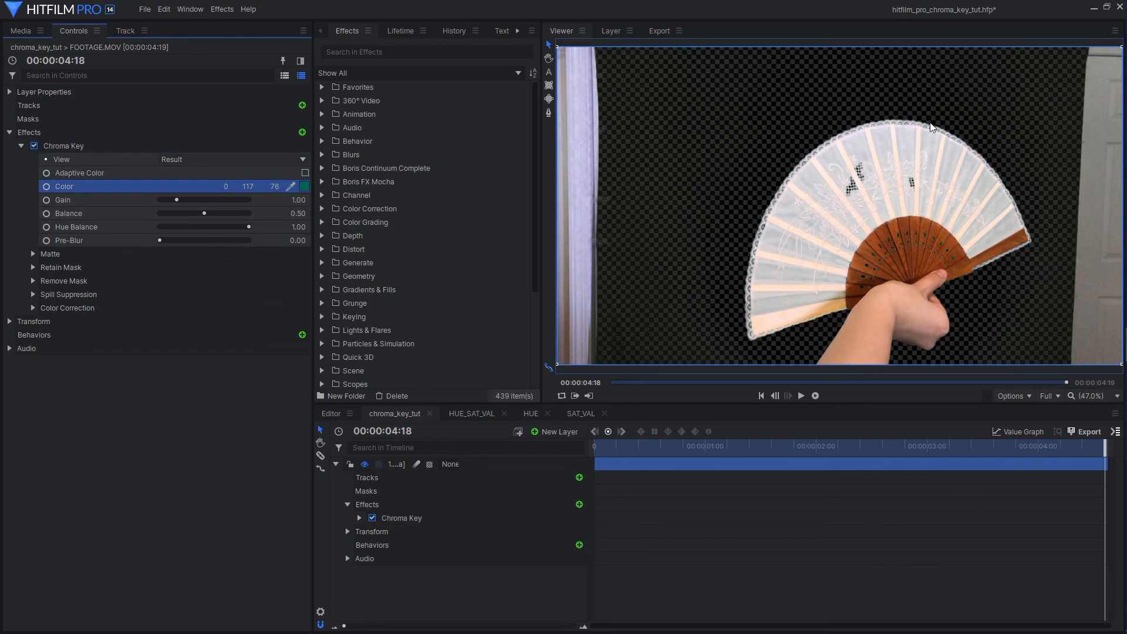
# Set the saturation of the sampled green key color to 155.
pyautogui.click(305, 187)
pyautogui.moveTo(636, 364); pyautogui.dragTo(604, 364)
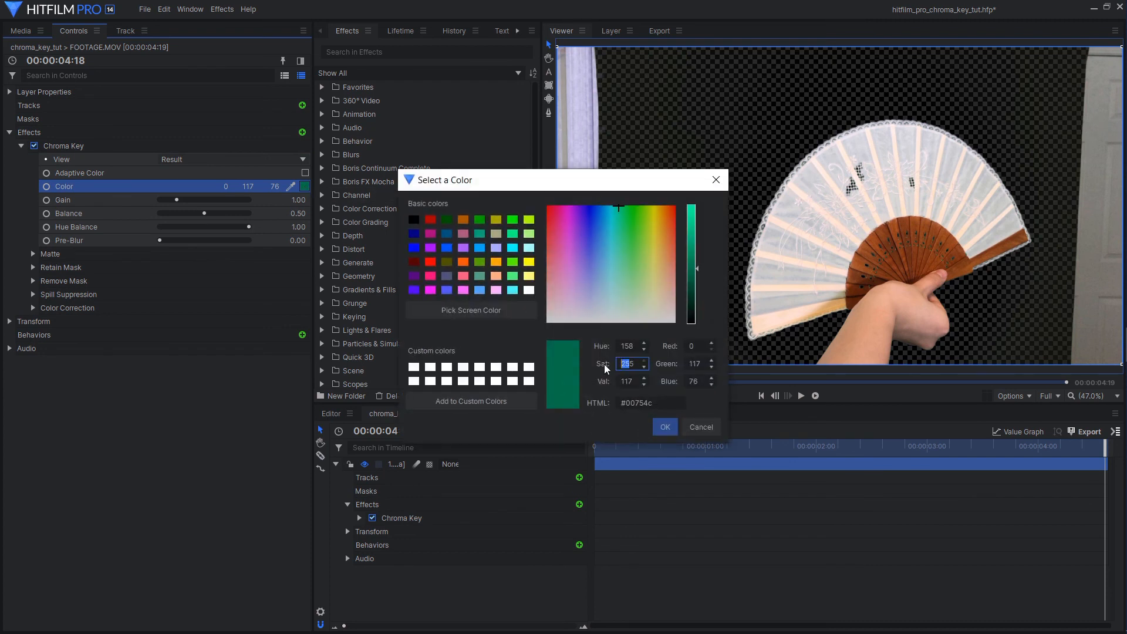
pyautogui.write('156')
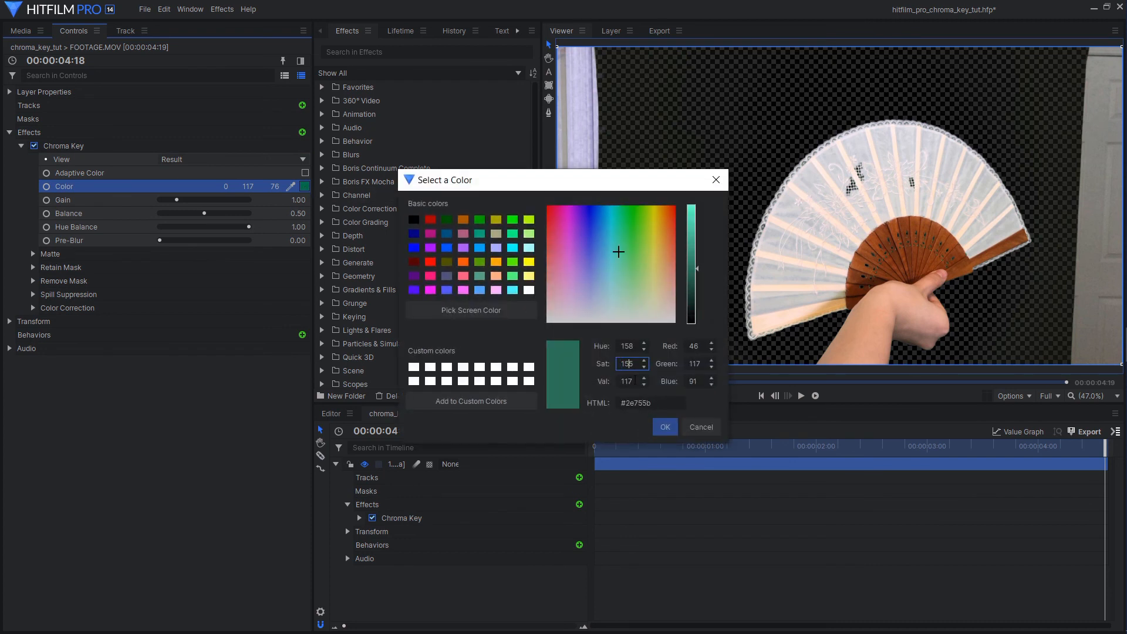
pyautogui.click(665, 427)
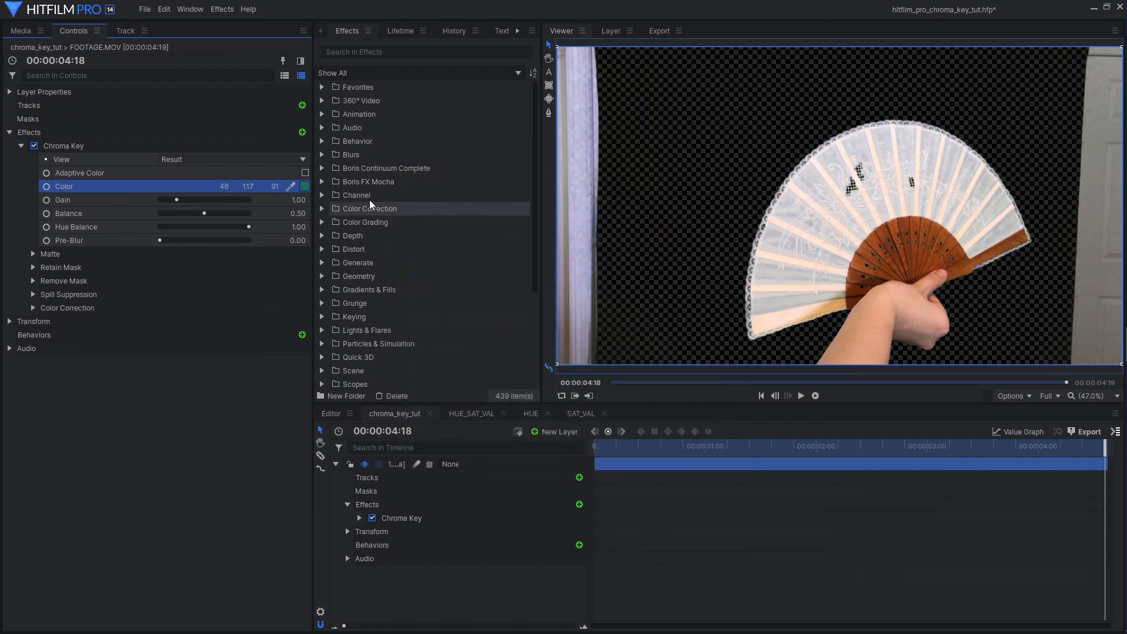
# Switch the Chroma Key view to Status and set Gain to 2.00.
pyautogui.click(113, 172)
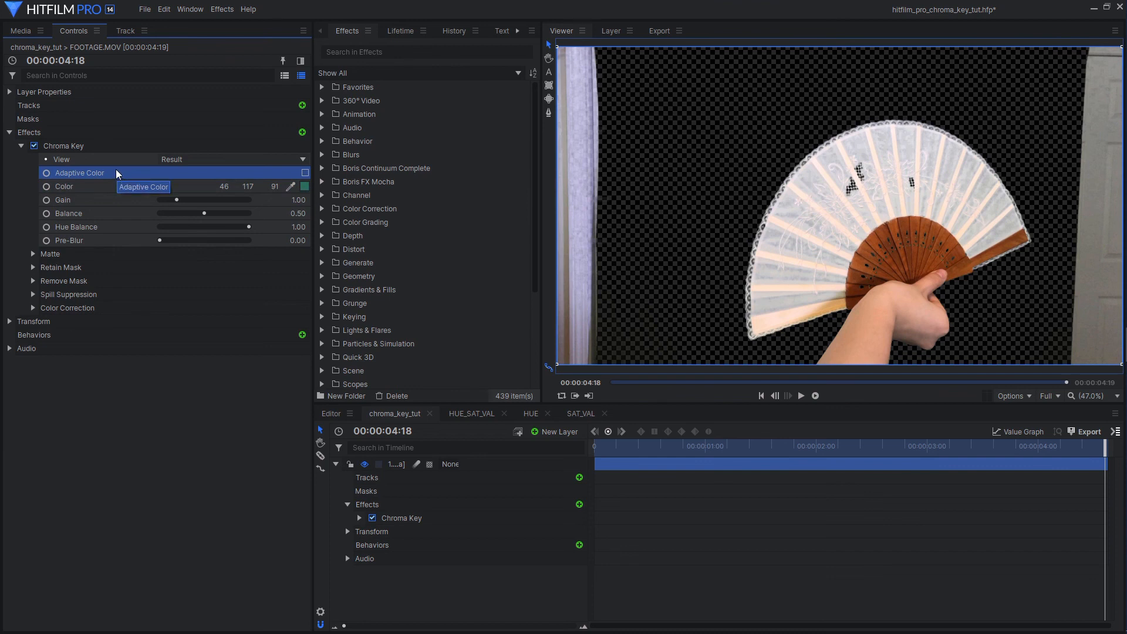
pyautogui.click(121, 159)
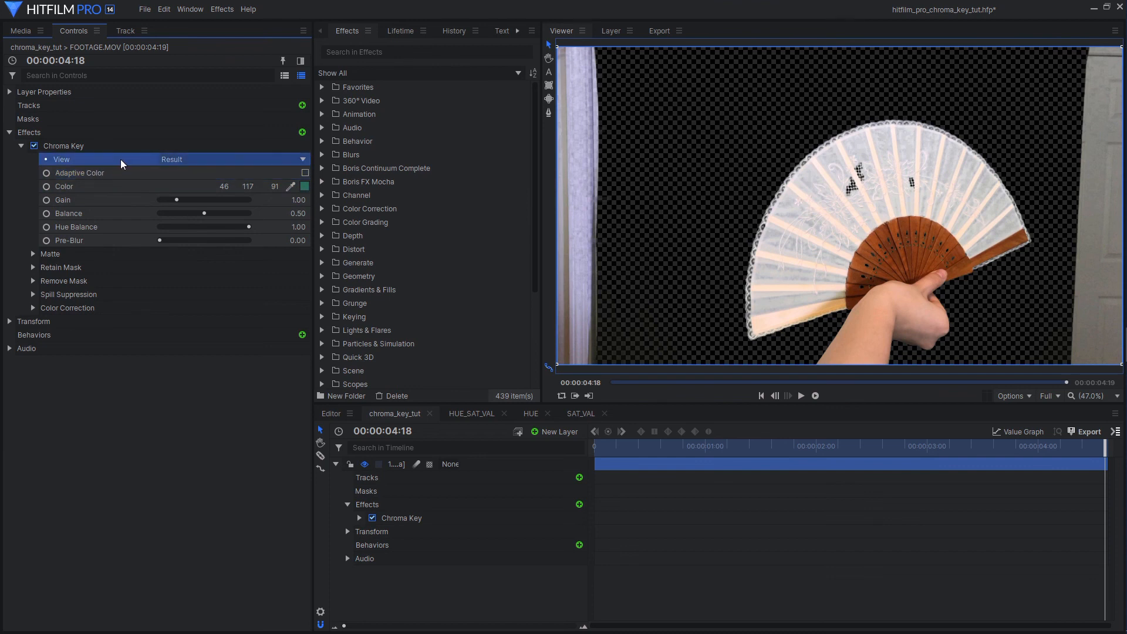
pyautogui.click(191, 158)
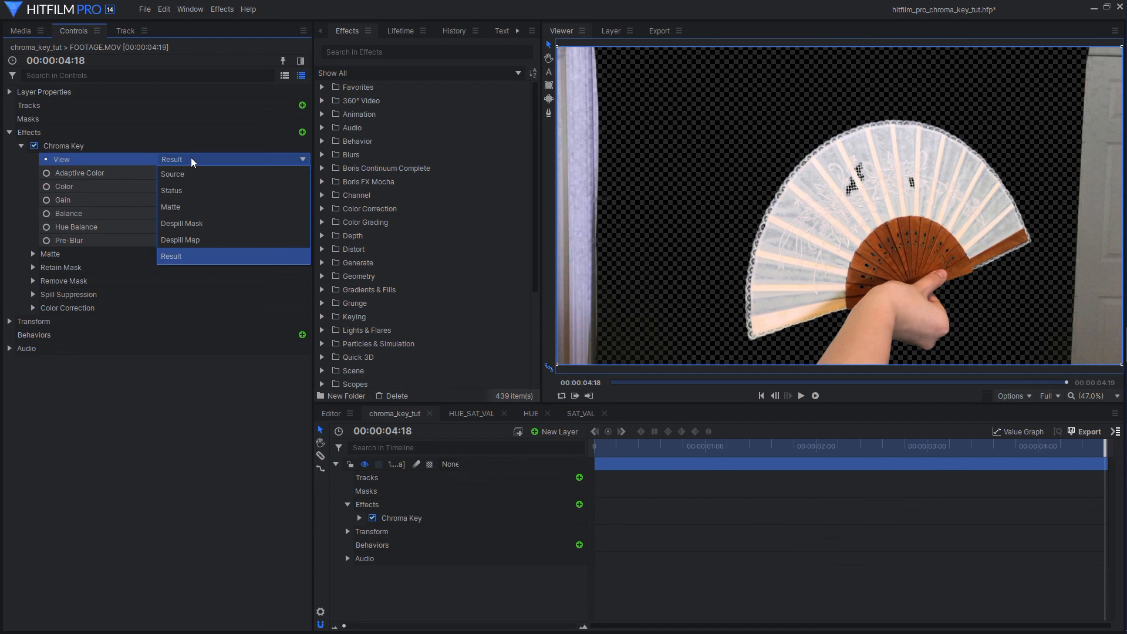
pyautogui.click(190, 190)
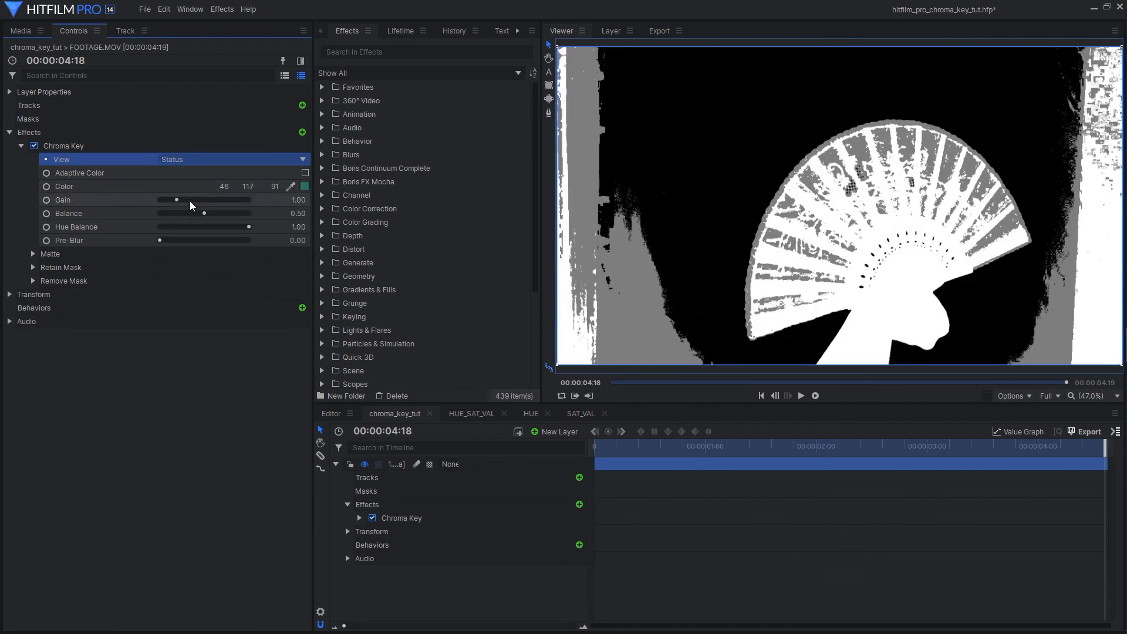
pyautogui.click(129, 200)
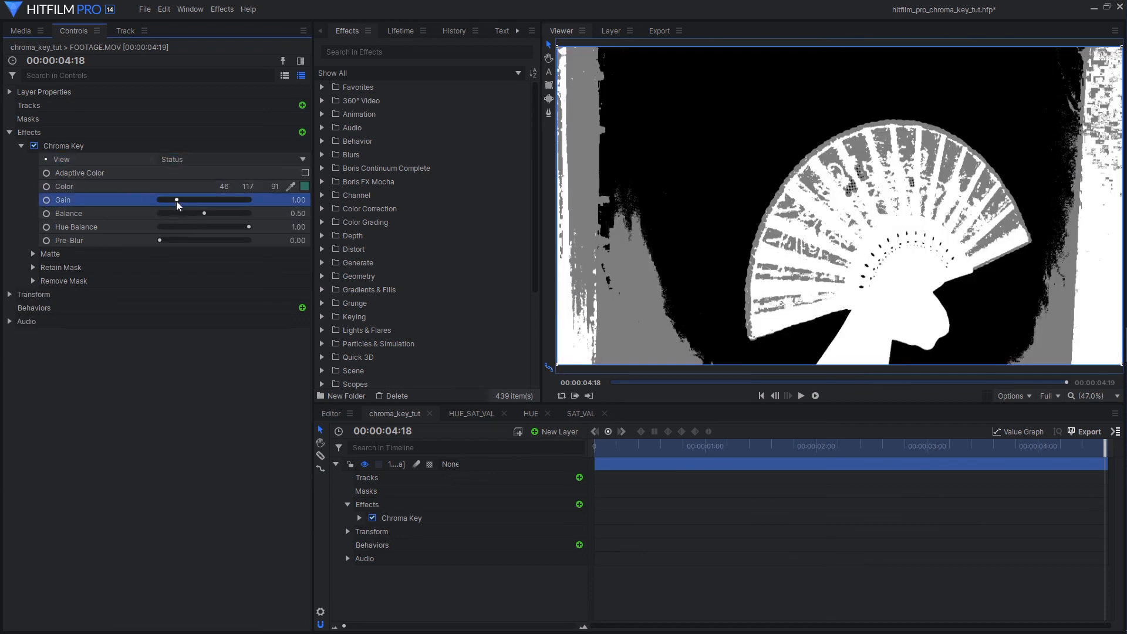
pyautogui.moveTo(176, 198); pyautogui.dragTo(194, 197)
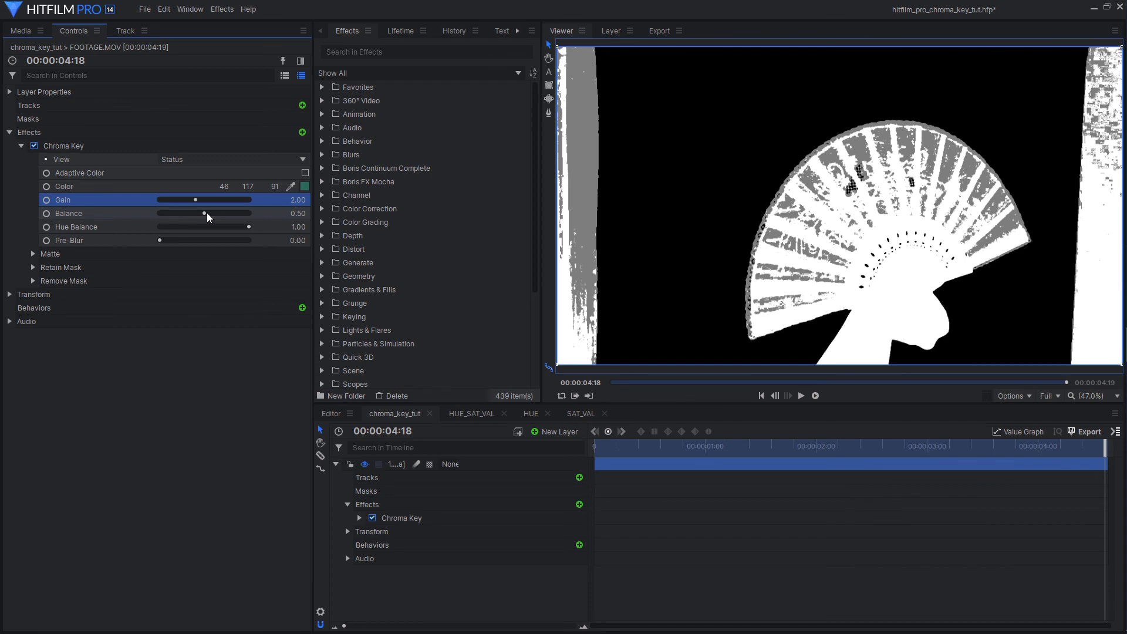
# Try Balance at 1.00, lower it to 0.00, and set Hue Balance to 0.00.
pyautogui.moveTo(206, 213); pyautogui.dragTo(341, 213)
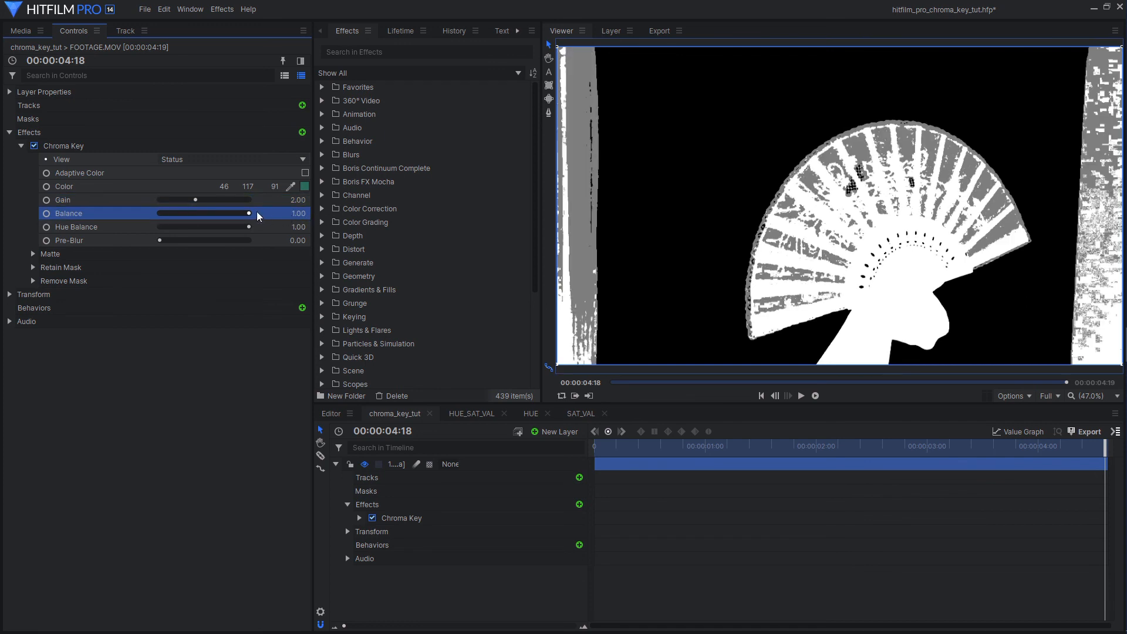
pyautogui.moveTo(251, 213); pyautogui.dragTo(104, 219)
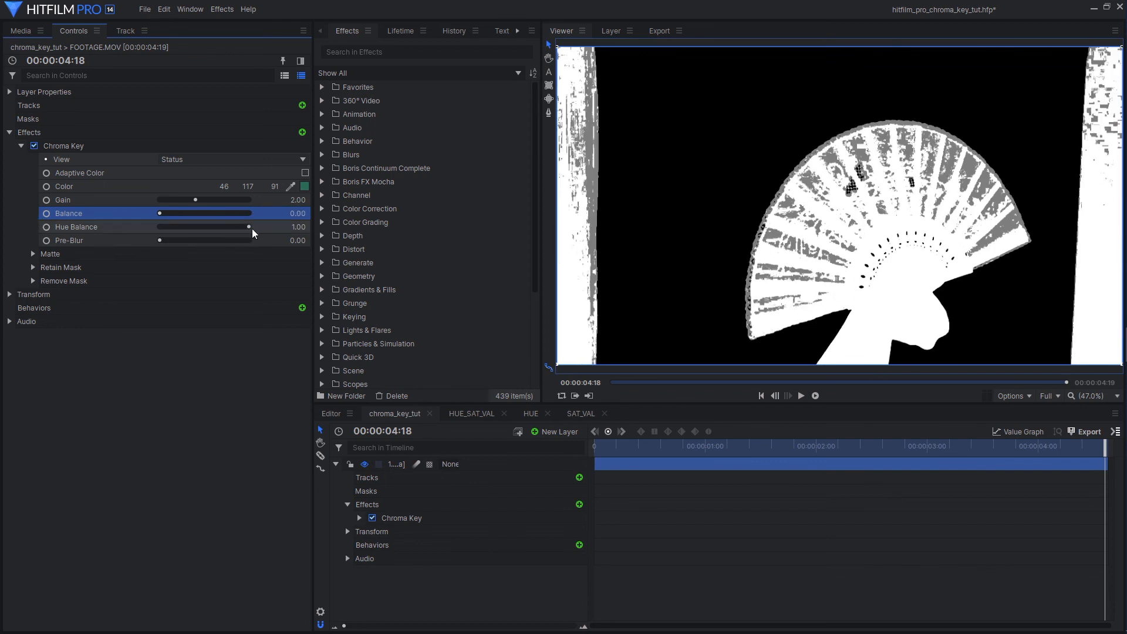
pyautogui.moveTo(249, 226); pyautogui.dragTo(135, 233)
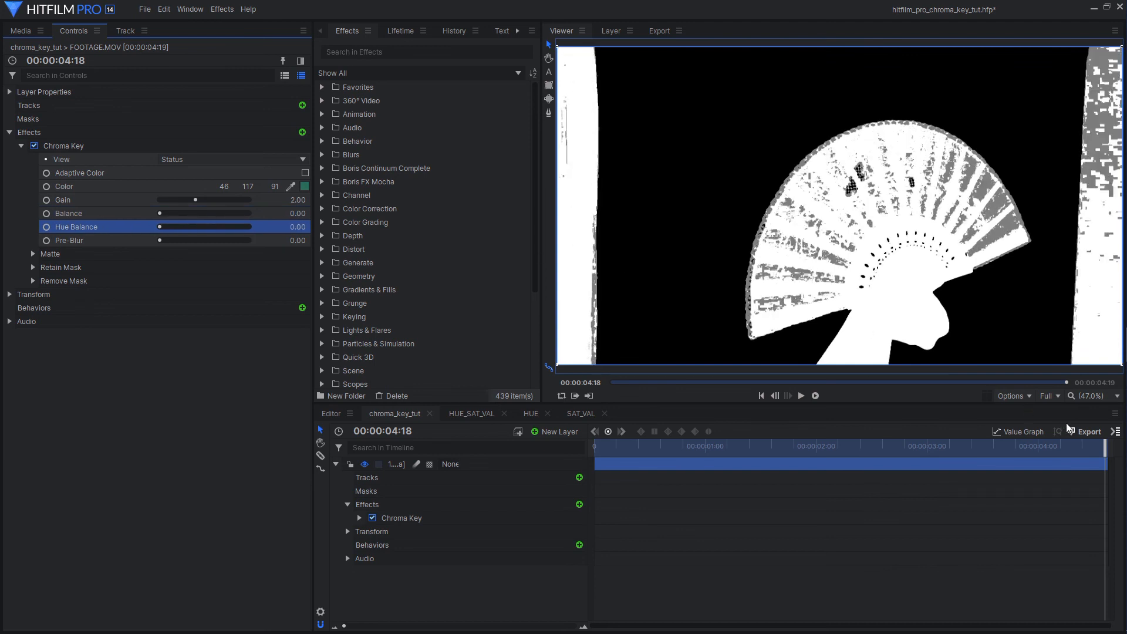
# Scrub to 00:00:03:05 and back to 00:00:04:18 to check the Status view on other frames of the fan footage.
pyautogui.moveTo(1103, 446); pyautogui.dragTo(945, 475)
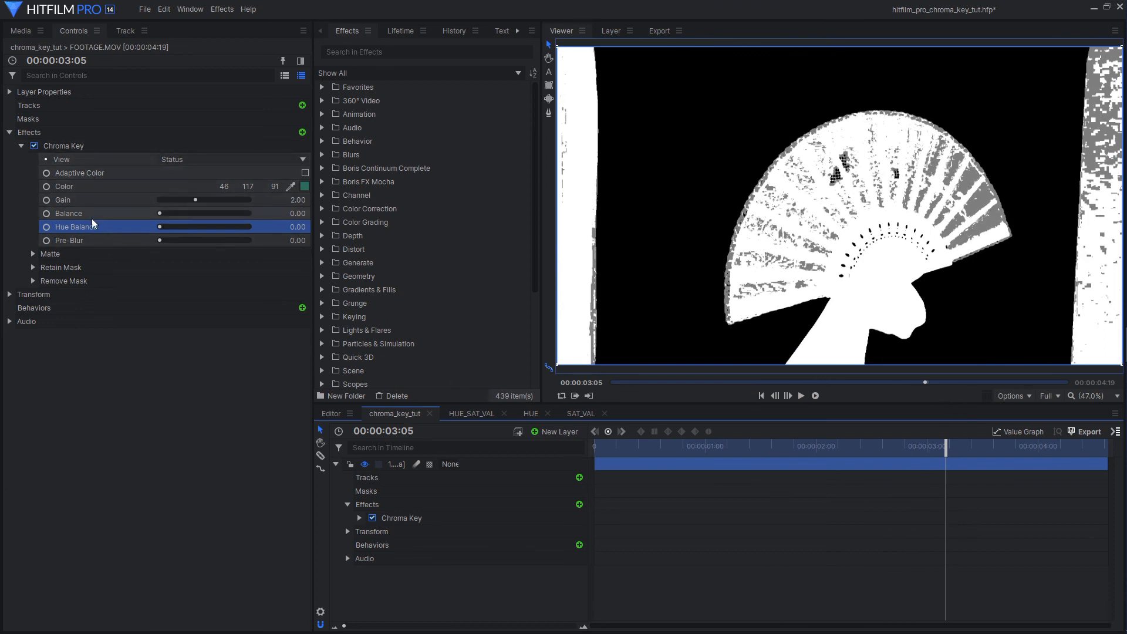
pyautogui.click(80, 158)
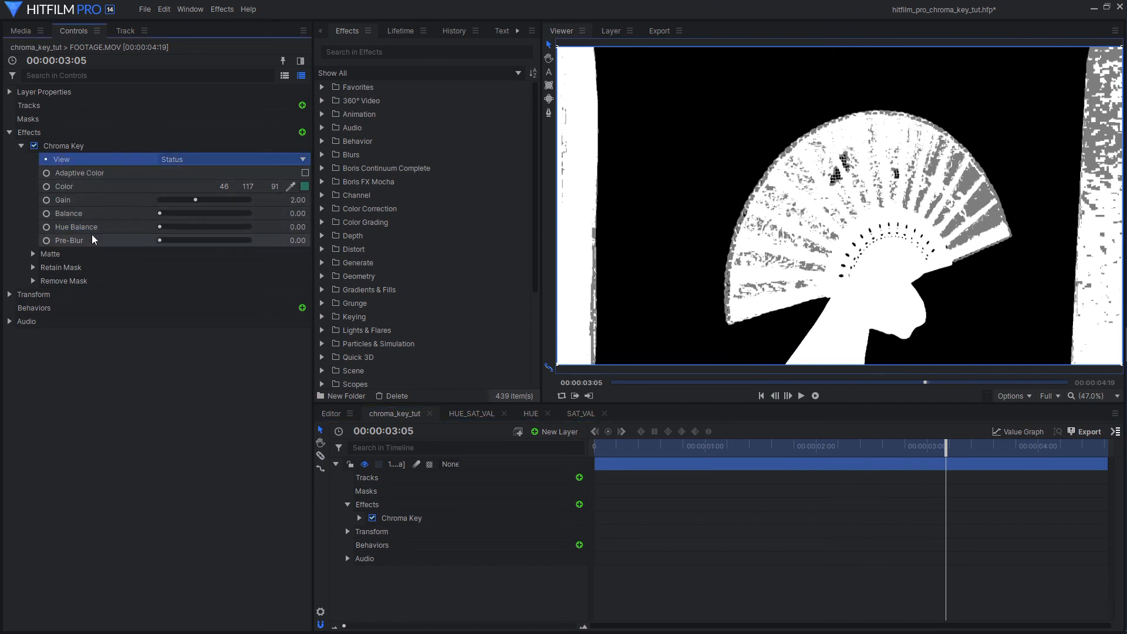
pyautogui.click(97, 201)
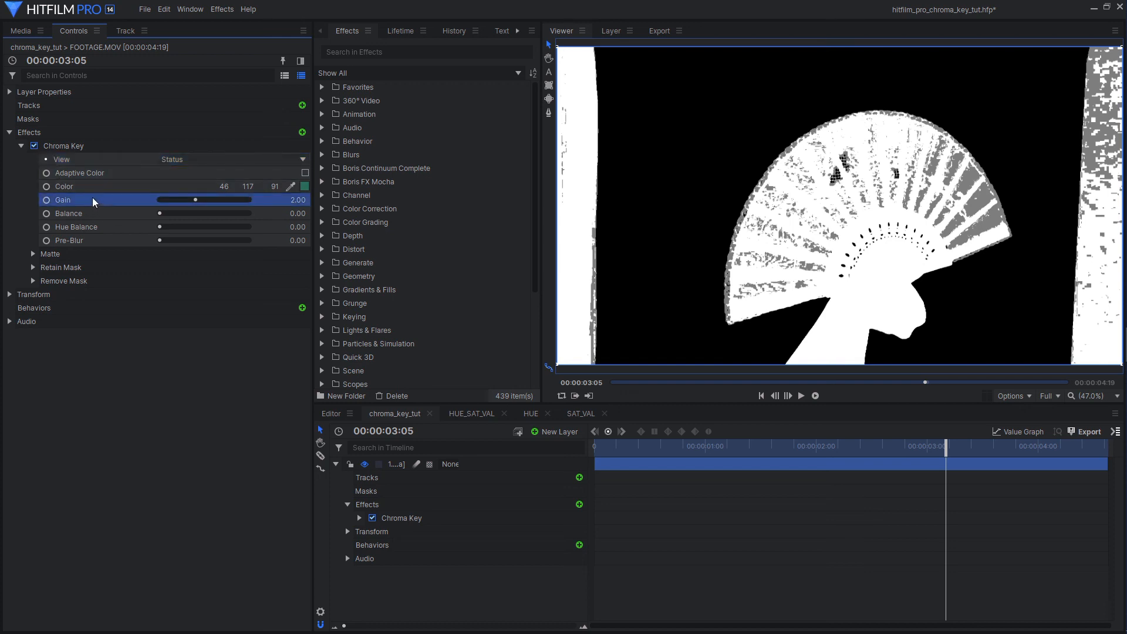
pyautogui.click(96, 188)
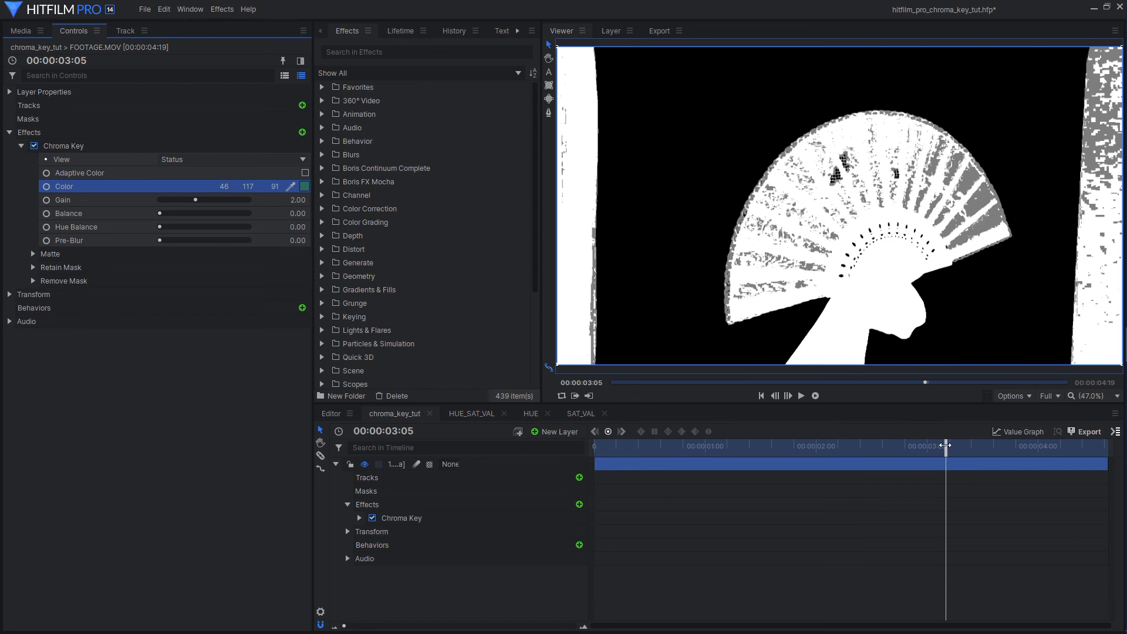
pyautogui.moveTo(945, 444); pyautogui.dragTo(1106, 454)
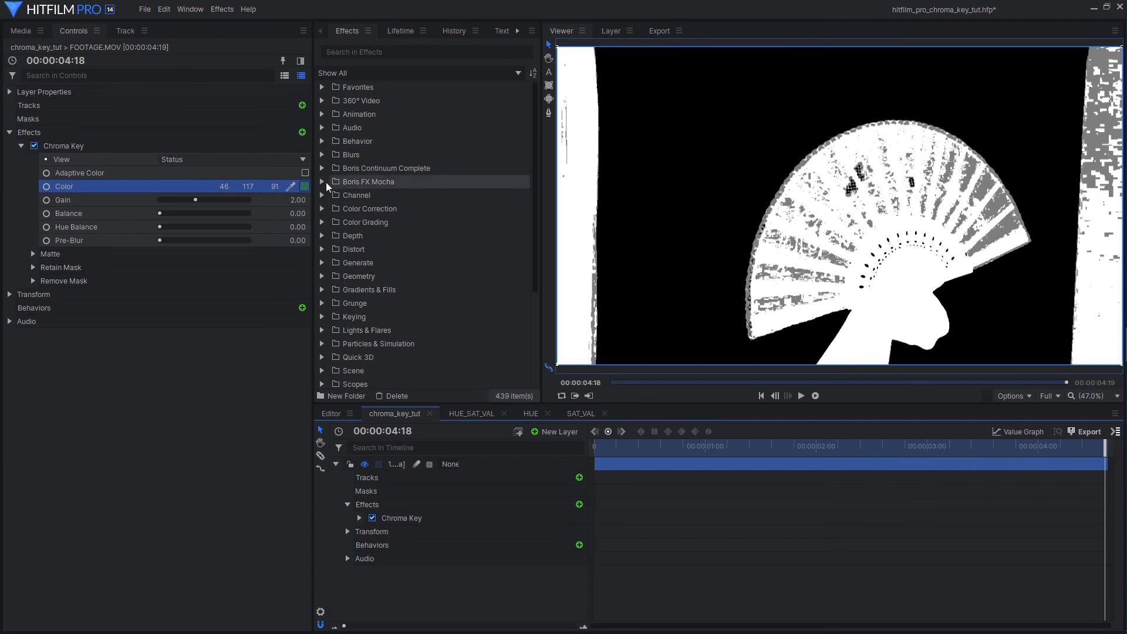
# Return the Chroma Key view to Result and try a Pre-Blur of 2 on the hand's edge.
pyautogui.click(174, 160)
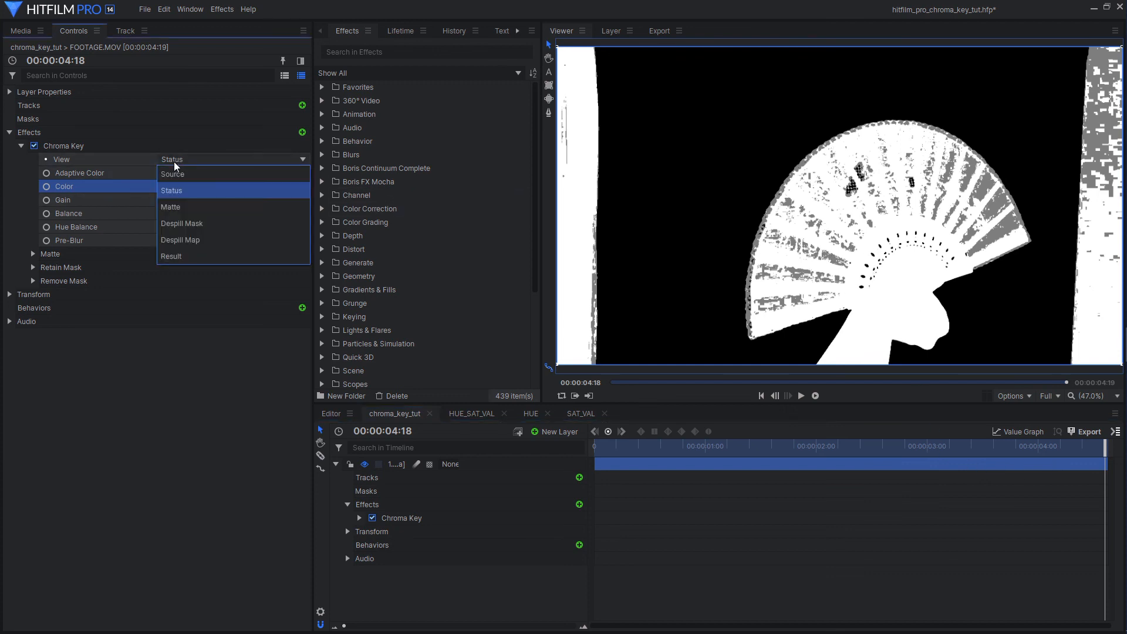
pyautogui.click(178, 255)
pyautogui.scroll(6, 924, 323)
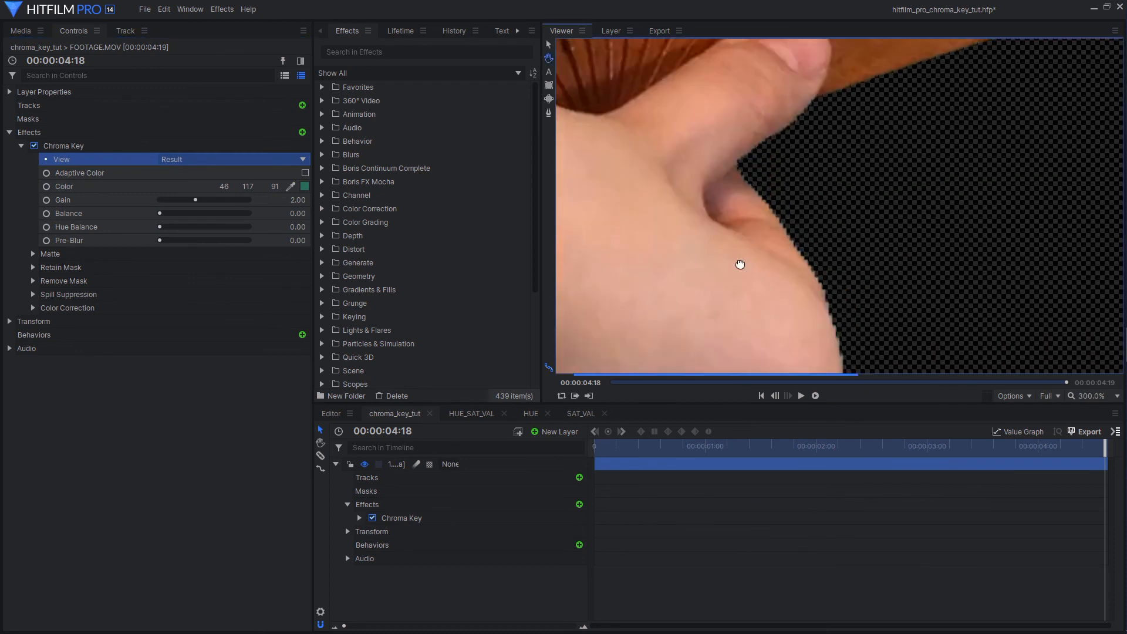
pyautogui.scroll(1, 740, 264)
pyautogui.click(292, 241)
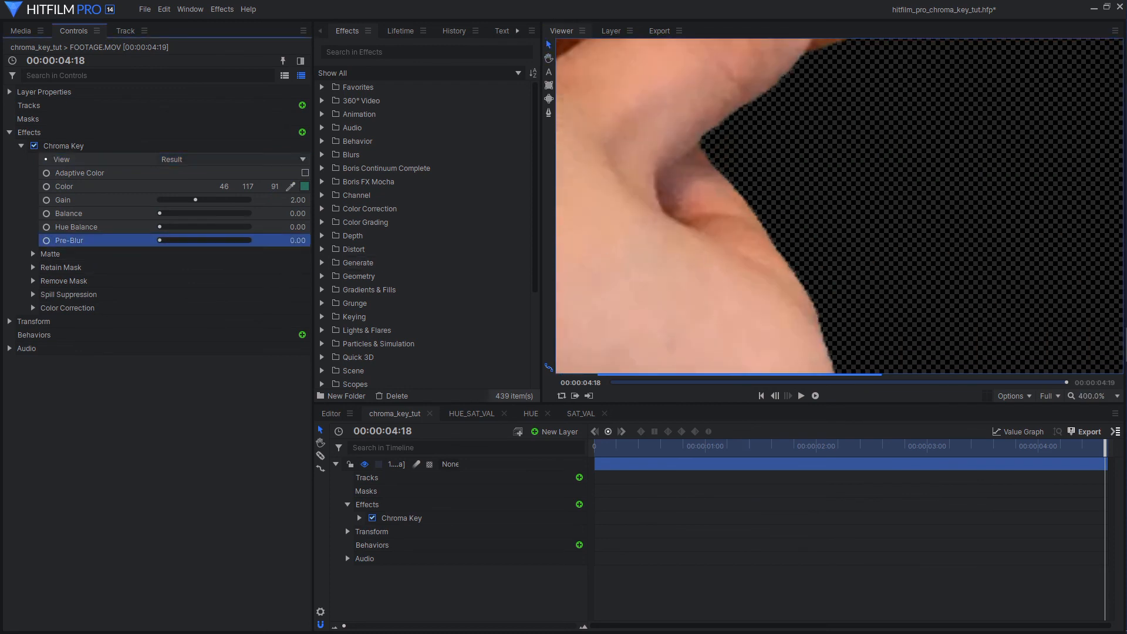
pyautogui.write('2')
pyautogui.press('Return')
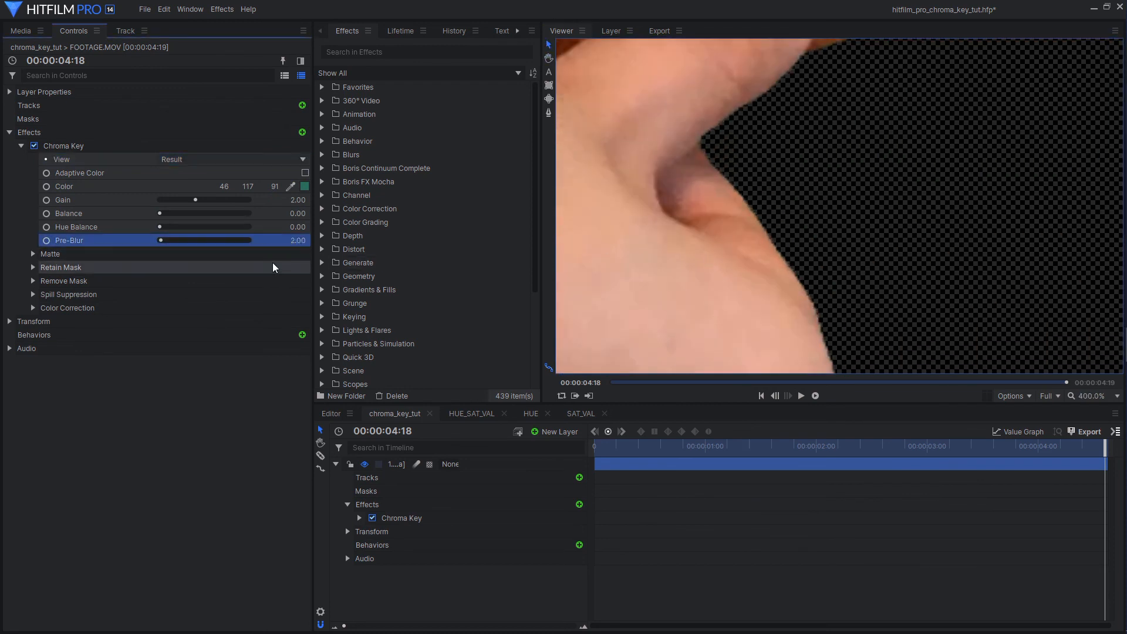
# Show the Matte view and try Pre-Blur at 1 and 128 before bringing it down to 0.
pyautogui.click(229, 160)
pyautogui.click(219, 205)
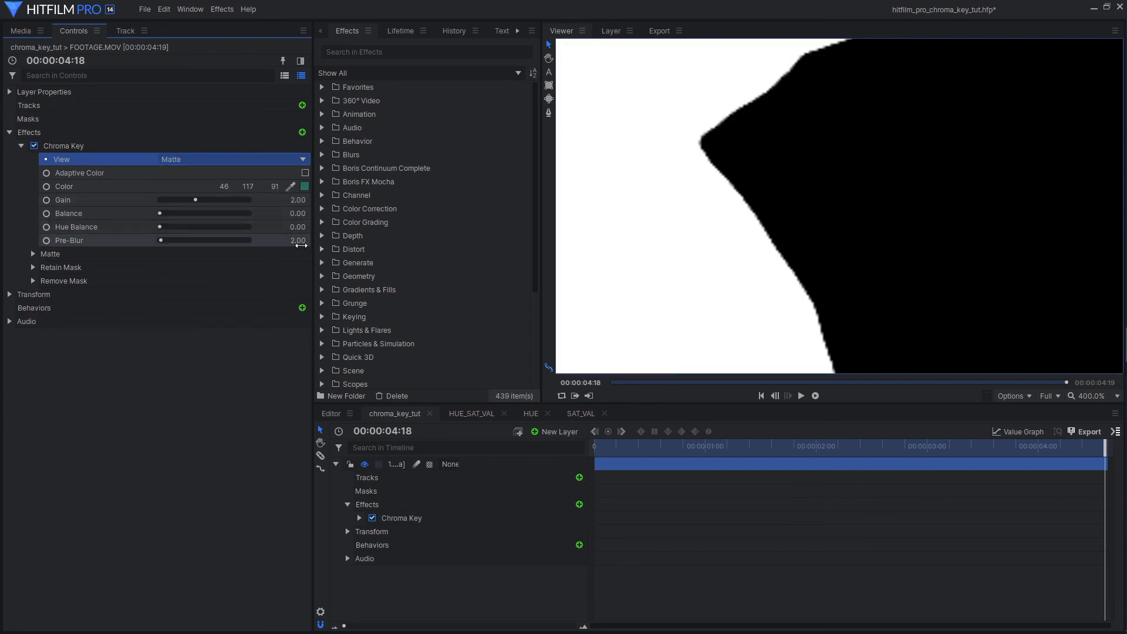
pyautogui.click(300, 245)
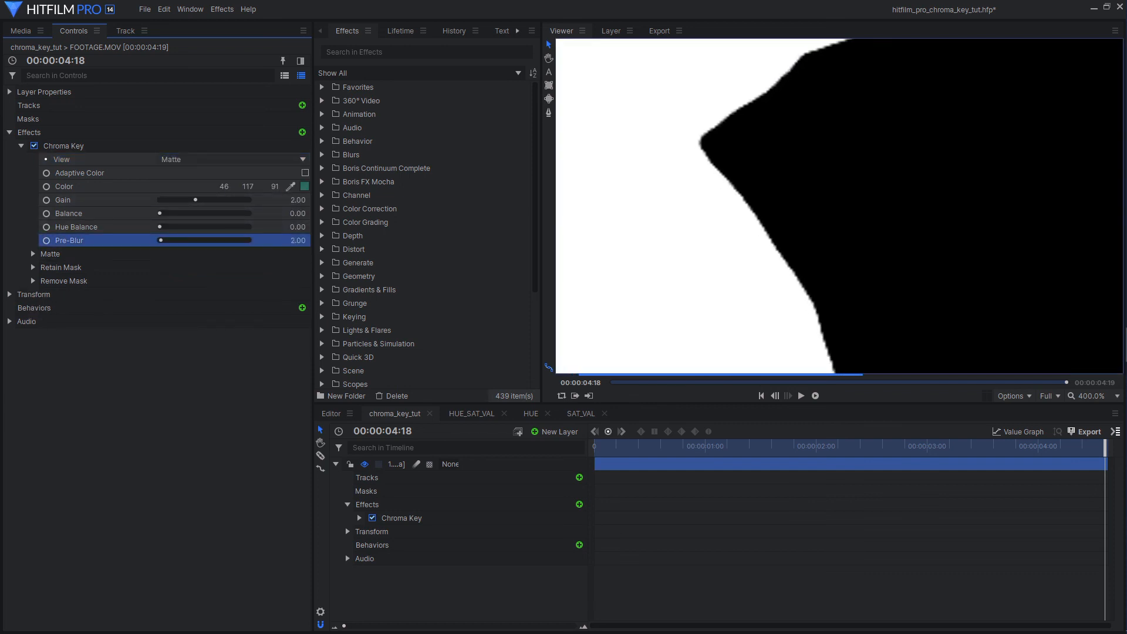
pyautogui.moveTo(301, 241); pyautogui.dragTo(297, 242)
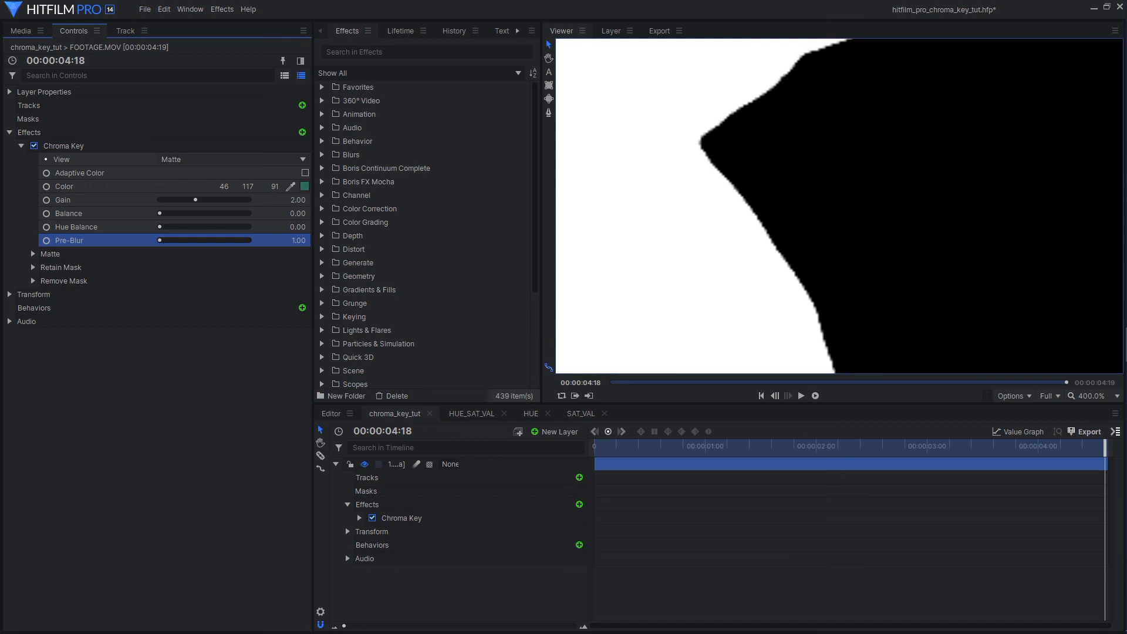
pyautogui.scroll(-6, 808, 232)
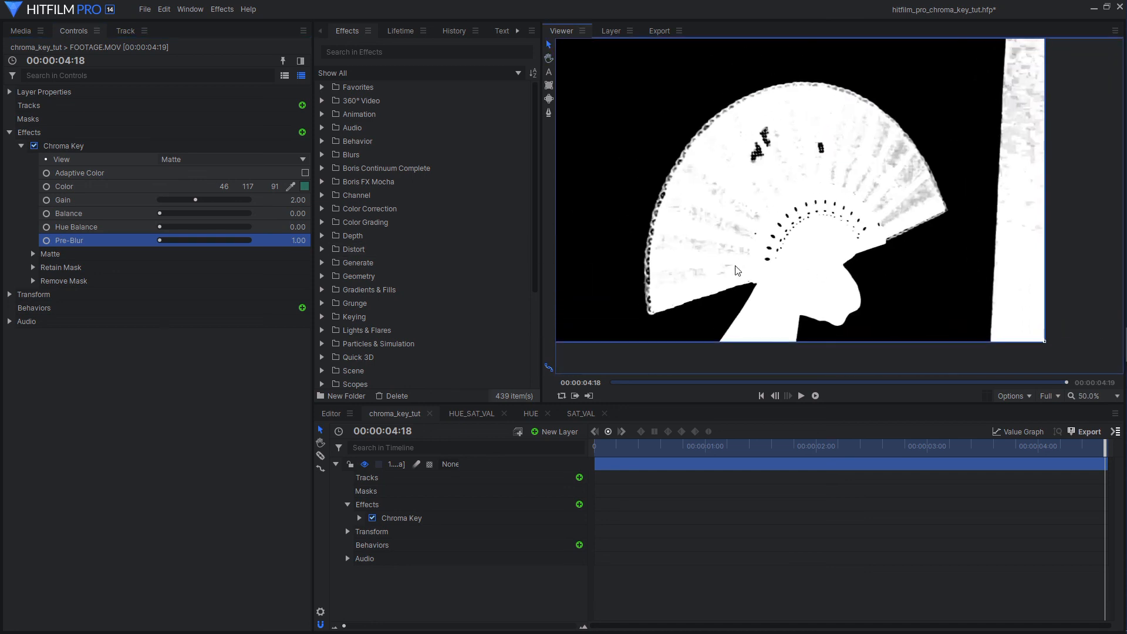
pyautogui.moveTo(299, 240); pyautogui.dragTo(352, 241)
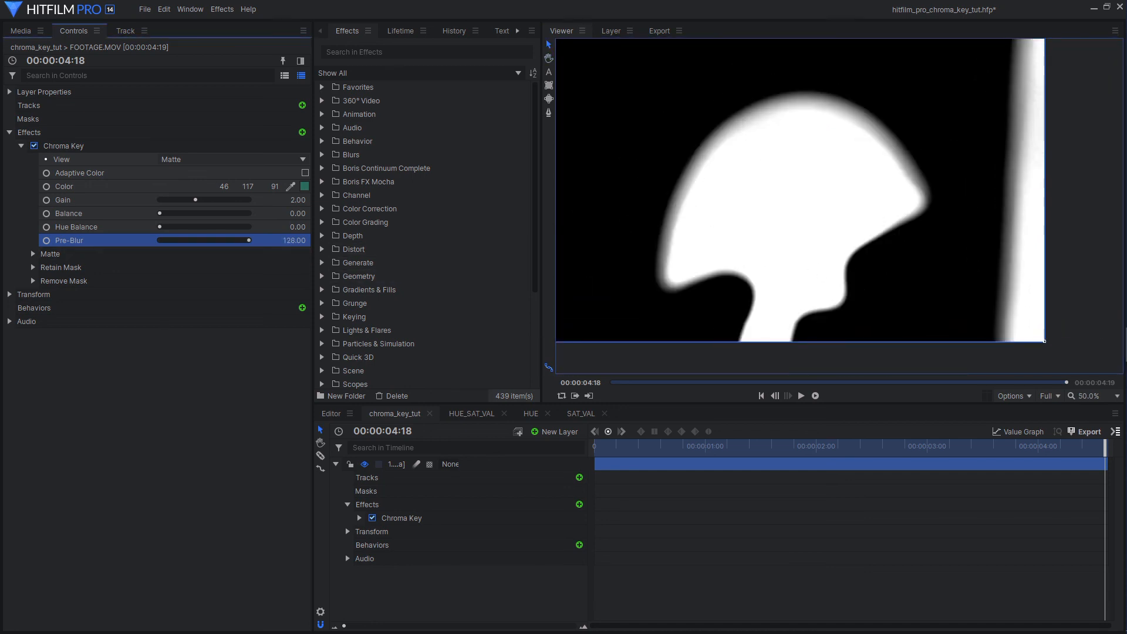
pyautogui.moveTo(300, 240); pyautogui.dragTo(223, 241)
# Set Pre-Blur to 5 while inspecting the hand's edge up close in the matte.
pyautogui.scroll(3, 840, 293)
pyautogui.moveTo(865, 265); pyautogui.dragTo(710, 296)
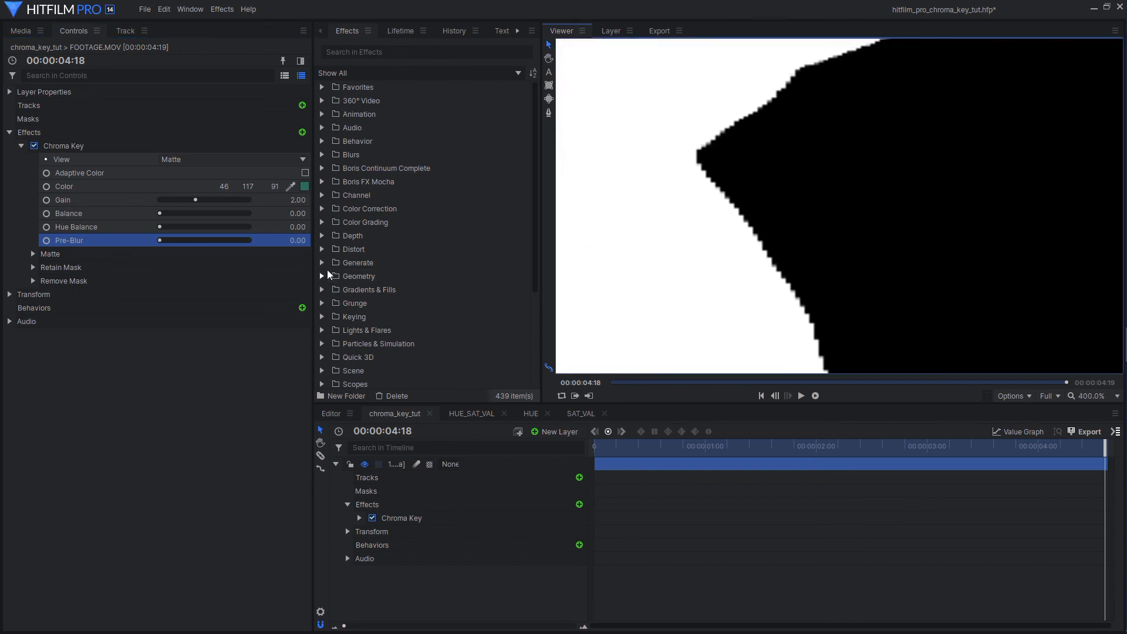
pyautogui.moveTo(298, 241); pyautogui.dragTo(301, 241)
# Switch the Chroma Key view from Matte to Result and scale the viewer to fit the frame.
pyautogui.click(264, 160)
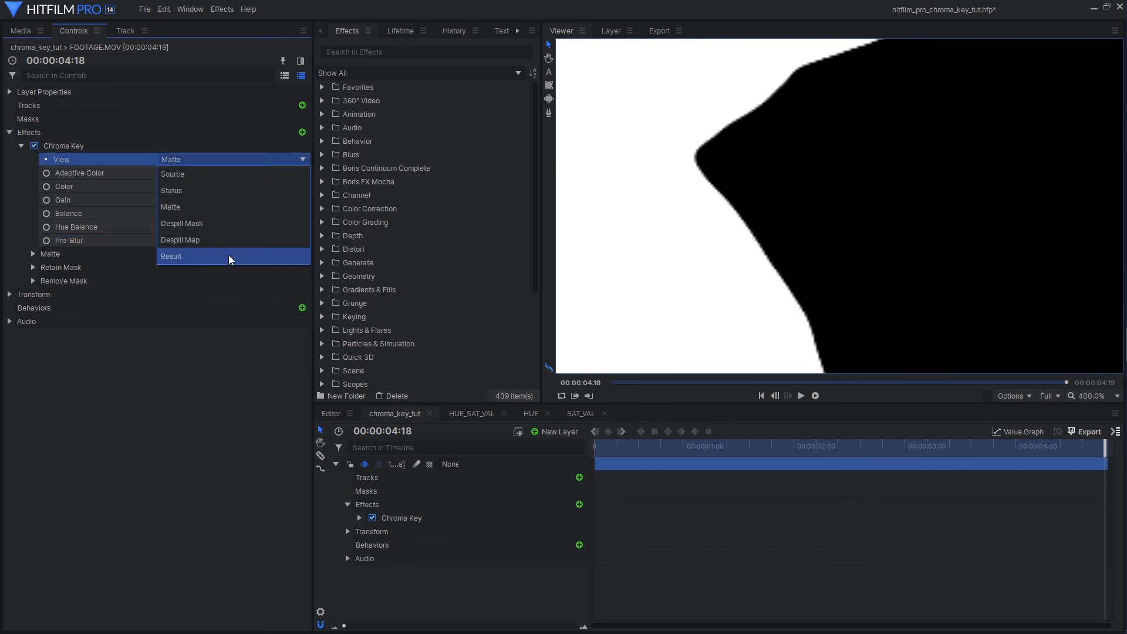
pyautogui.click(228, 254)
pyautogui.click(1101, 402)
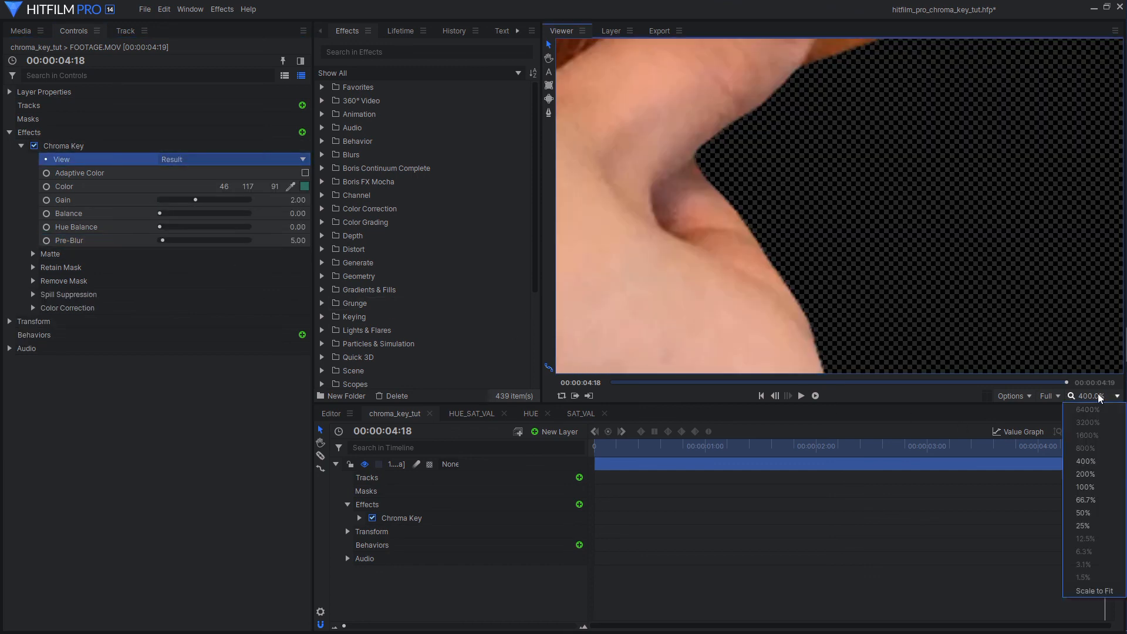
pyautogui.click(1087, 592)
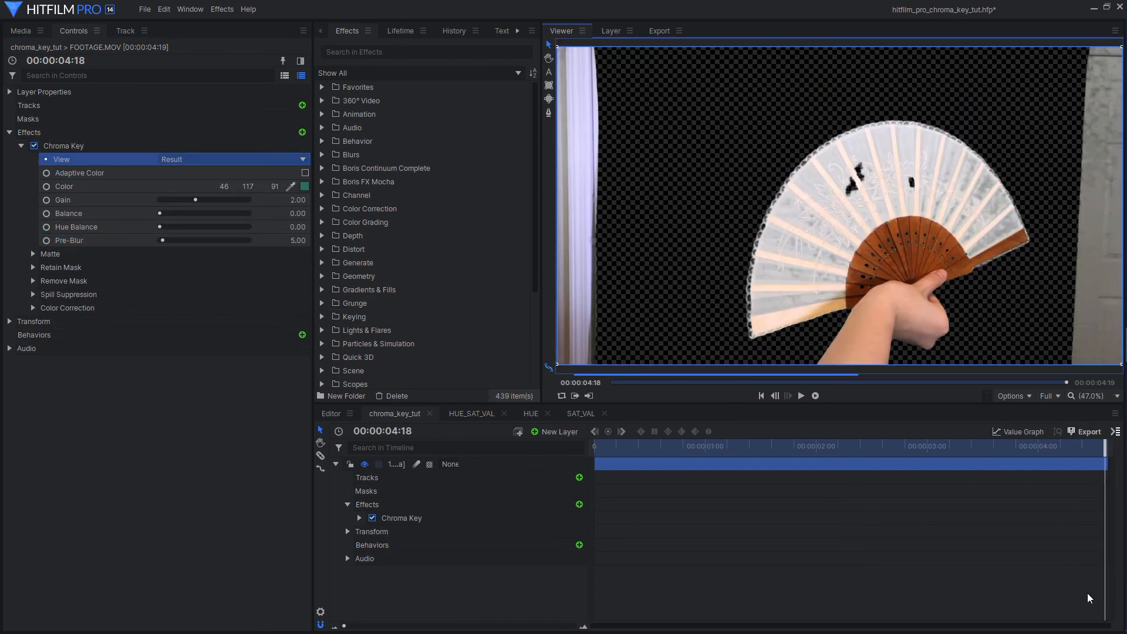
# Play back the keyed fan footage and switch to the HUE_SAT_VAL composite shot.
pyautogui.click(799, 395)
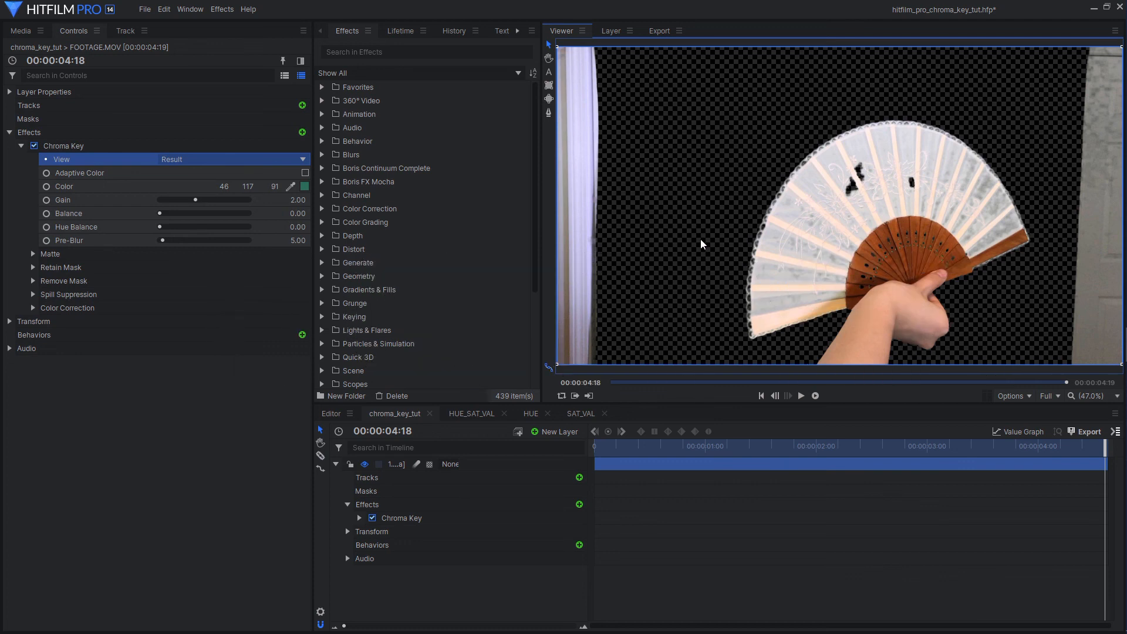
pyautogui.click(463, 413)
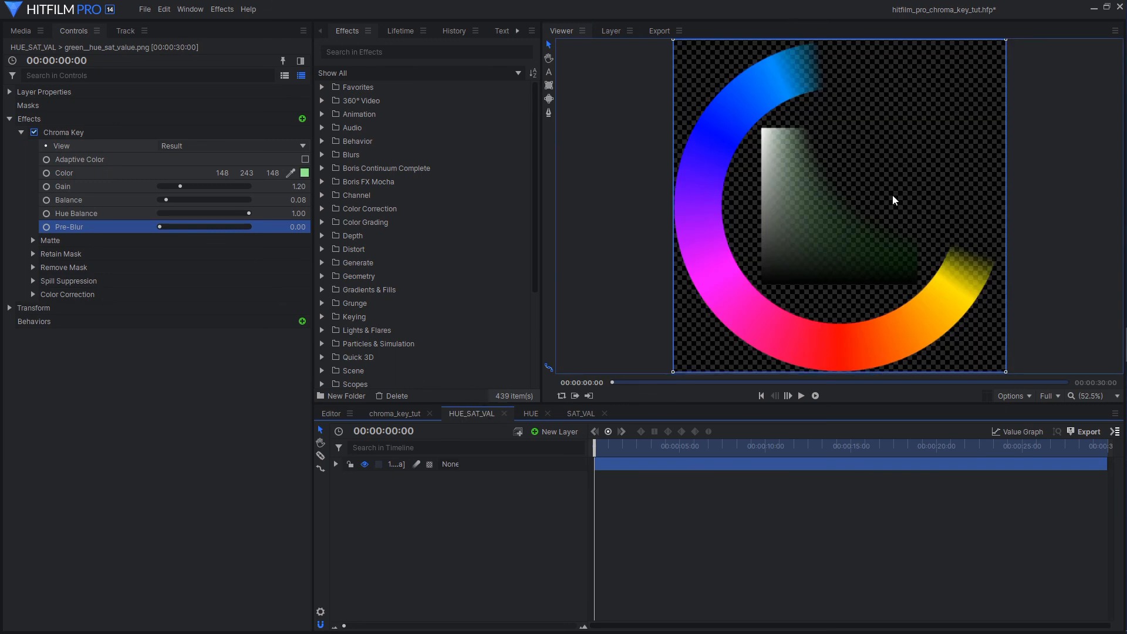